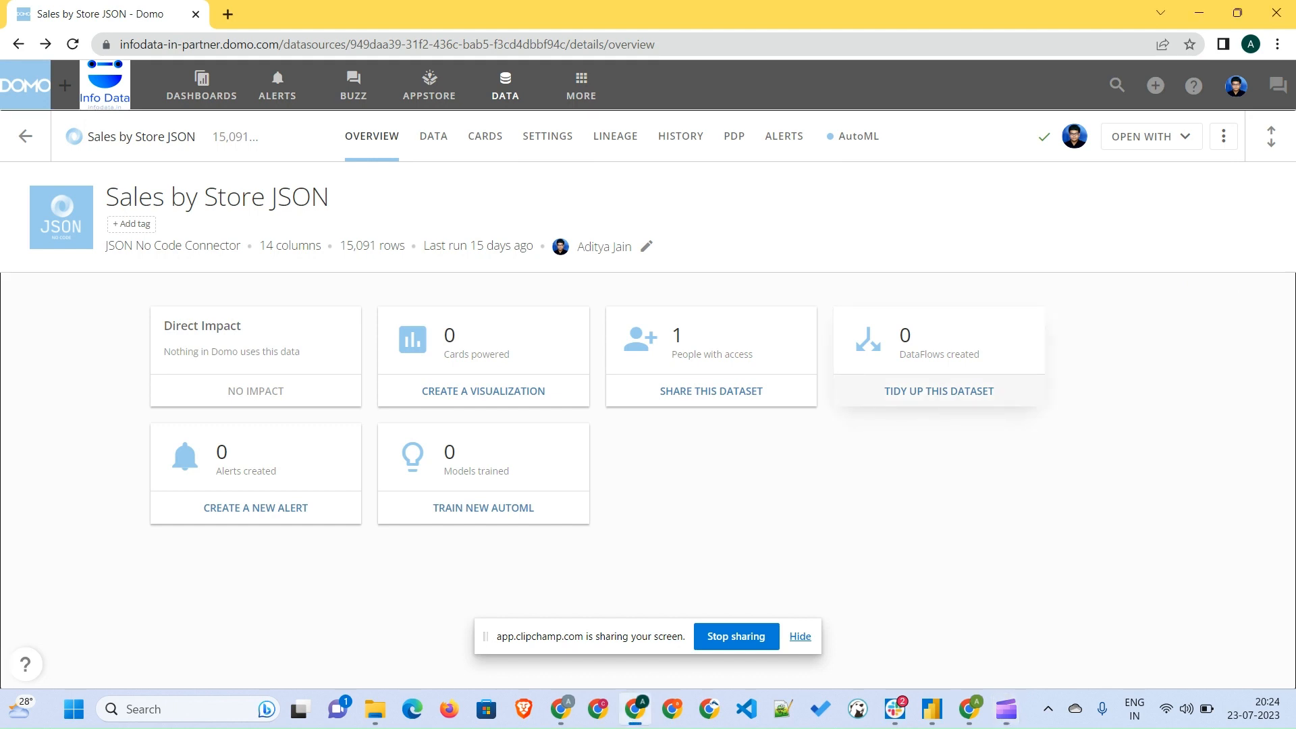
- Start a new Magic ETL dataflow from the Sales by Store JSON dataset and reposition its input tile
click(938, 391)
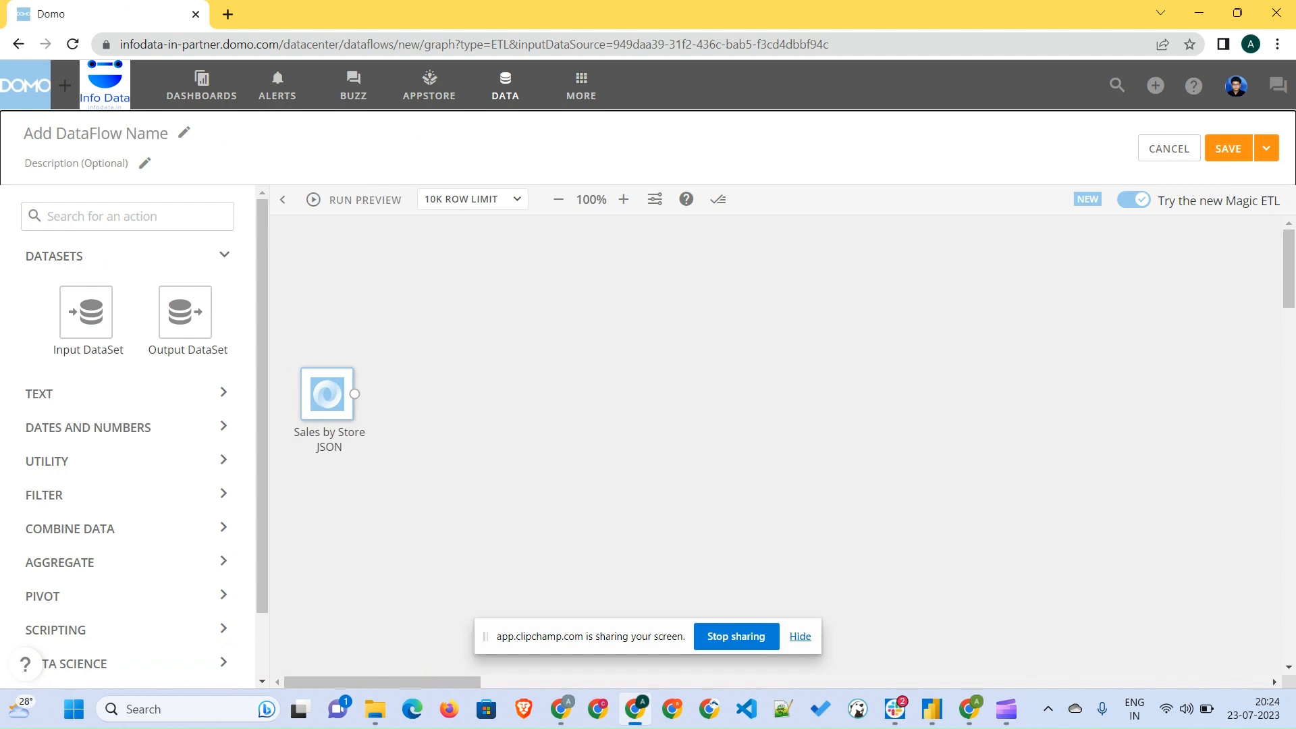
drag(327, 393, 348, 353)
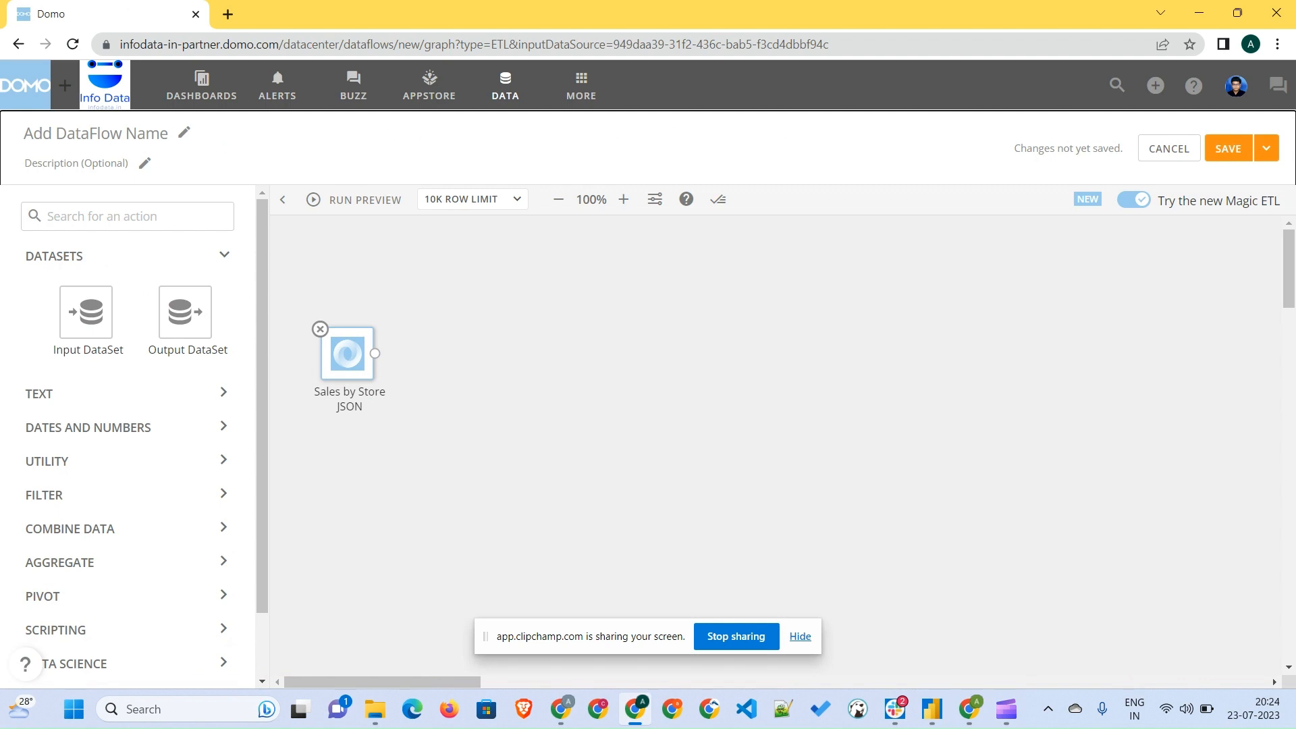
click(128, 393)
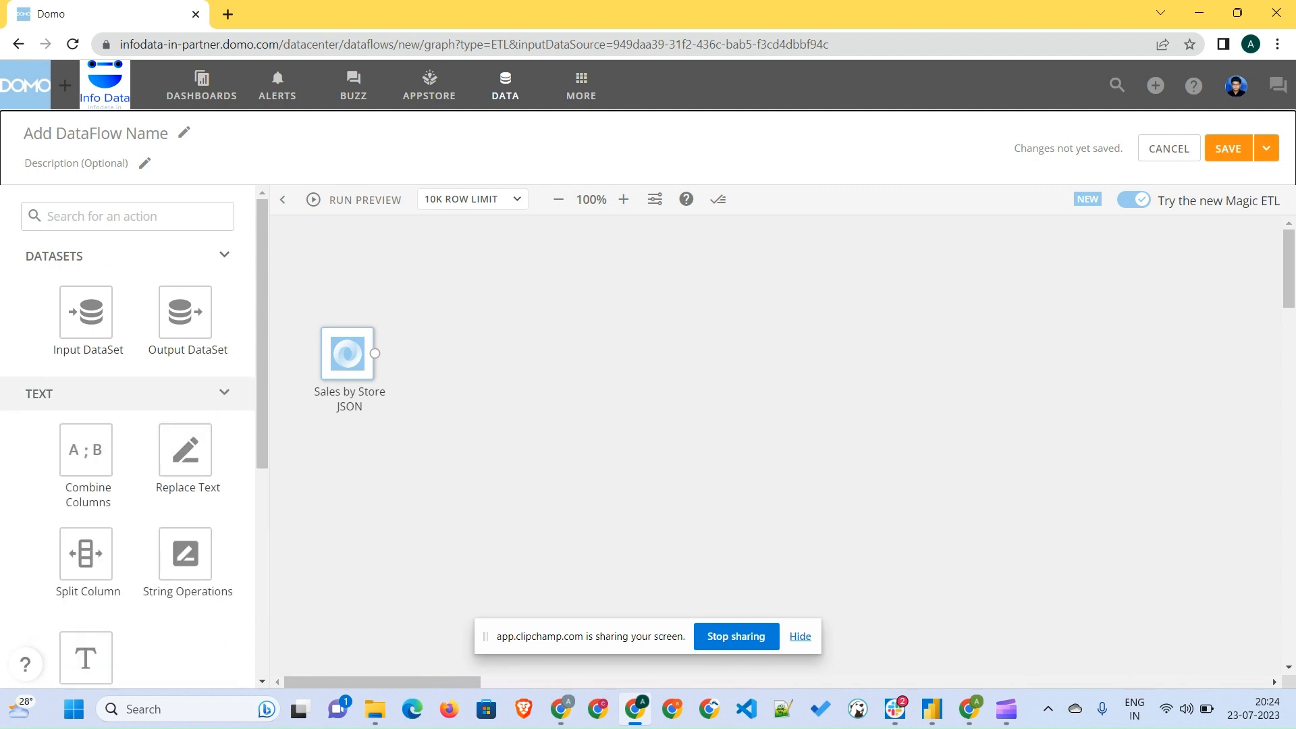
scroll(128, 405, down, 5)
click(87, 402)
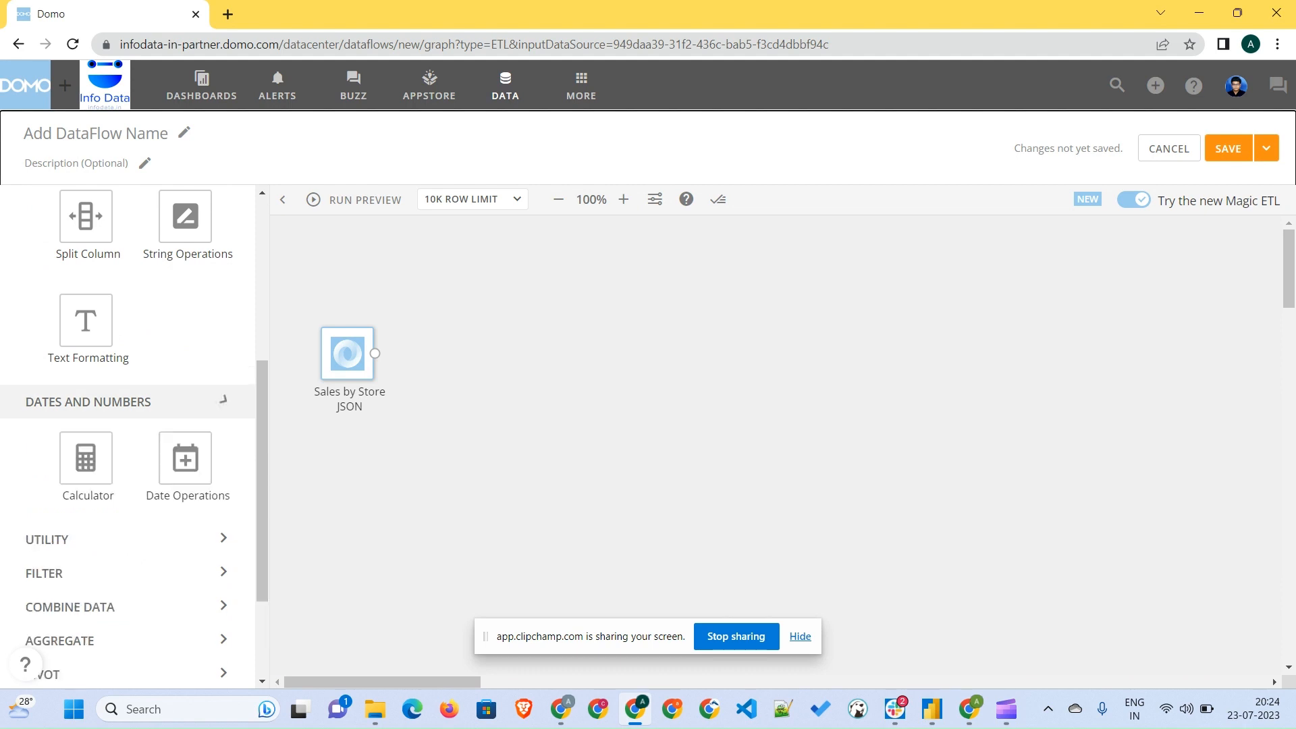
scroll(101, 394, down, 2)
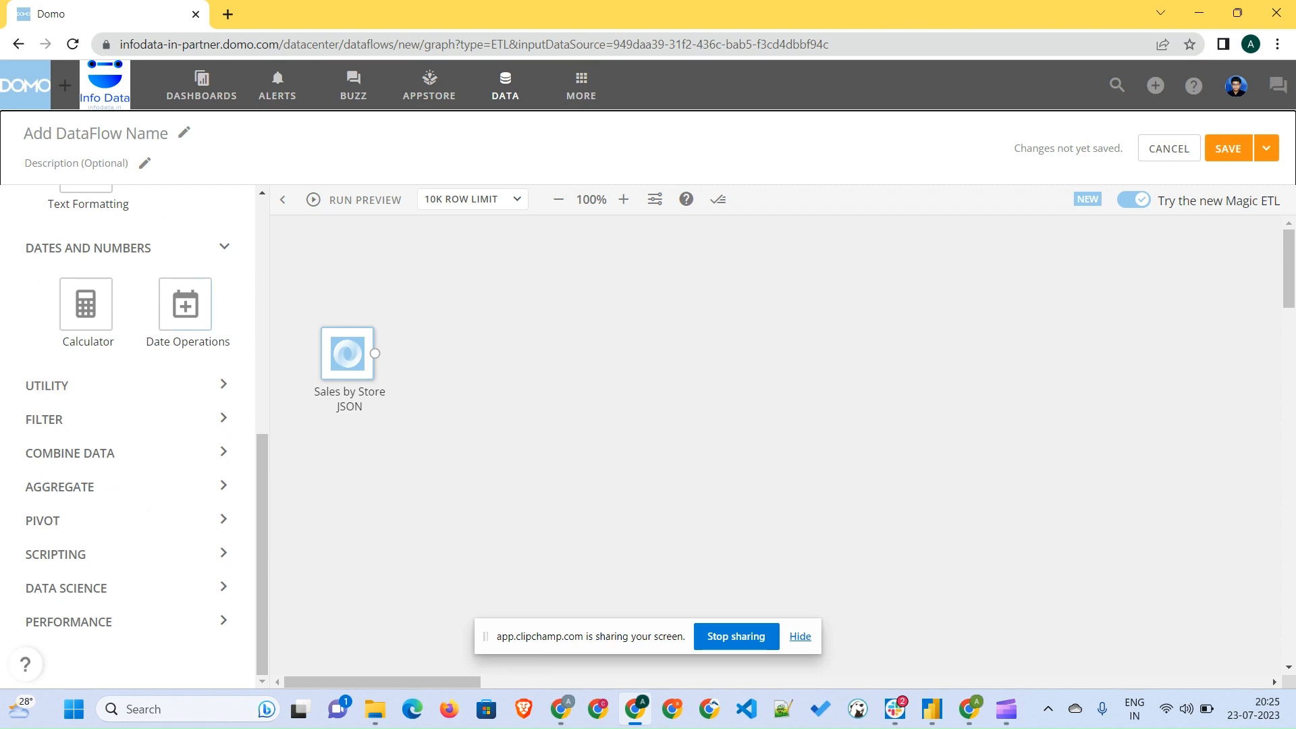
drag(185, 303, 540, 395)
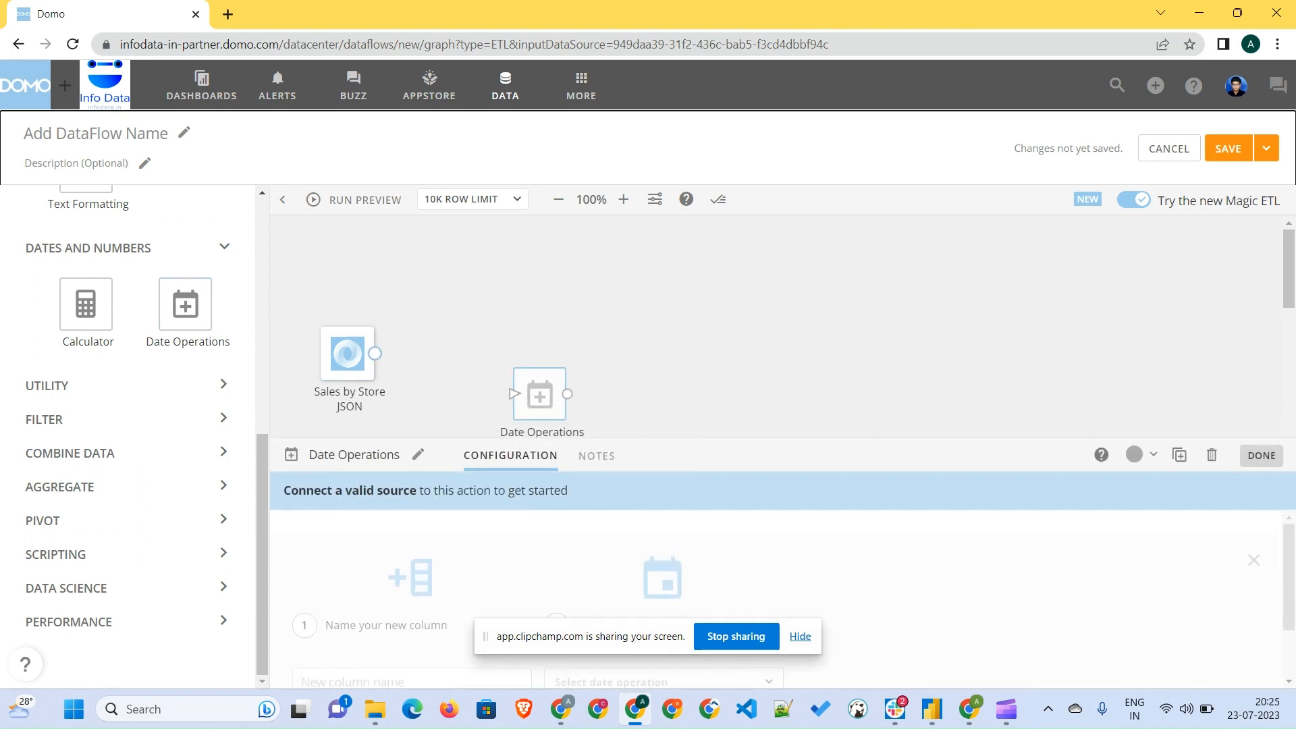
mouse_move(375, 354)
mouse_down()
mouse_move(514, 396)
mouse_move(523, 329)
mouse_up()
click(527, 329)
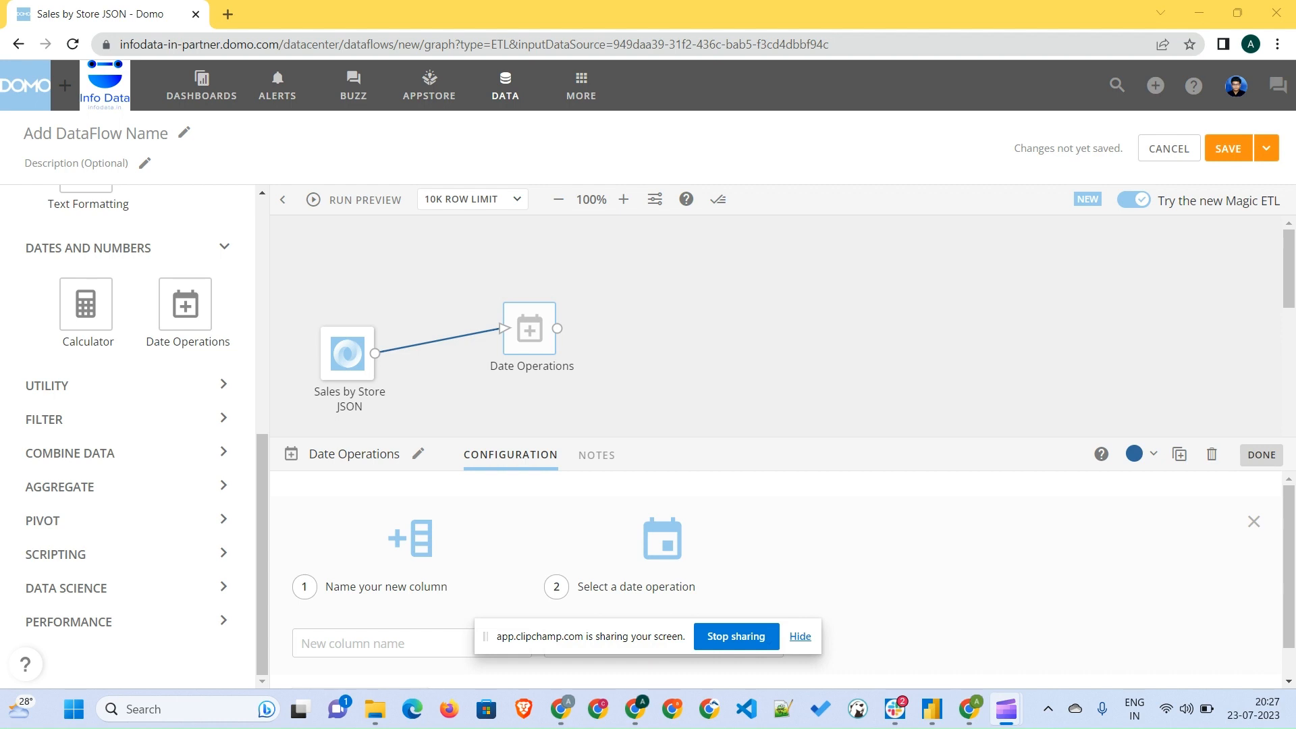
click(503, 302)
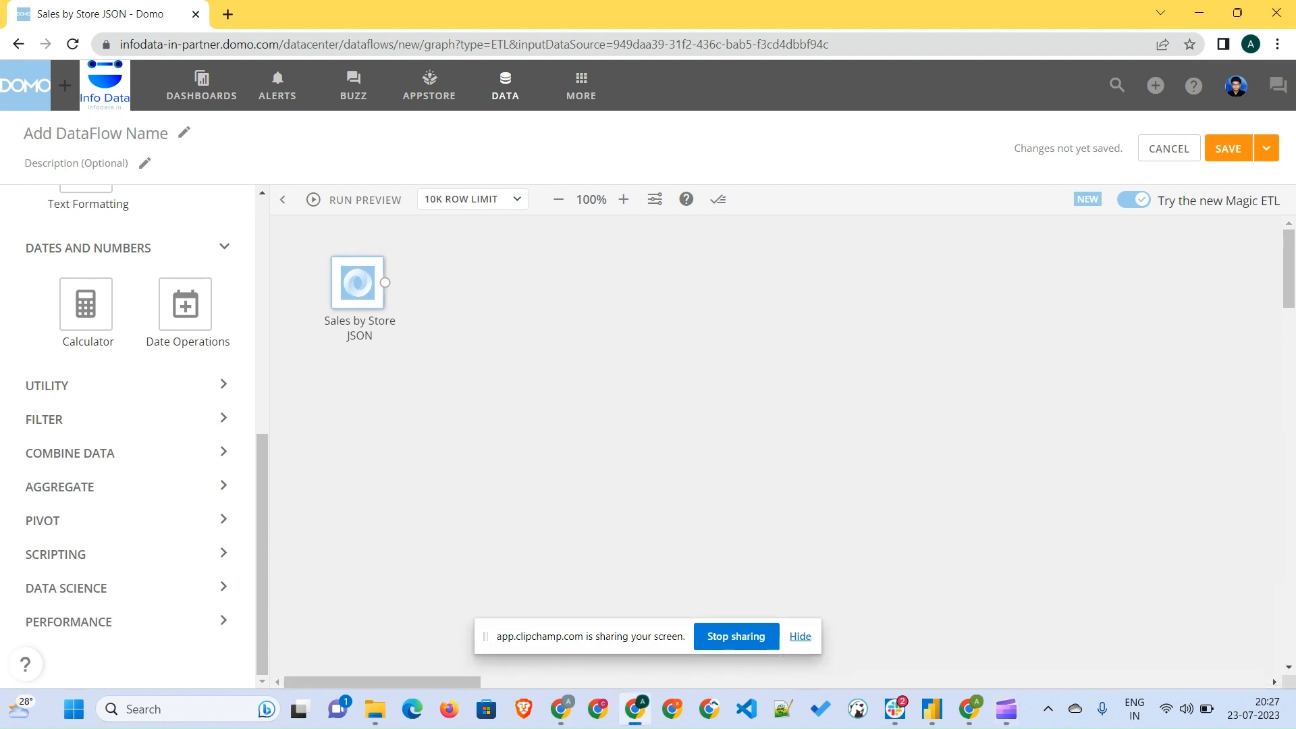
- Add a second input dataset, Product Lookup (Updated).csv, below the Sales by Store JSON input
scroll(127, 435, up, 7)
drag(86, 312, 349, 411)
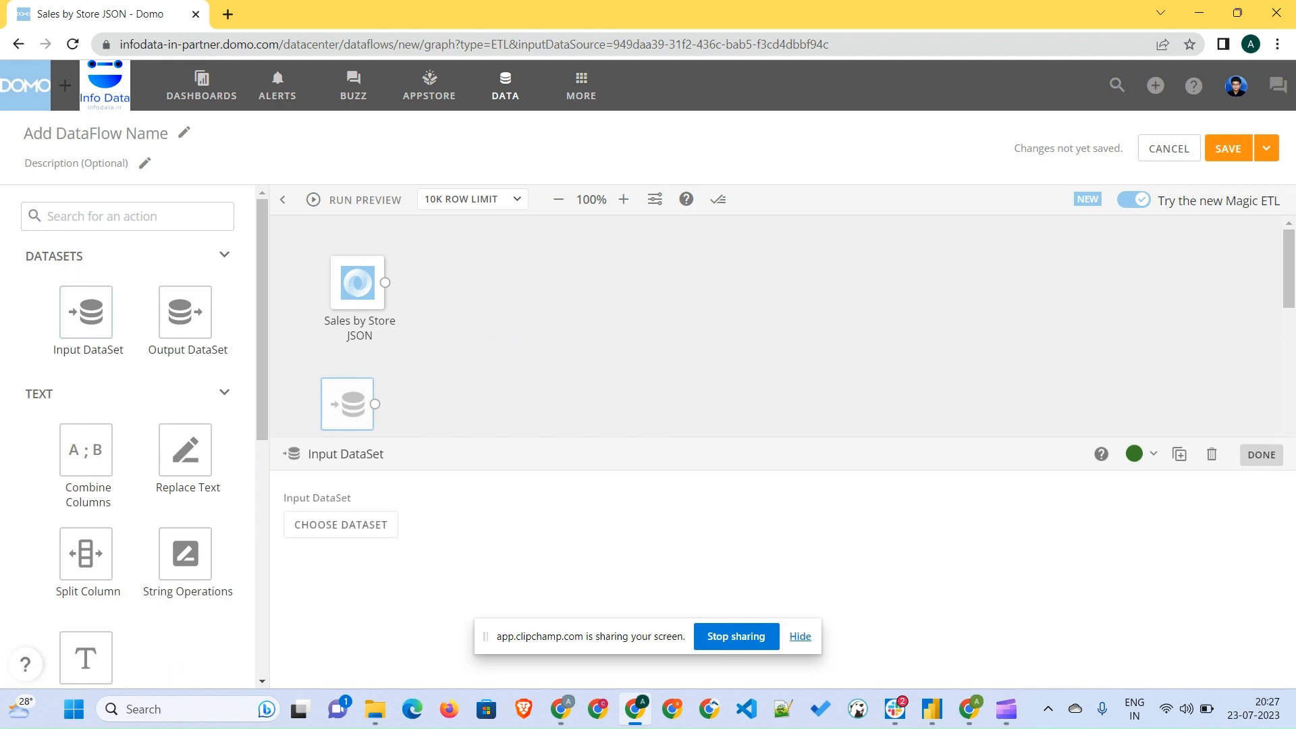
click(340, 524)
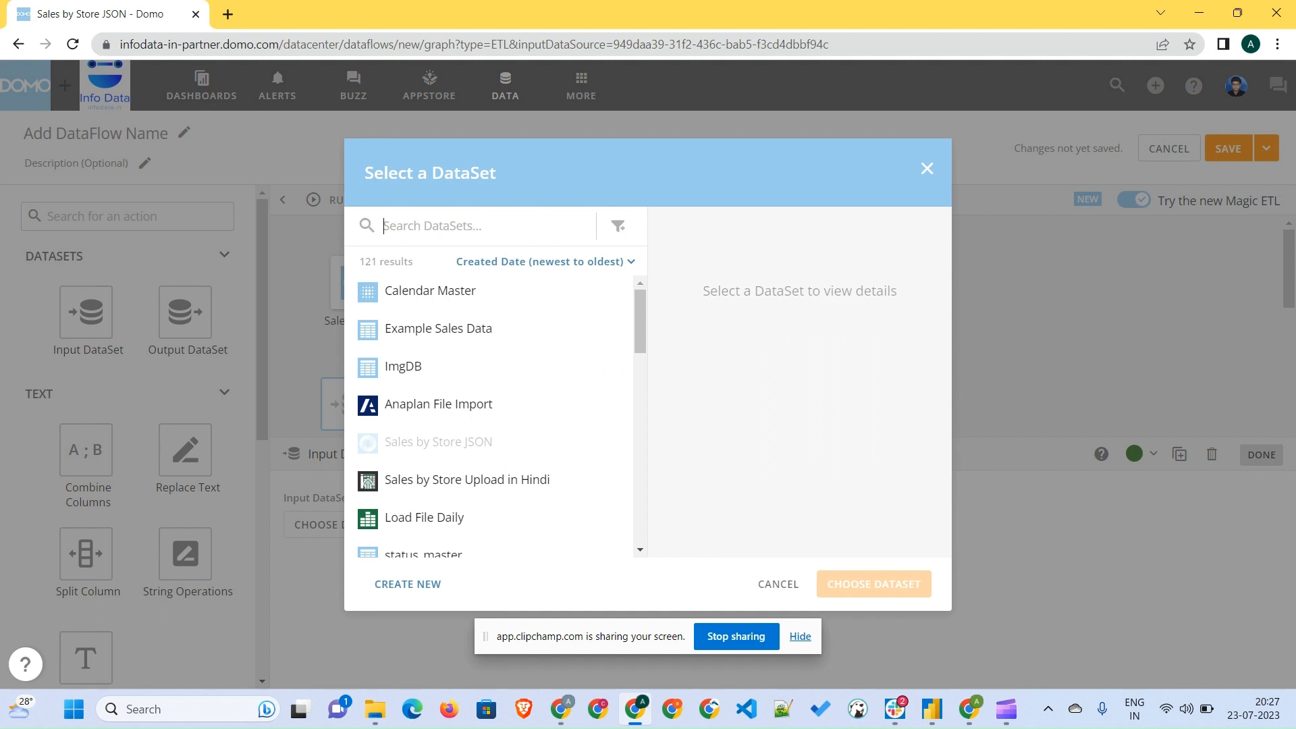
text(Produ)
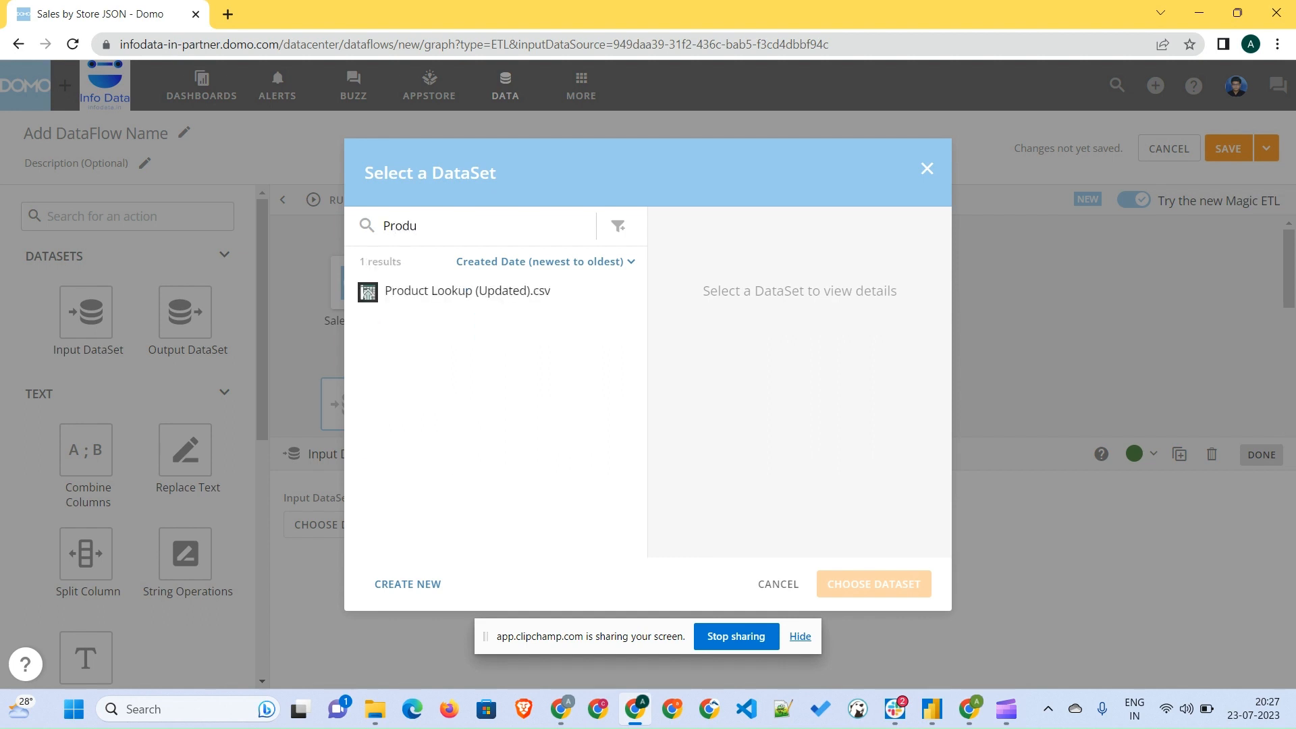
click(467, 292)
click(874, 584)
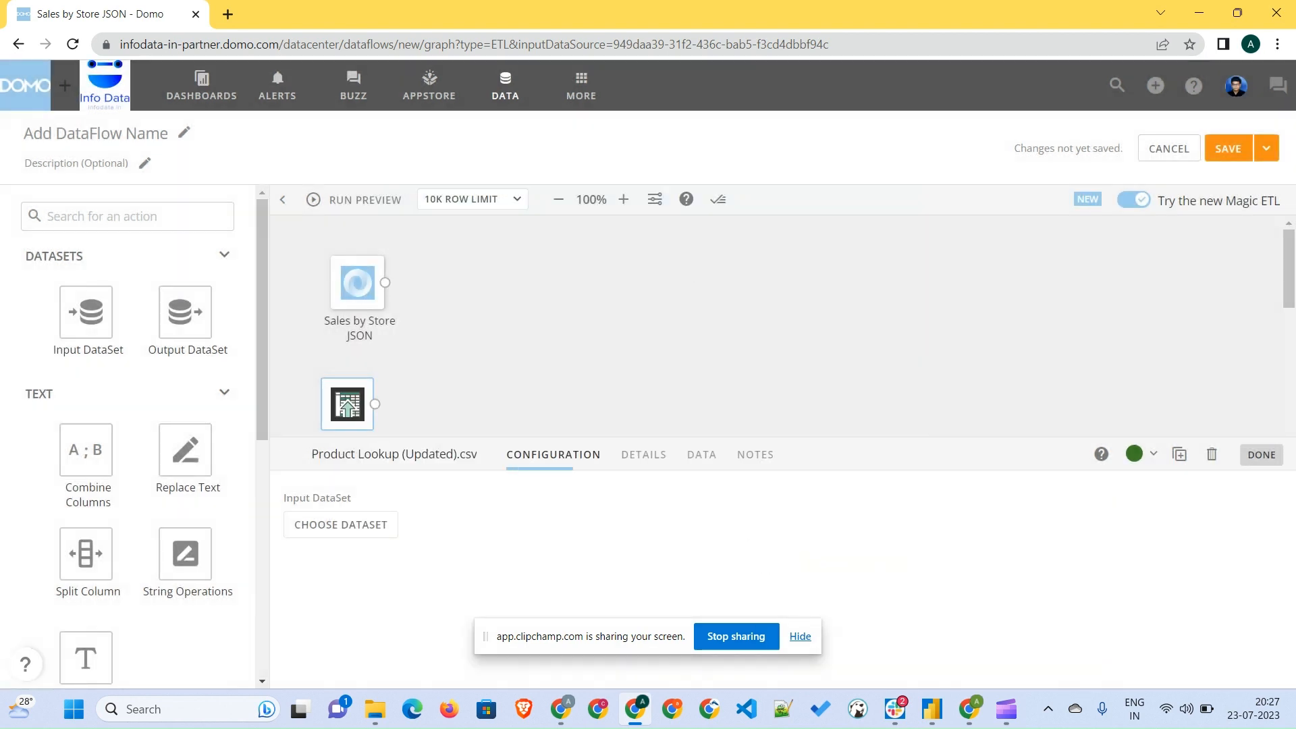
mouse_move(347, 404)
mouse_down()
mouse_move(419, 394)
mouse_move(358, 403)
mouse_up()
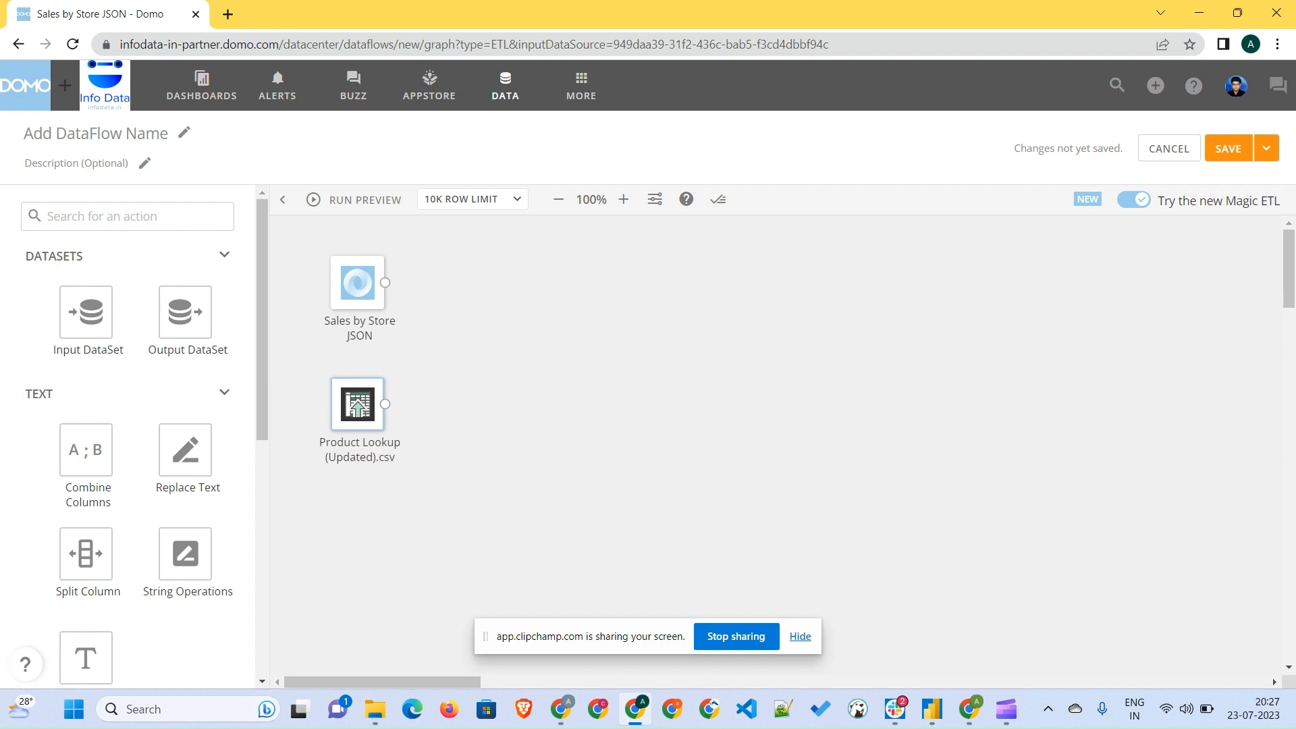
- Add a Join Data tile and connect both input datasets to it
scroll(128, 439, down, 6)
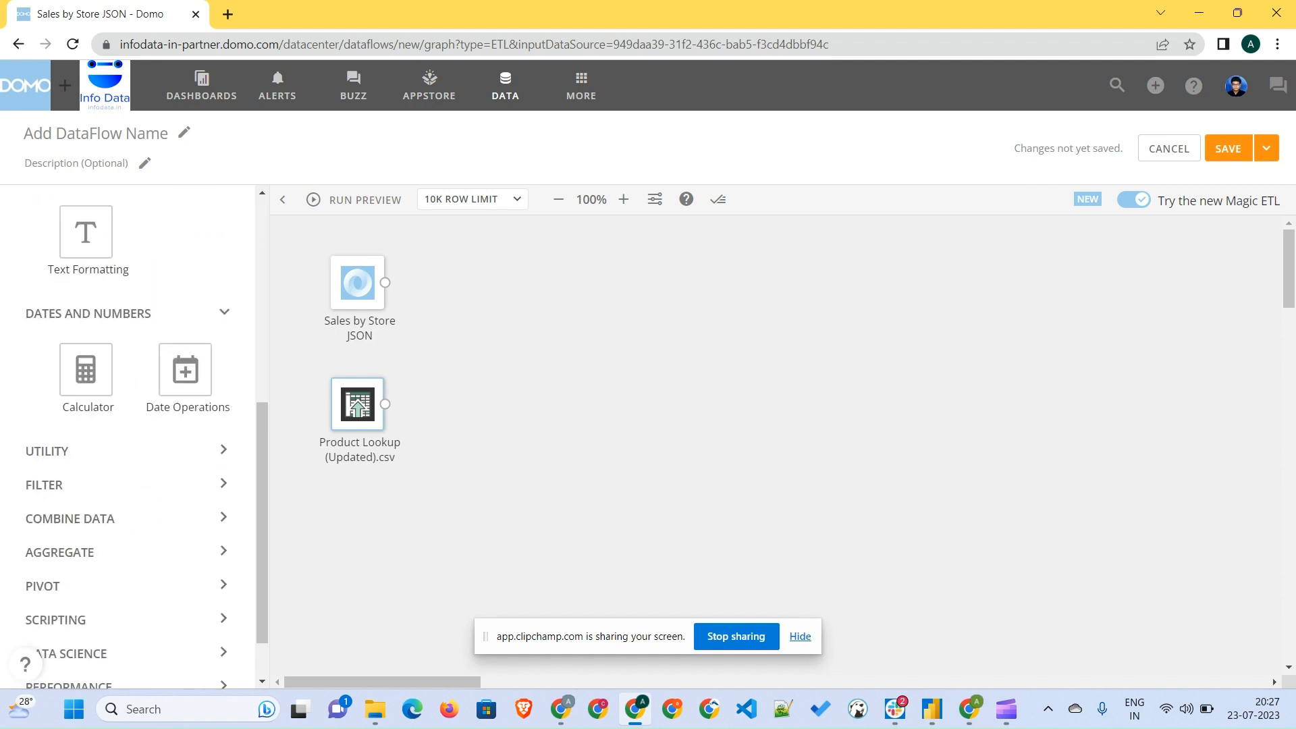
scroll(128, 439, down, 1)
click(71, 453)
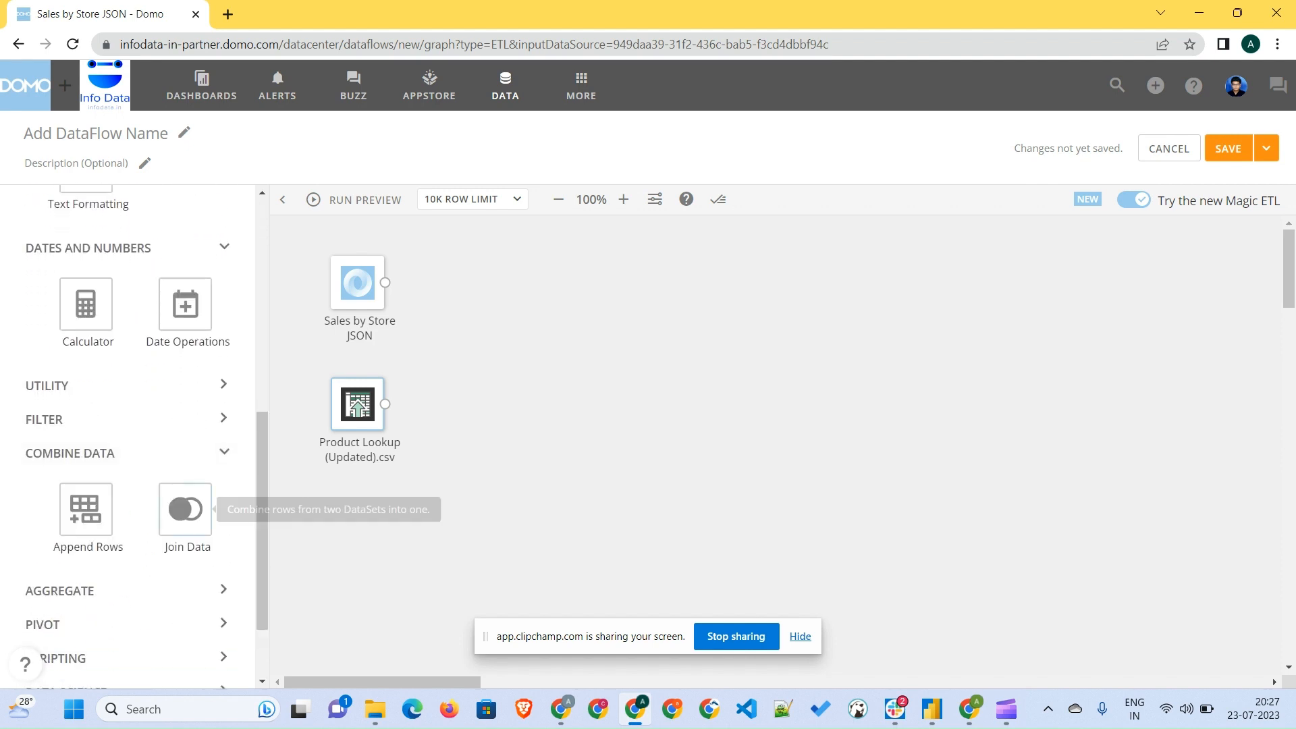
drag(185, 508, 520, 303)
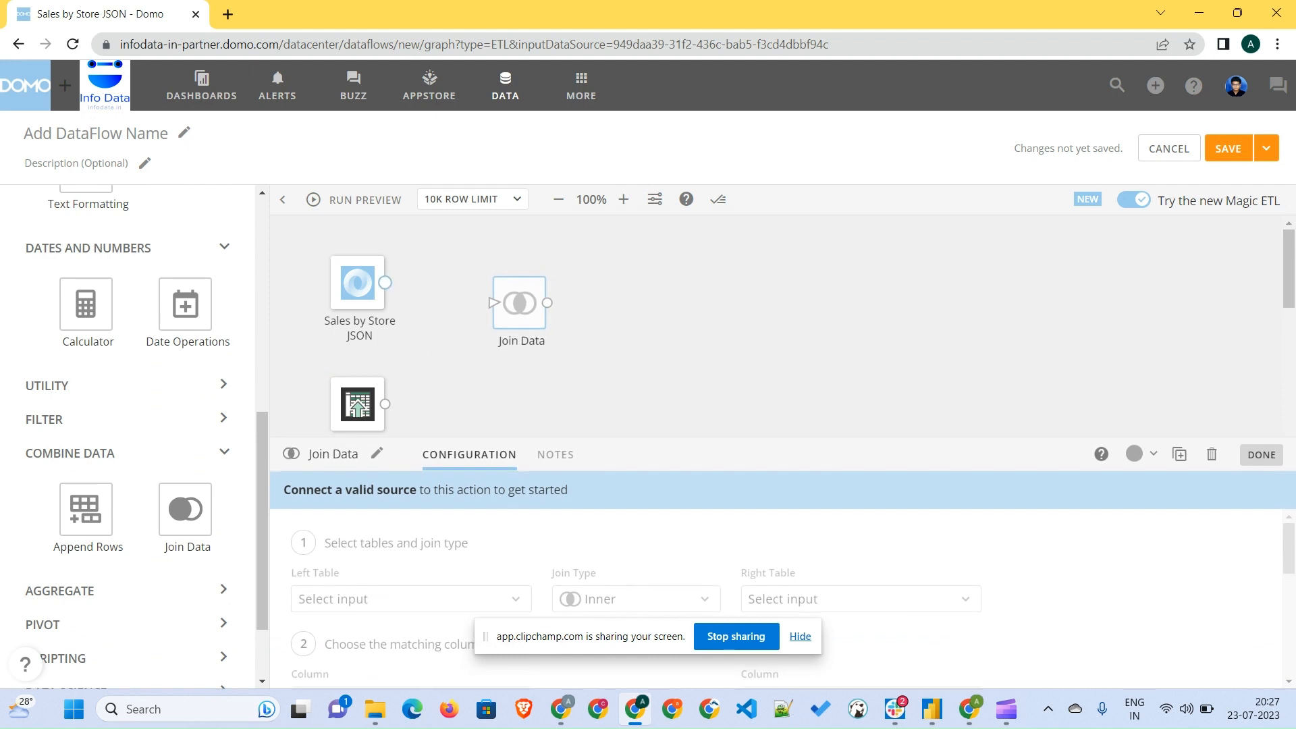
drag(385, 282, 491, 302)
drag(384, 403, 491, 303)
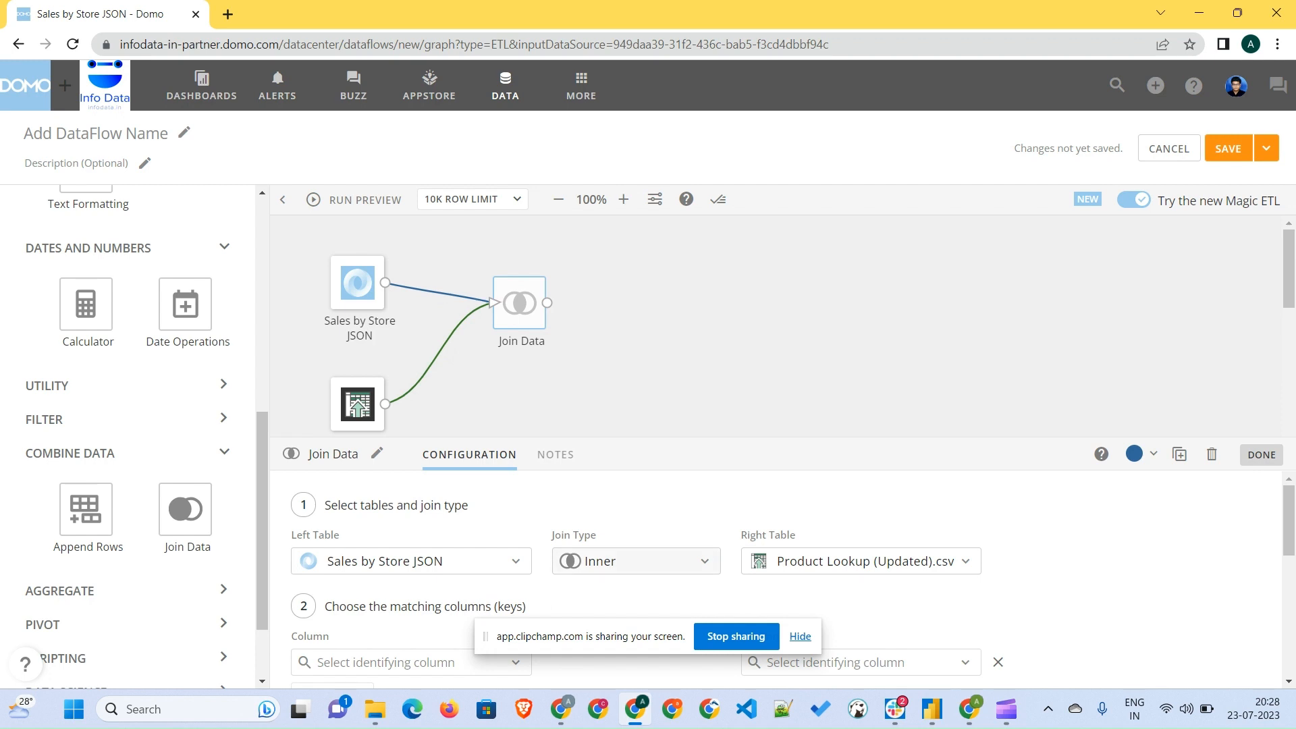
- Set the join type to Left Outer
click(636, 561)
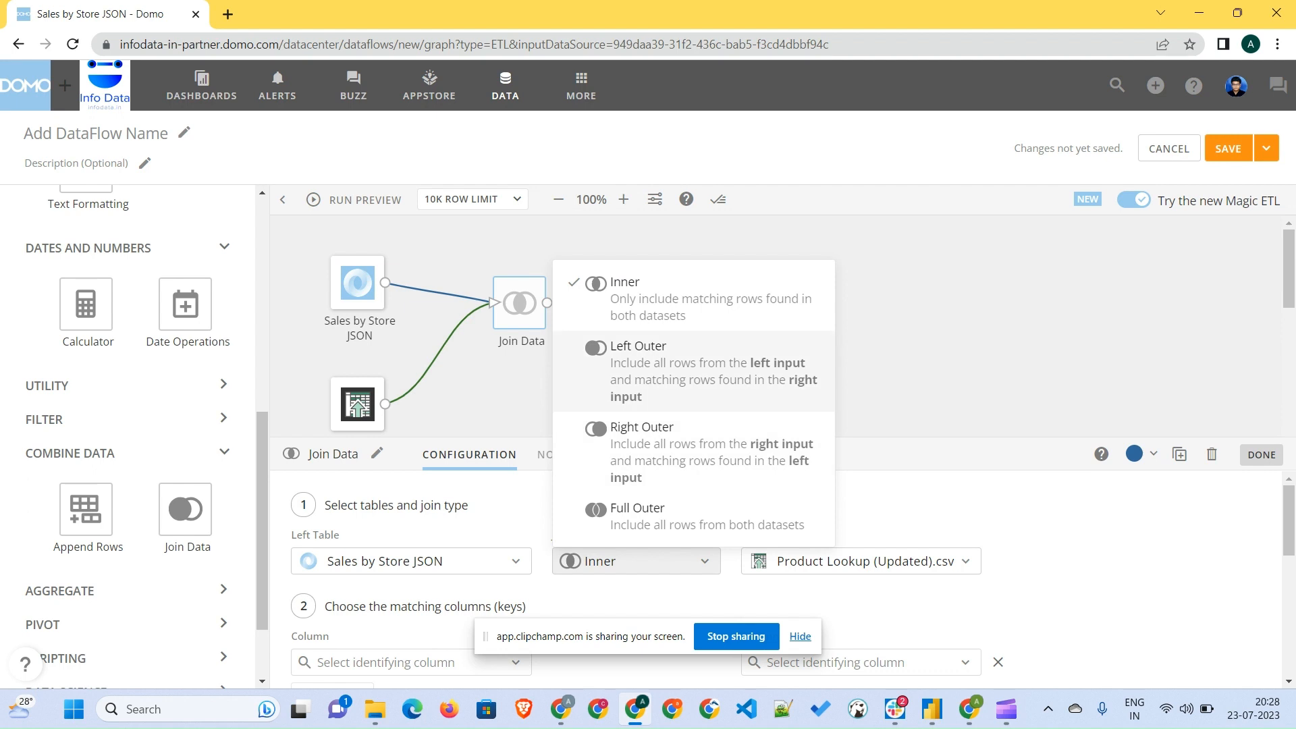
click(675, 371)
scroll(675, 574, down, 3)
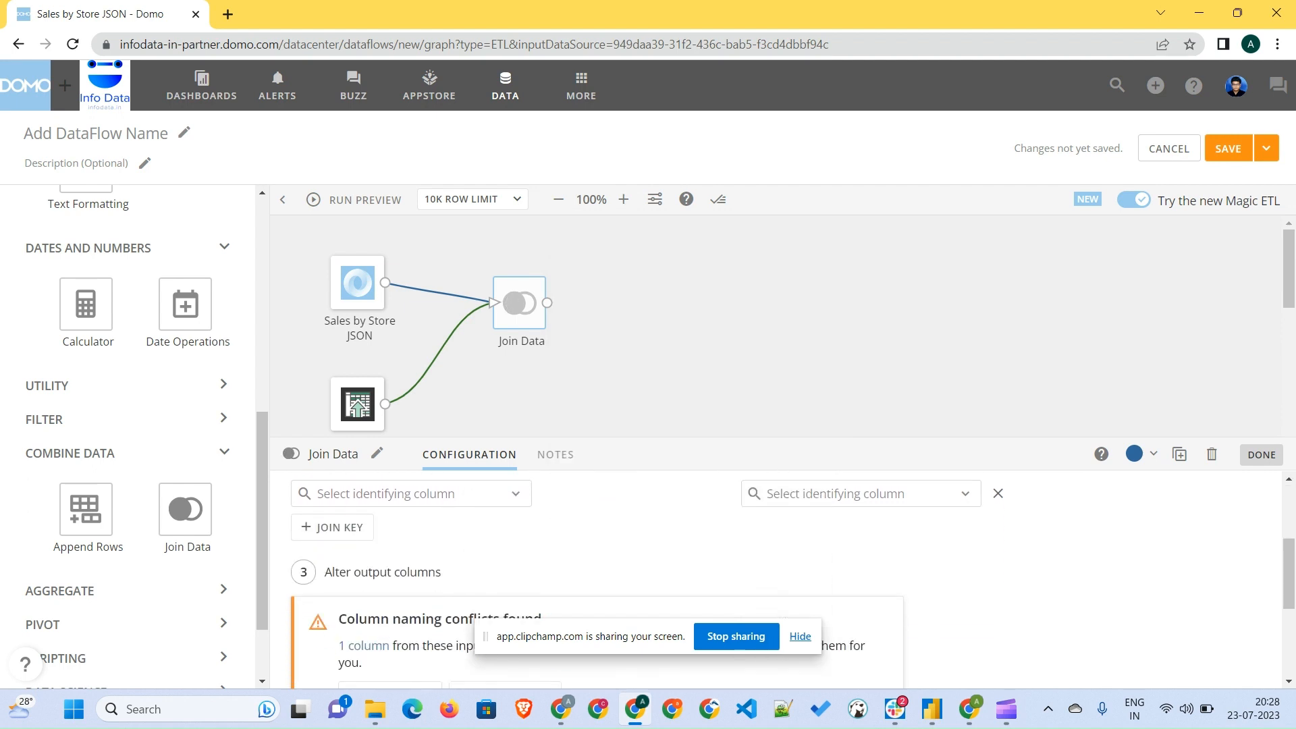
scroll(674, 573, up, 1)
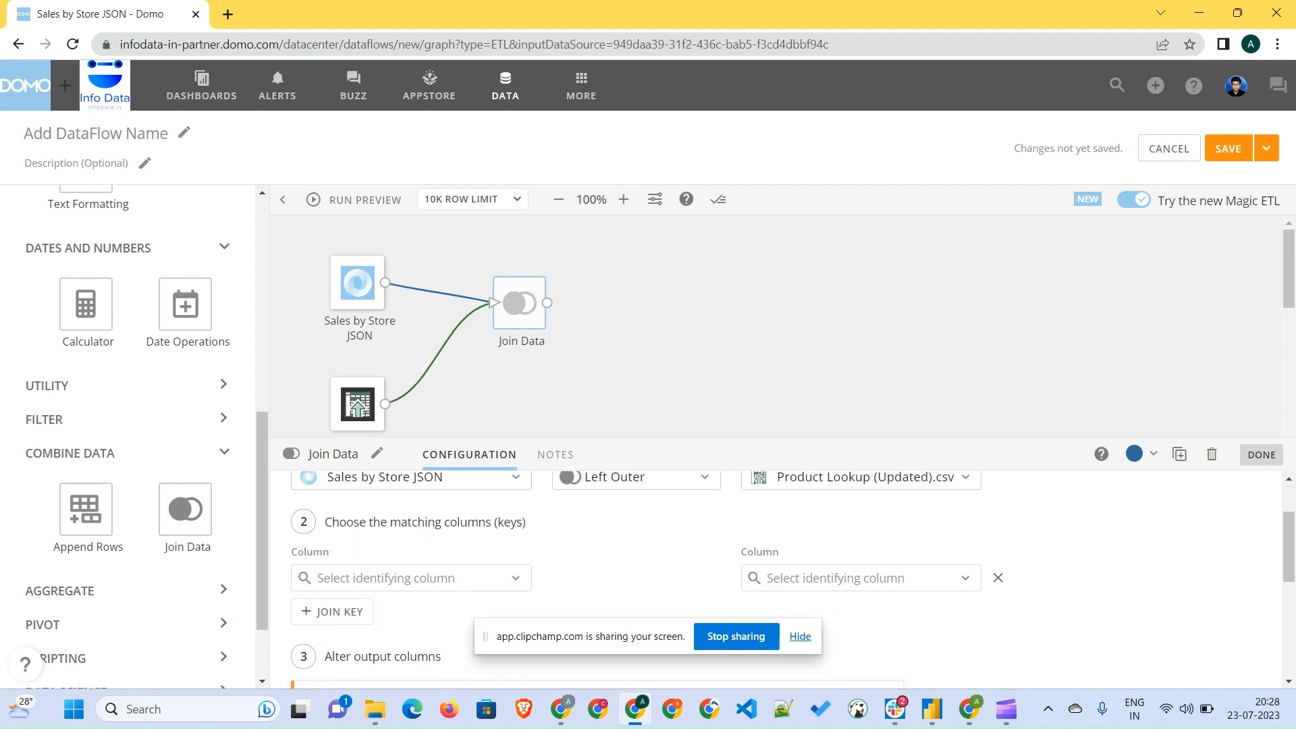
- Choose product_id as the matching key column in both the left and right tables
click(410, 578)
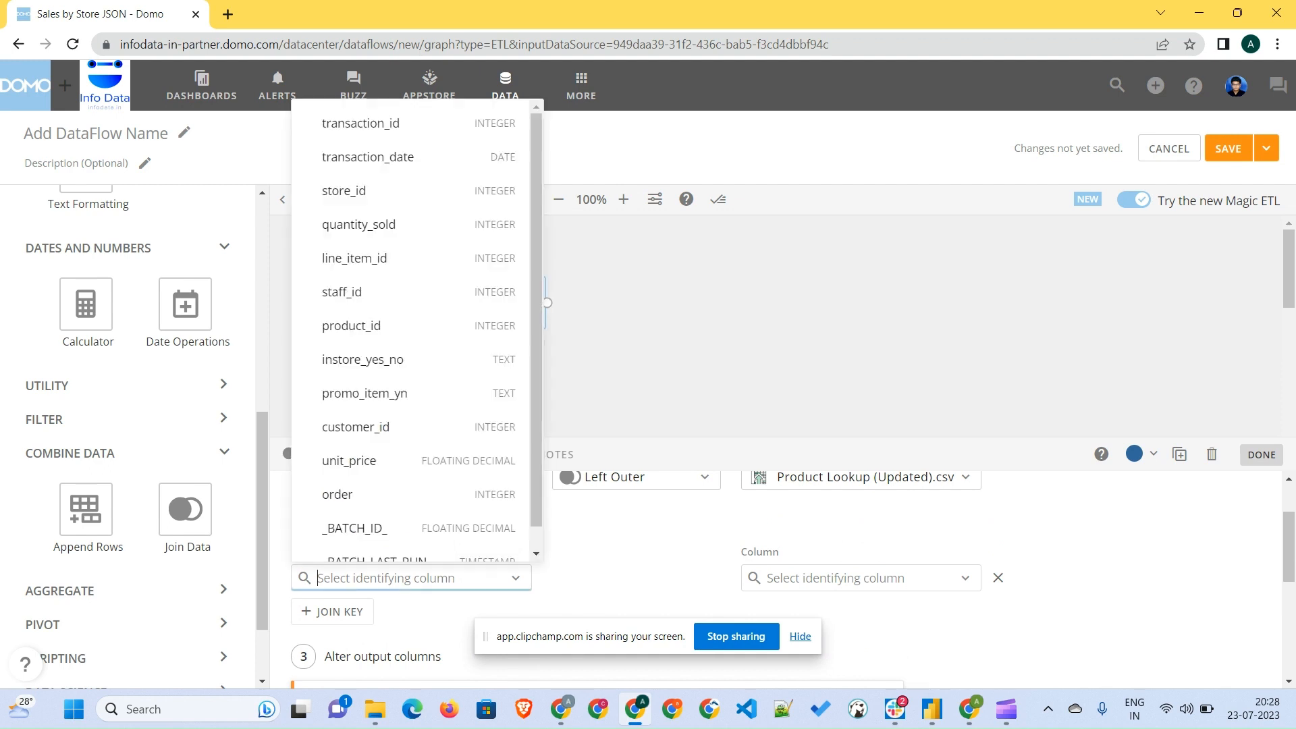
key(Down)
key(Down)
key(Down)
key(Down)
key(Down)
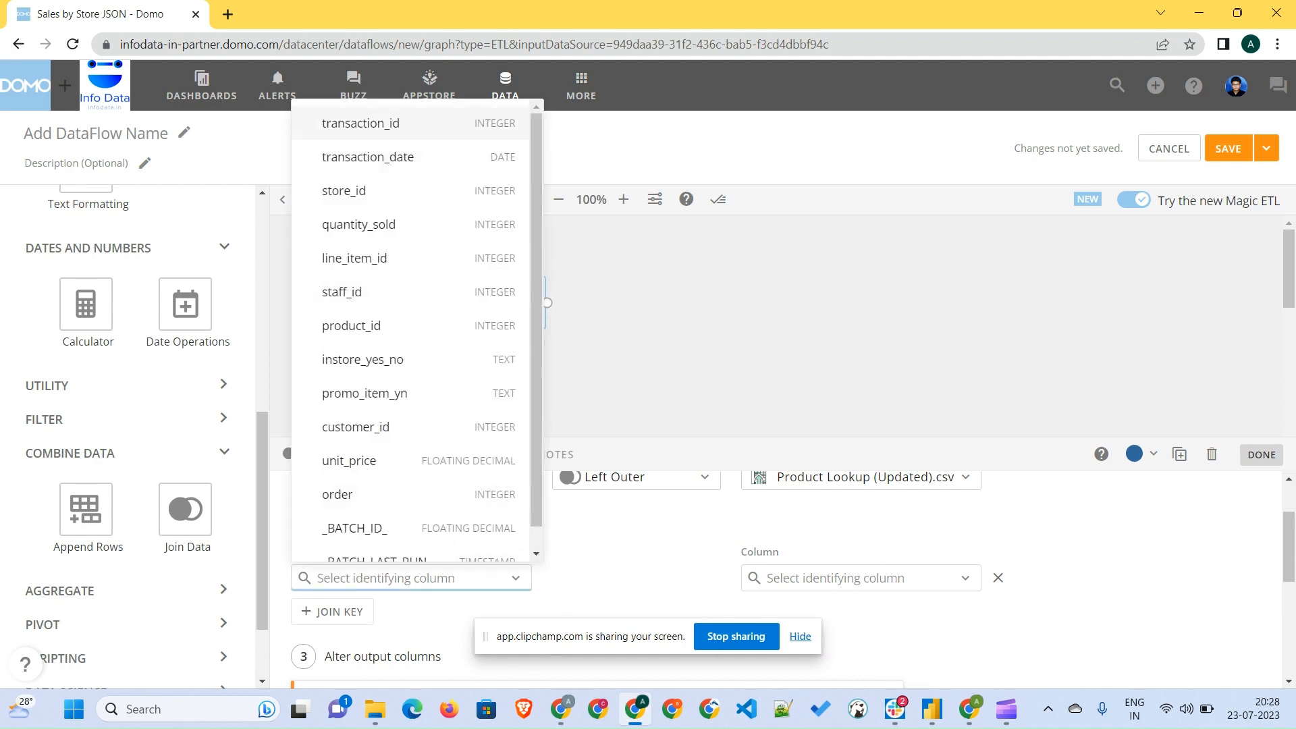
key(Return)
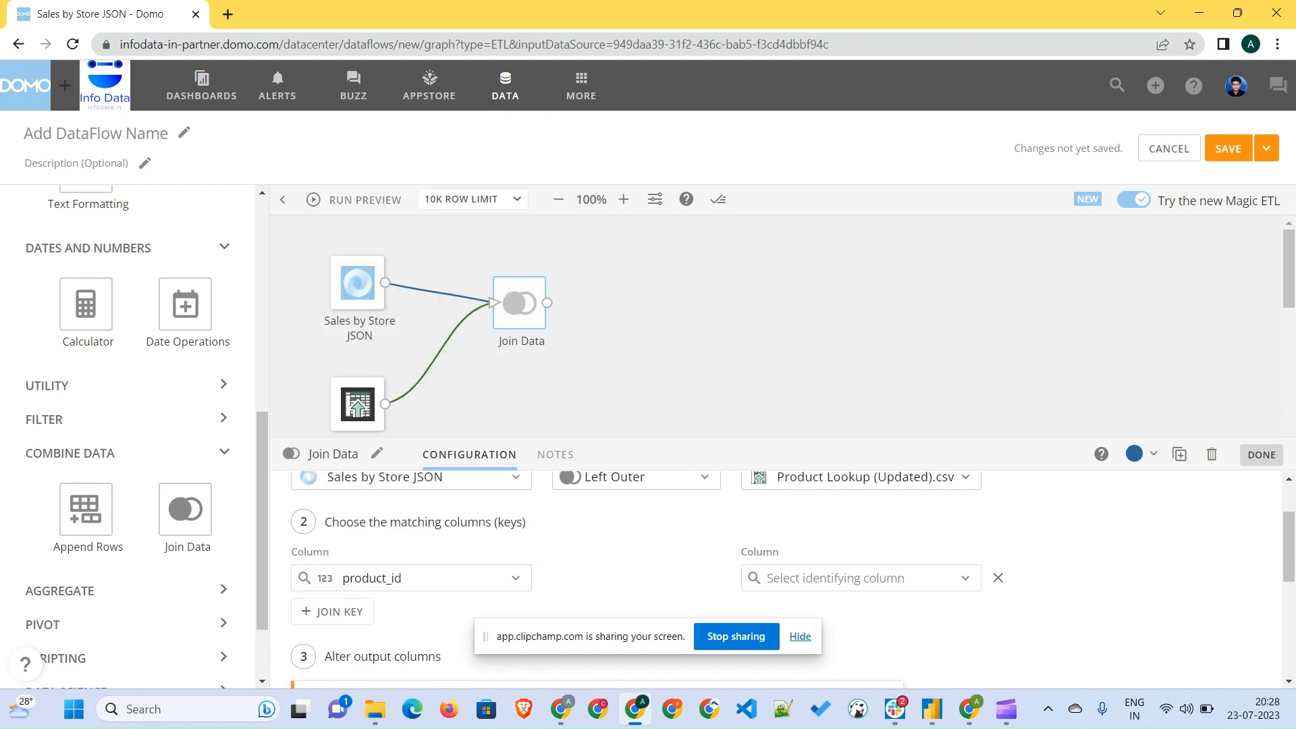
click(860, 578)
click(830, 134)
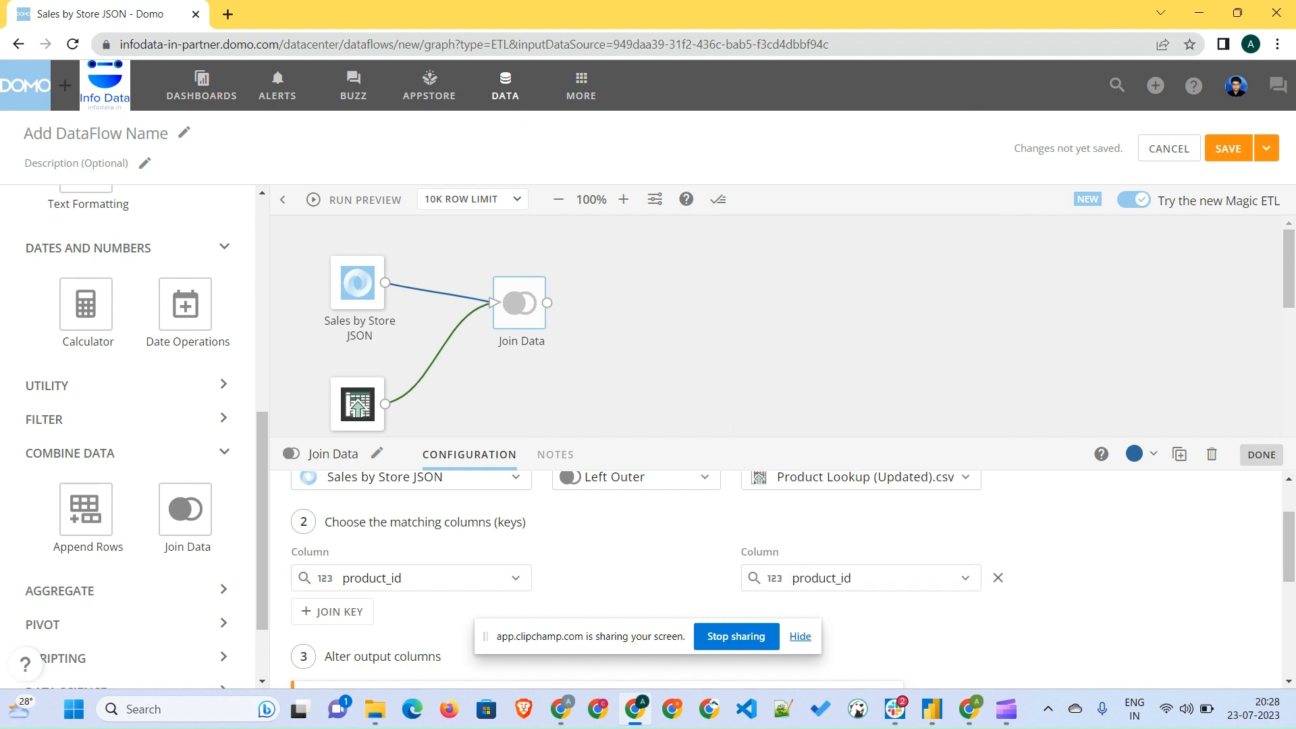
- Auto-fix the column naming conflict on the right side, dropping the right table's duplicate product_id column
scroll(776, 579, down, 1)
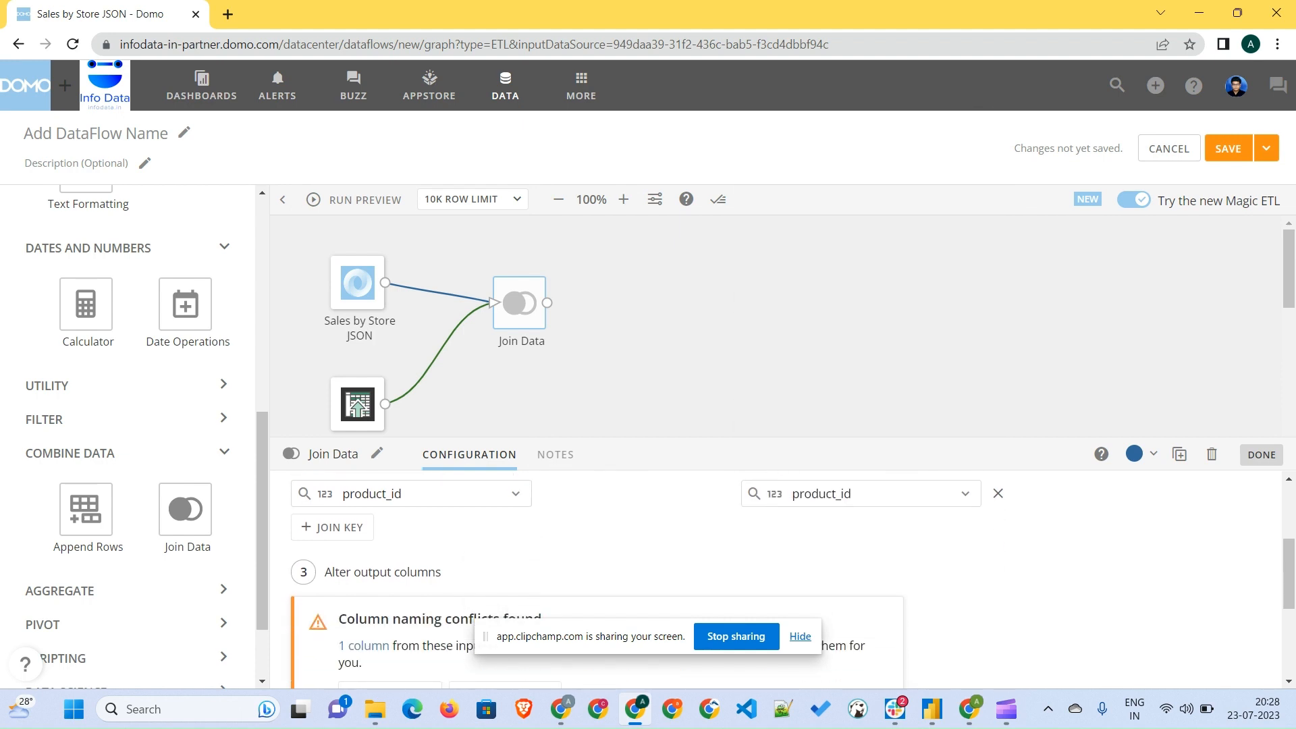
scroll(776, 579, down, 1)
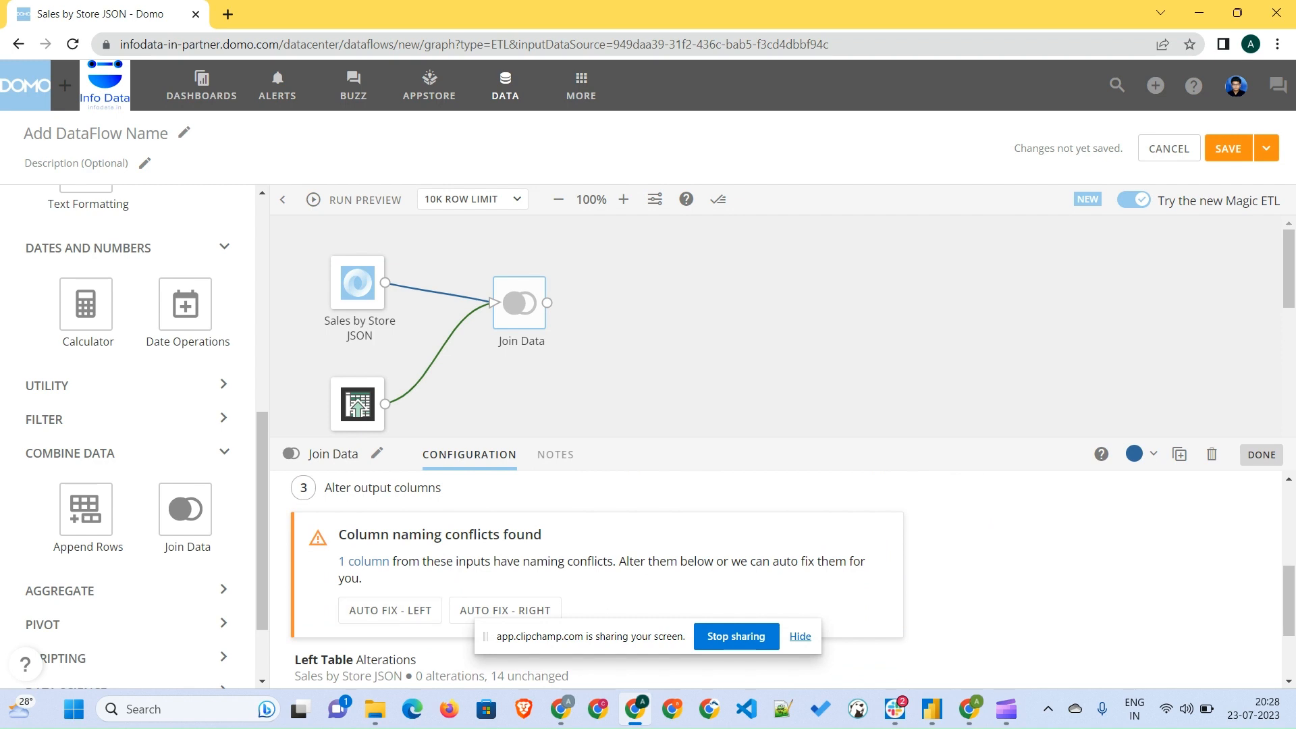
mouse_move(364, 561)
click(800, 637)
click(505, 610)
scroll(505, 610, down, 3)
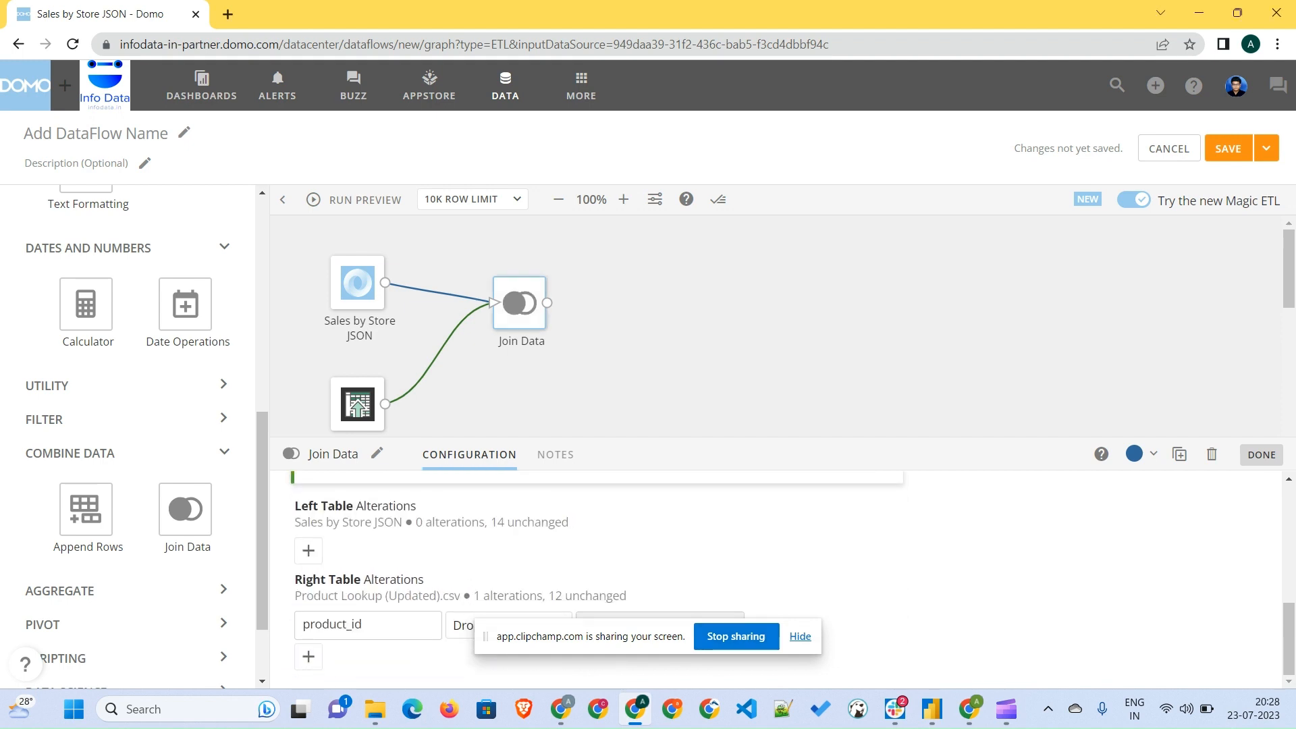
drag(486, 636, 956, 666)
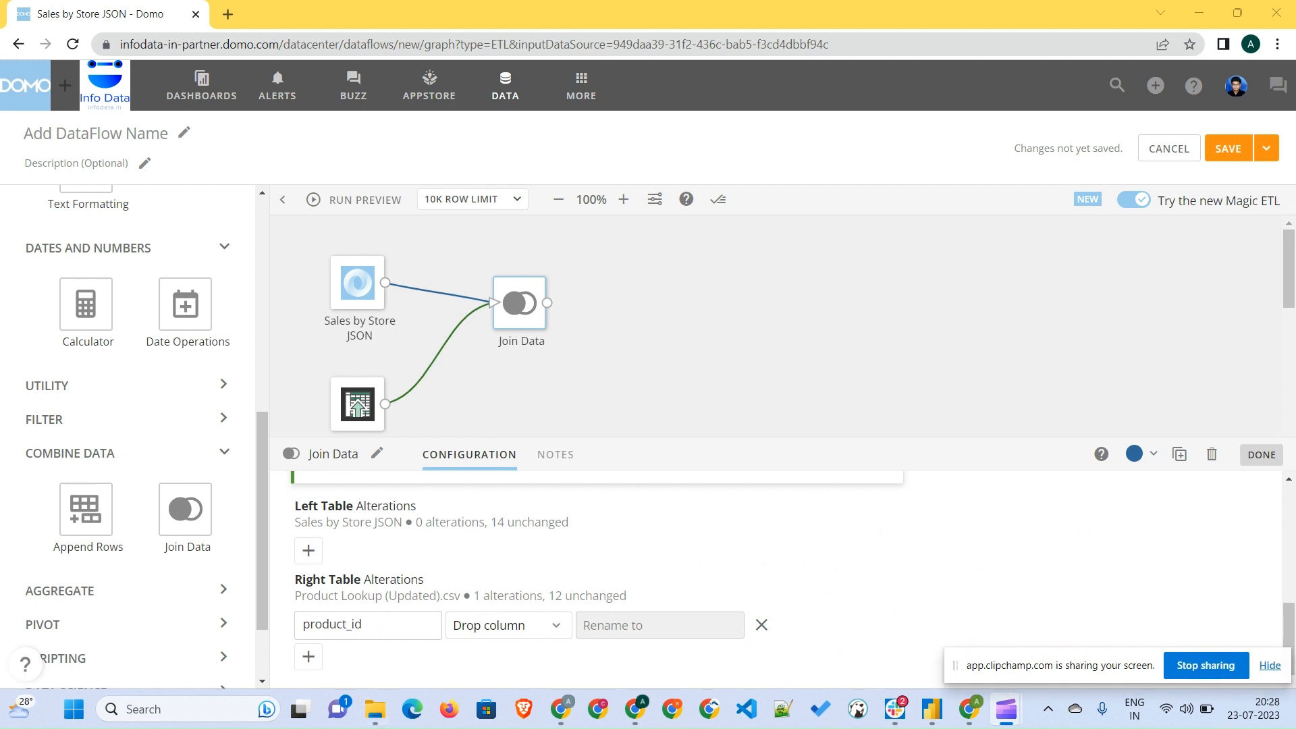
click(508, 625)
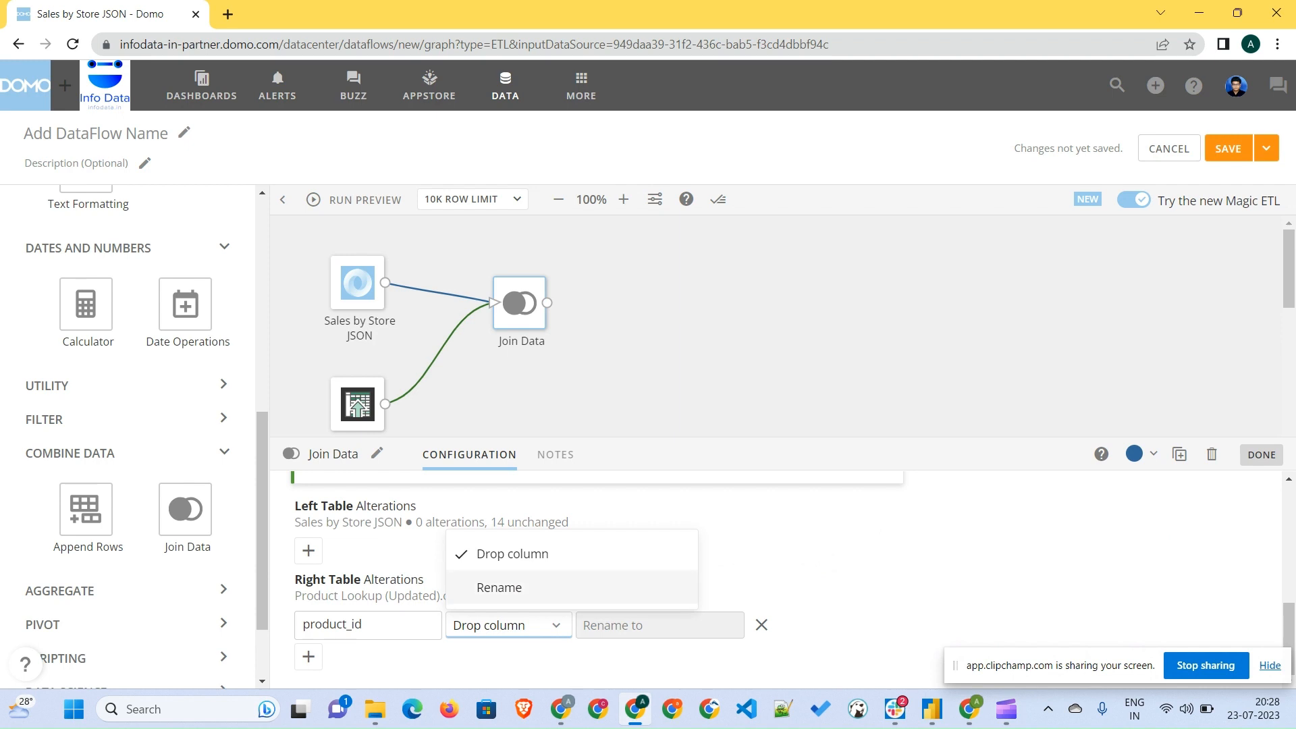
click(512, 554)
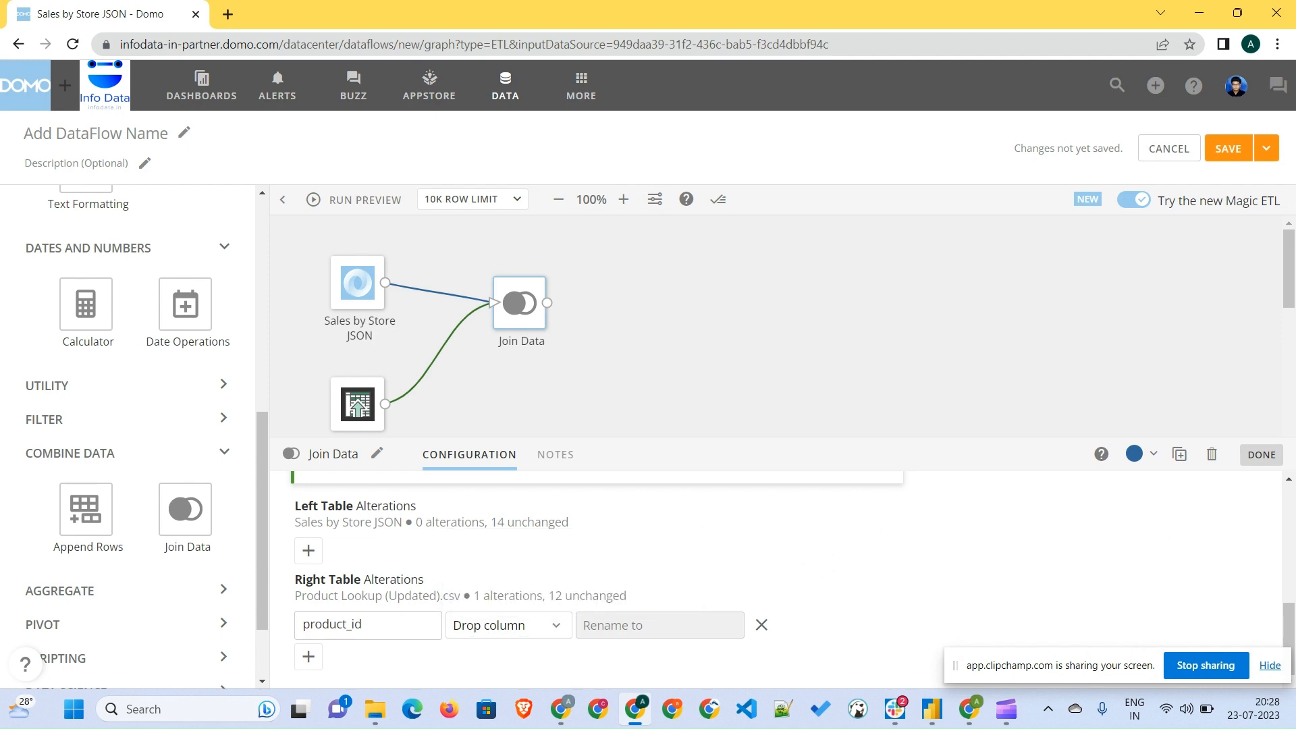
- Preview the data of the Sales by Store JSON and Product Lookup (Updated).csv input tiles
click(358, 283)
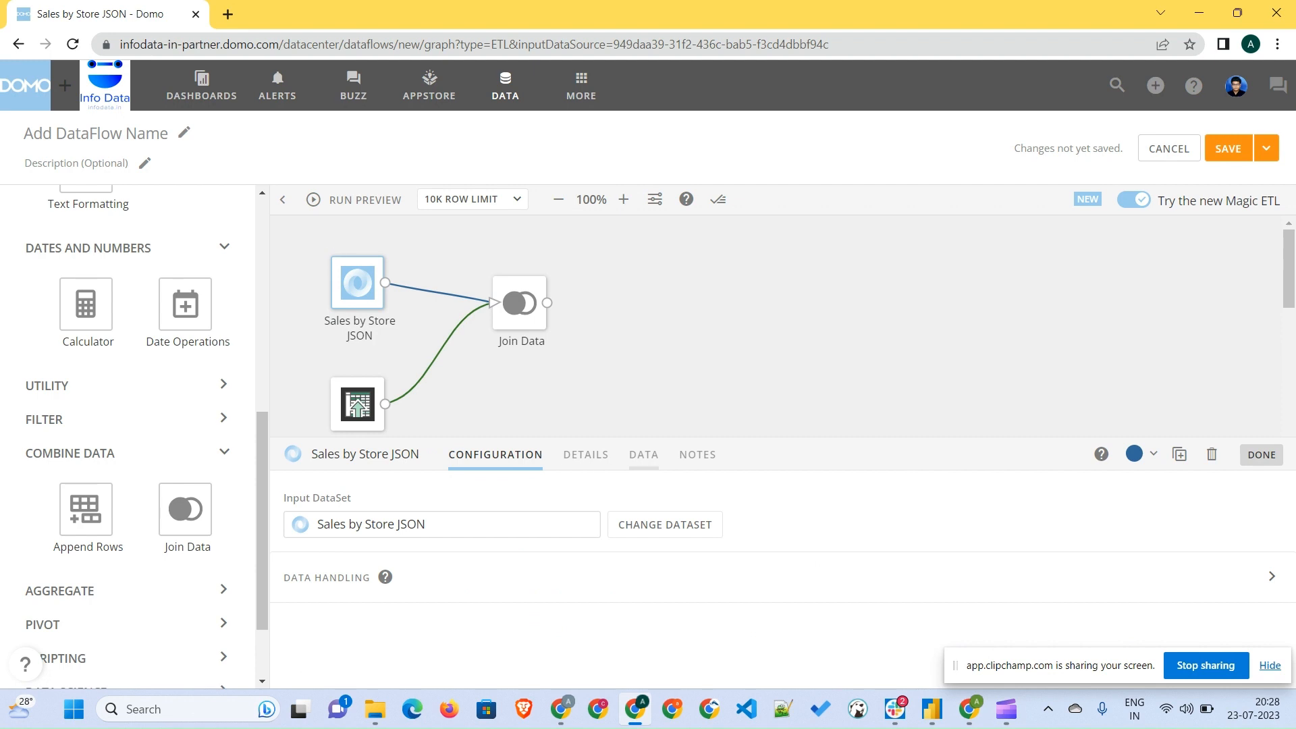
click(644, 455)
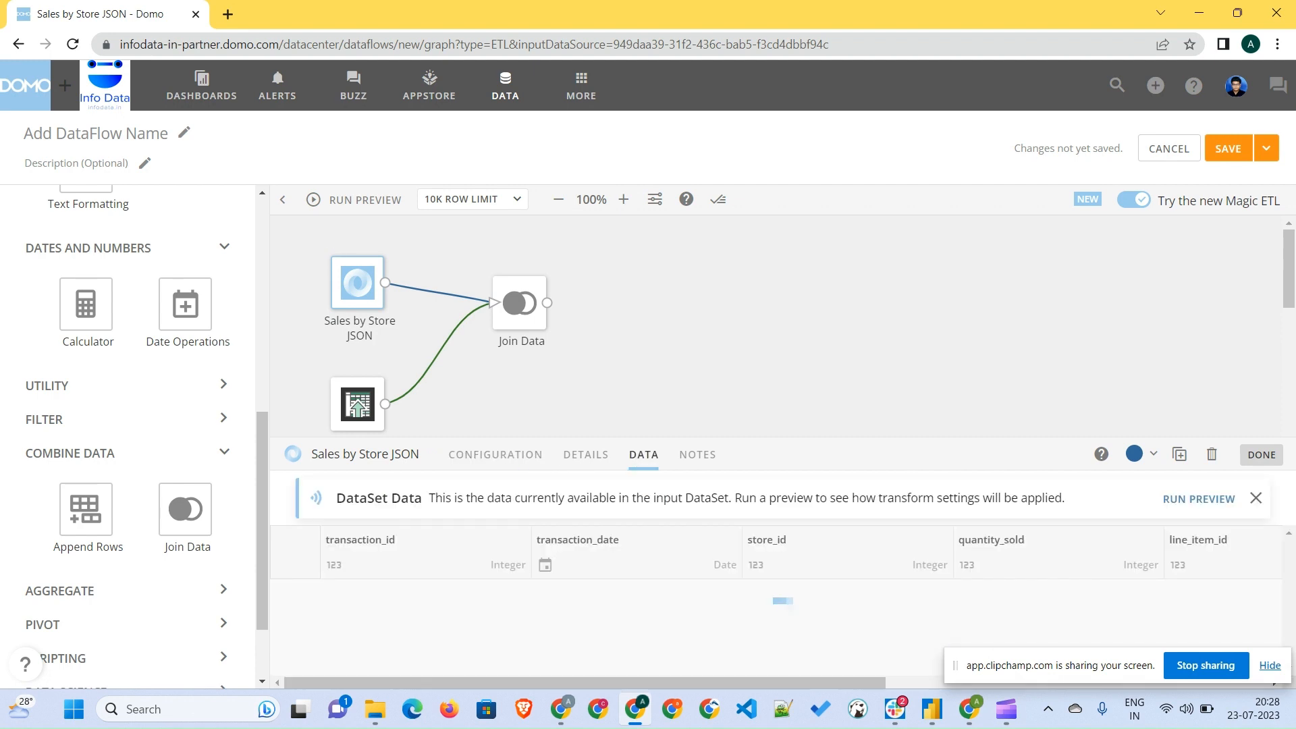
scroll(425, 617, right, 5)
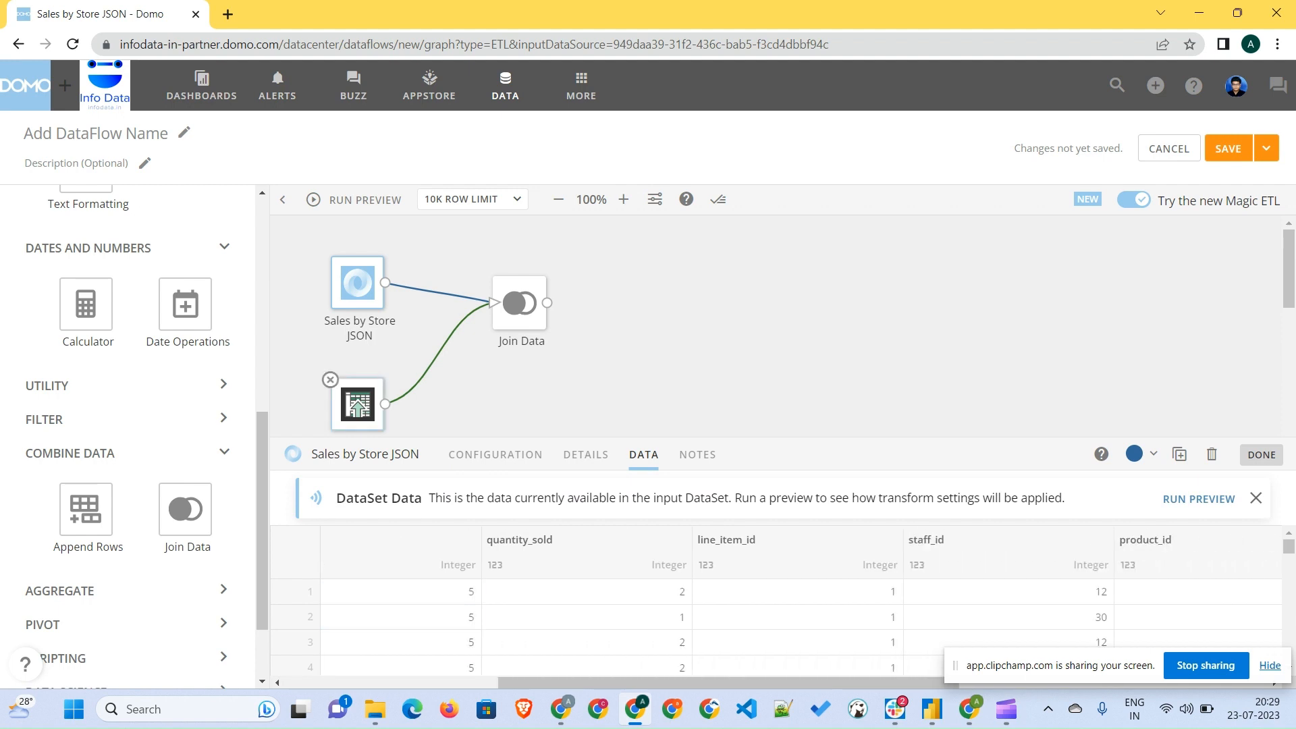
click(358, 405)
click(702, 454)
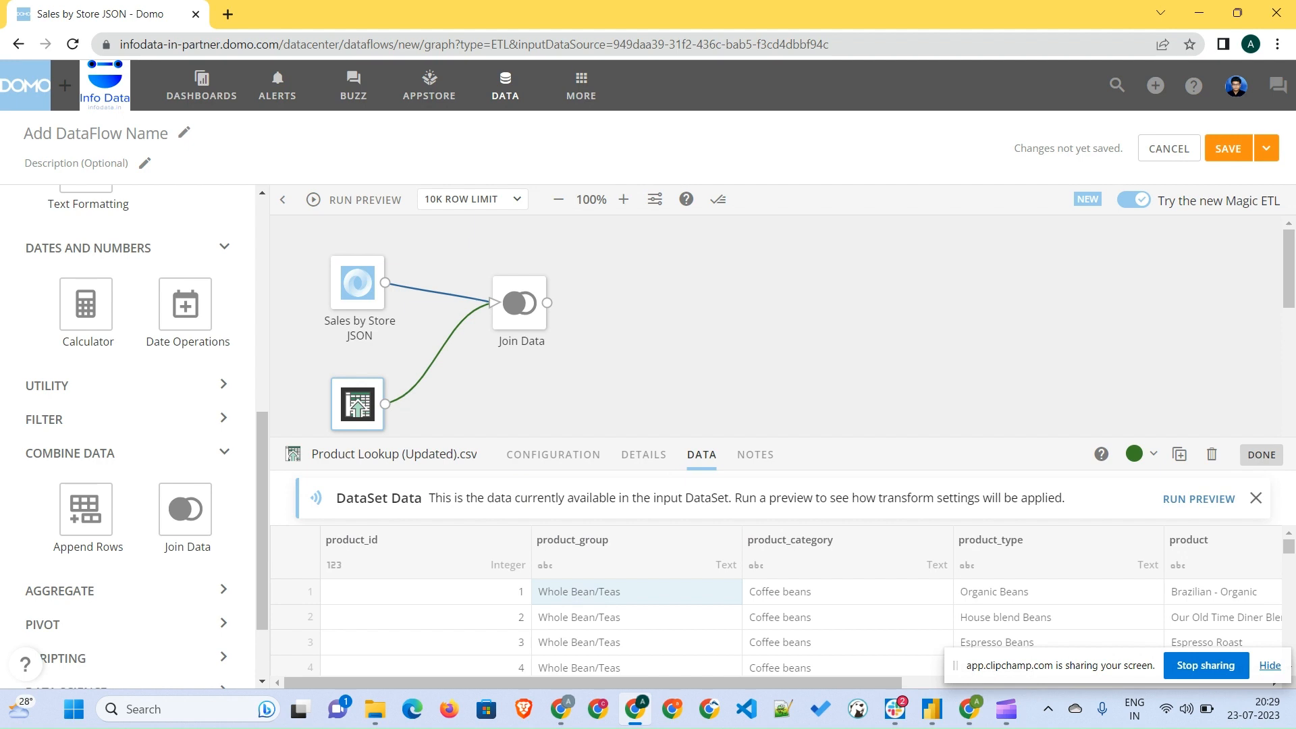
scroll(635, 594, right, 5)
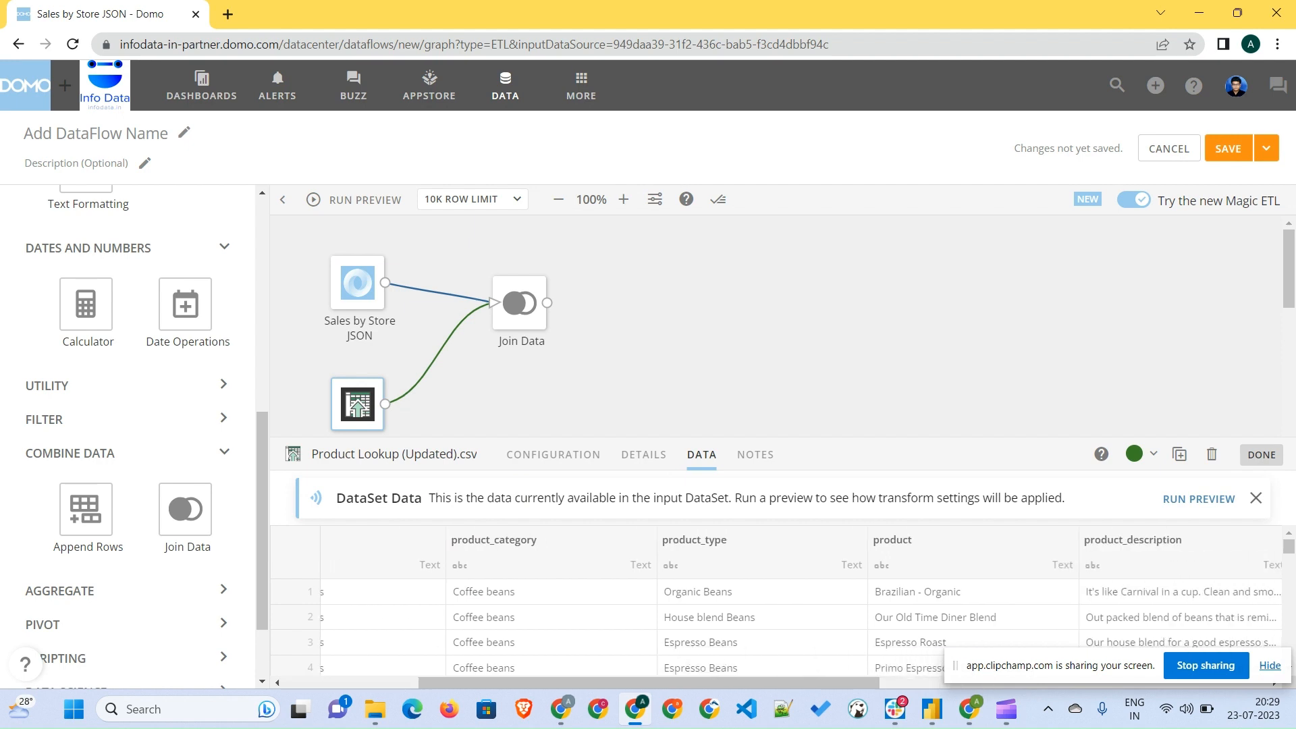
- Set the preview row limit to 1K, run the preview, and inspect the Join Data output columns
click(518, 303)
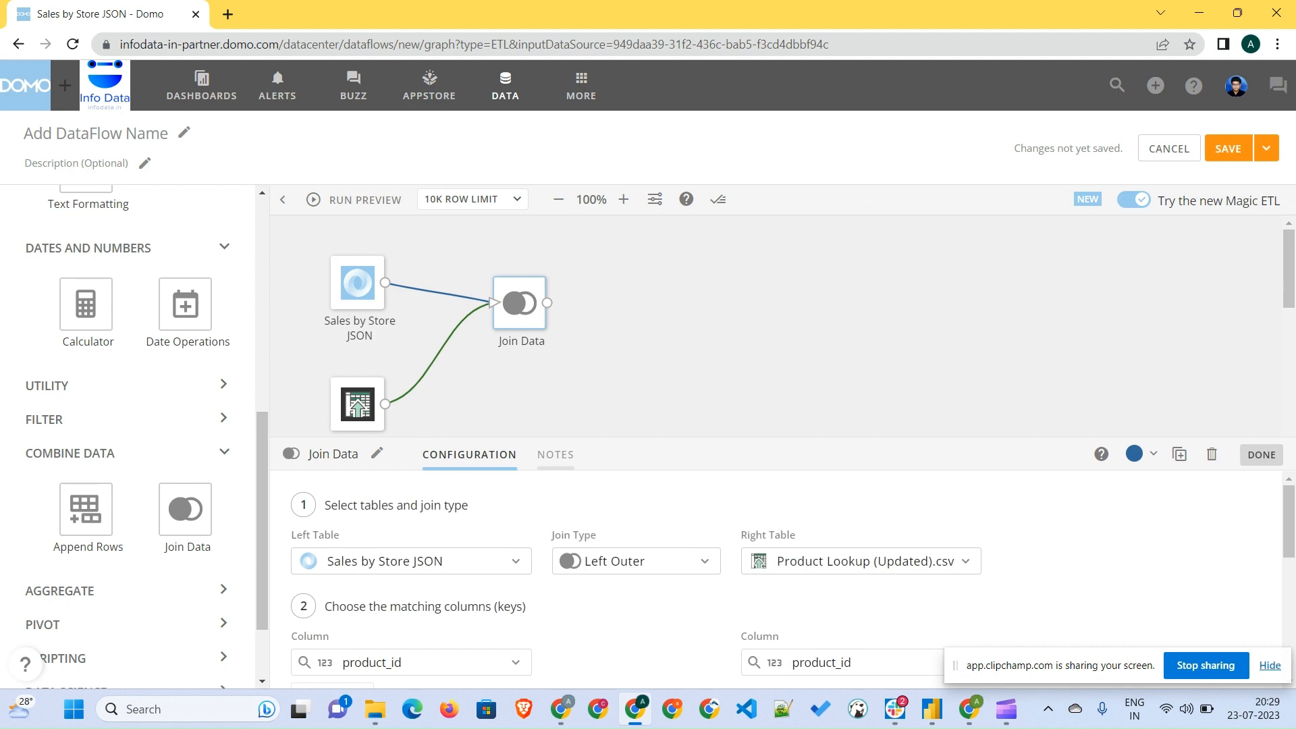
click(476, 199)
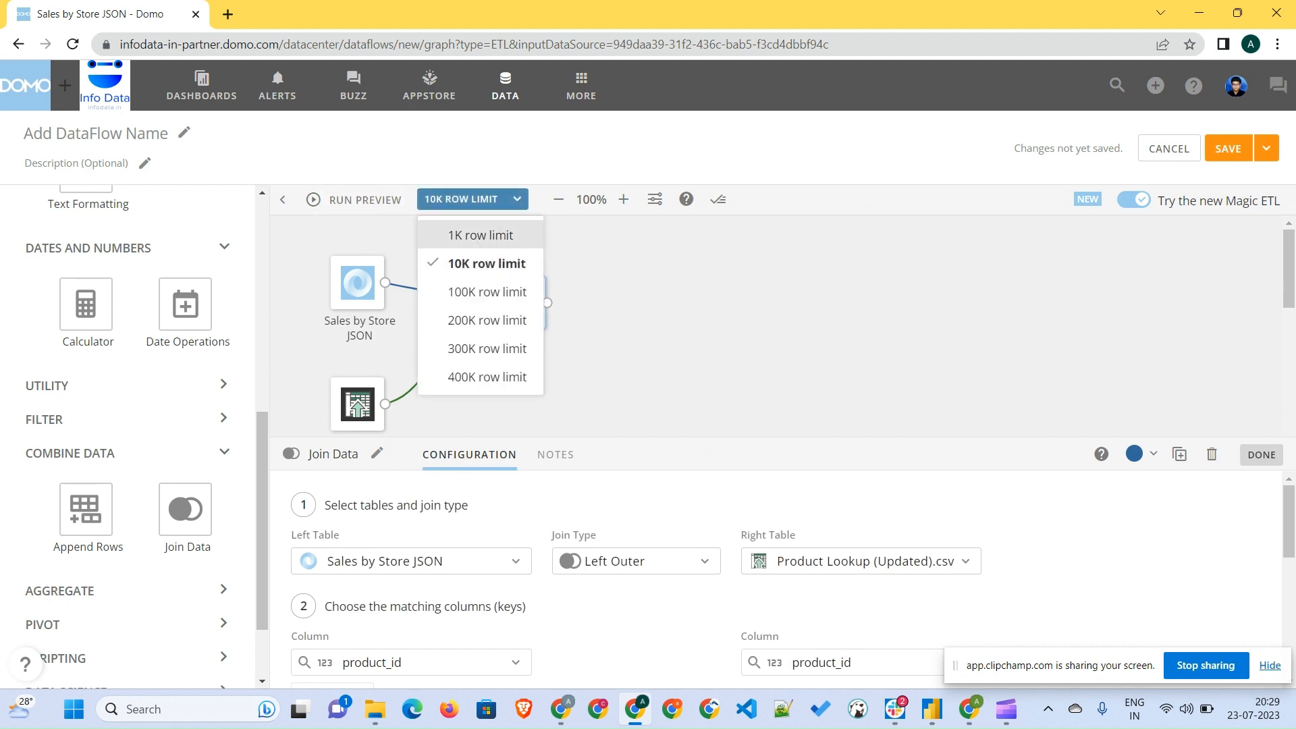
click(482, 234)
click(364, 199)
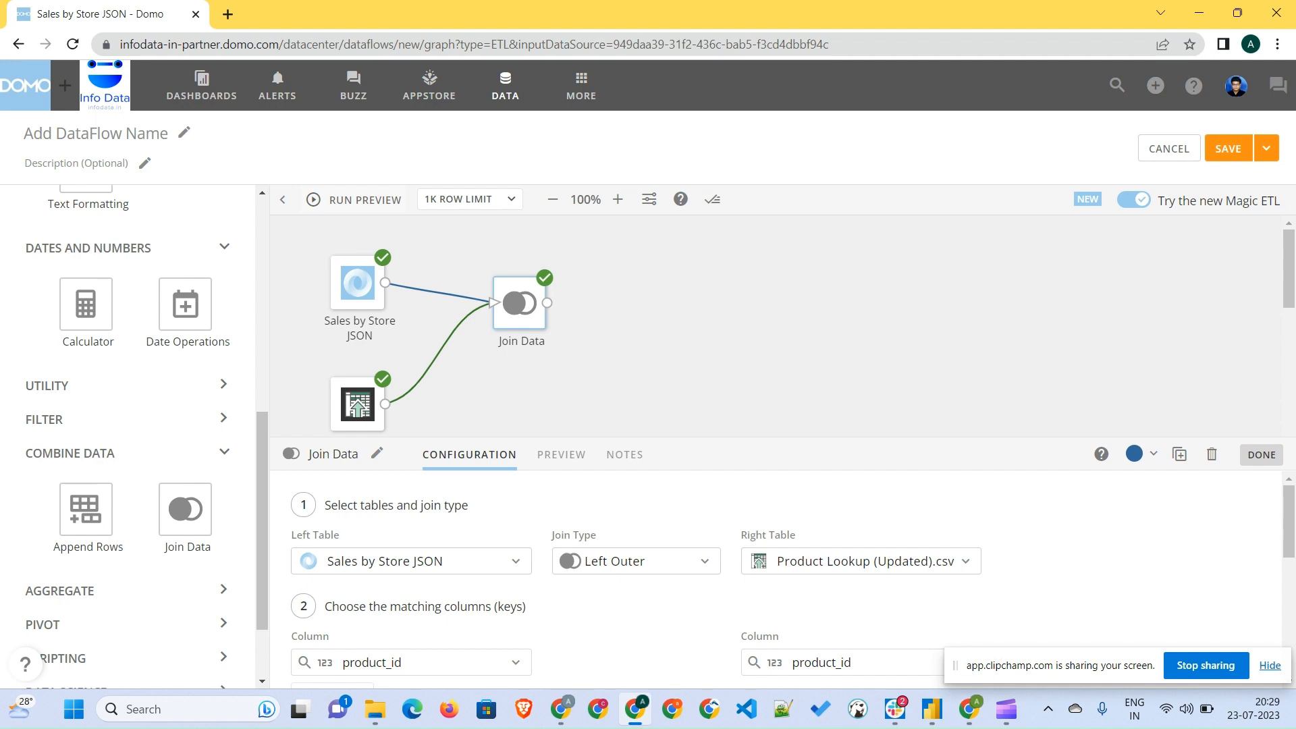
click(560, 455)
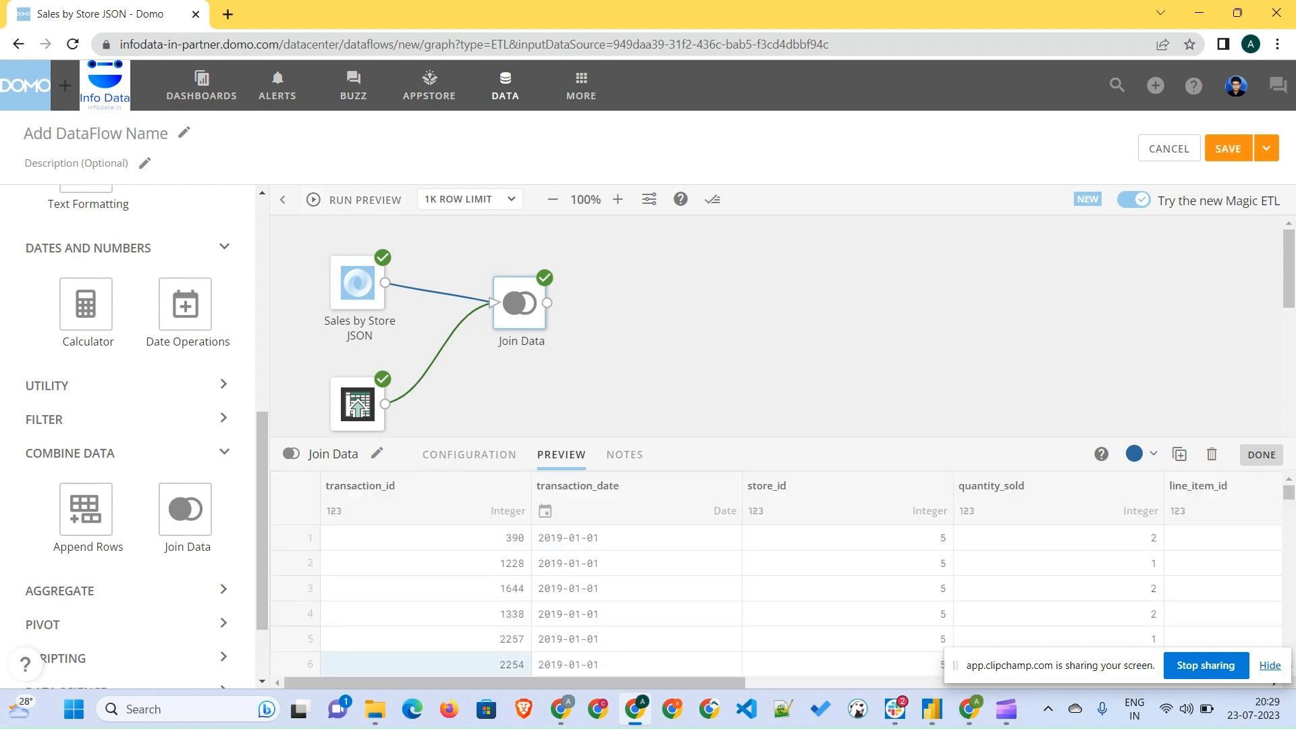
scroll(776, 594, right, 10)
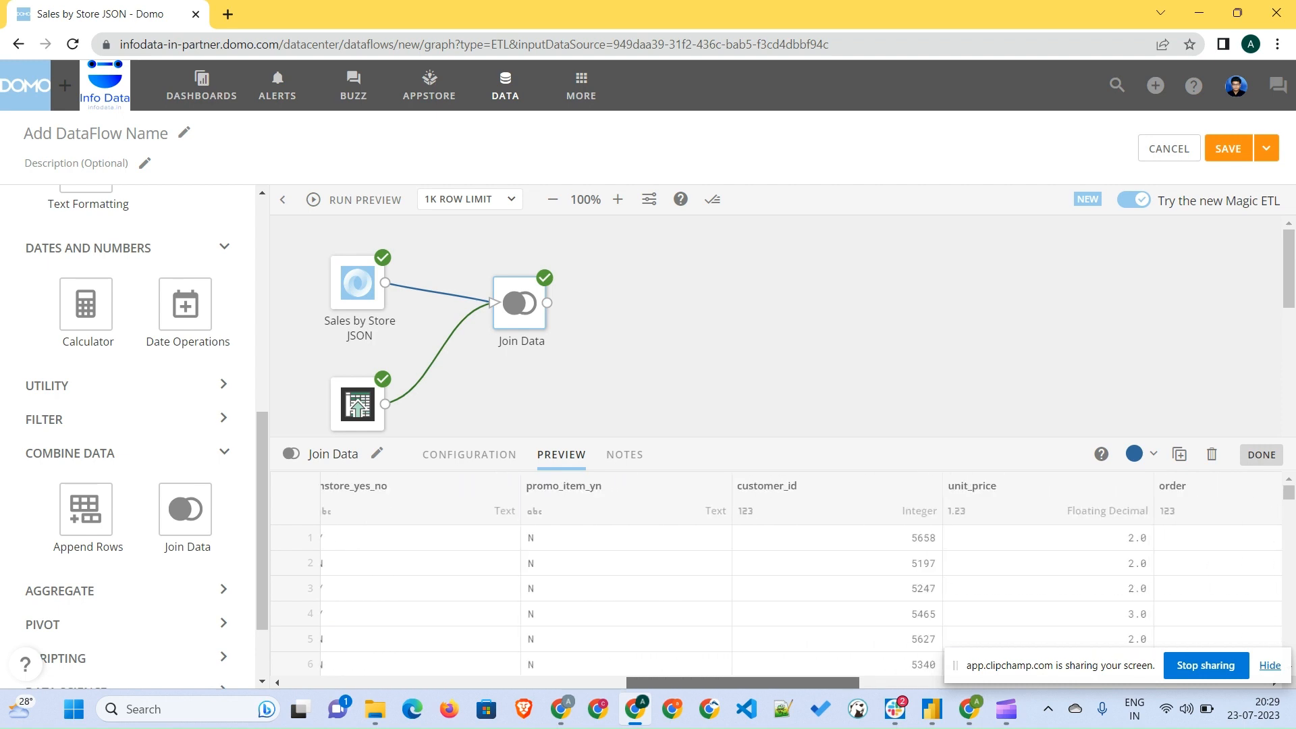
scroll(776, 594, right, 10)
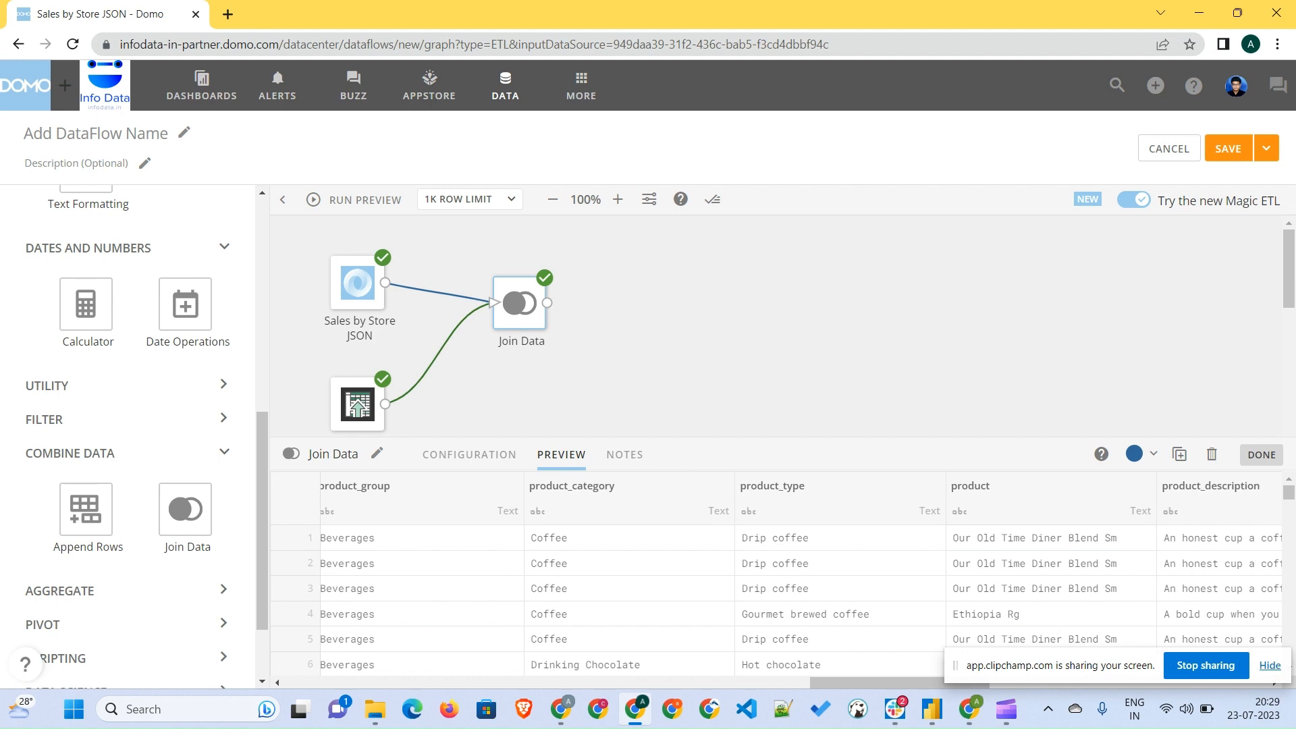
click(1261, 455)
- Add Select Columns and Alter Columns tiles after Join Data and connect the join's output to both
drag(520, 303, 520, 283)
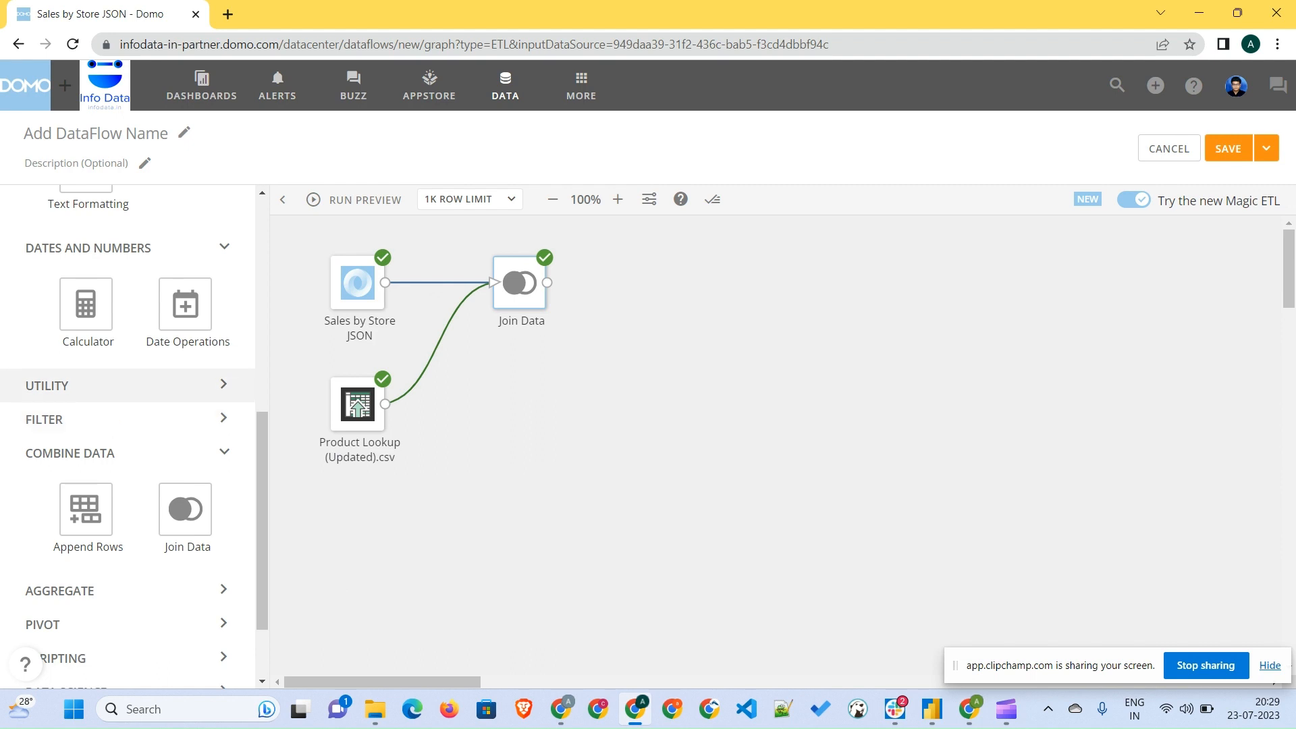
scroll(135, 385, up, 5)
scroll(186, 425, down, 6)
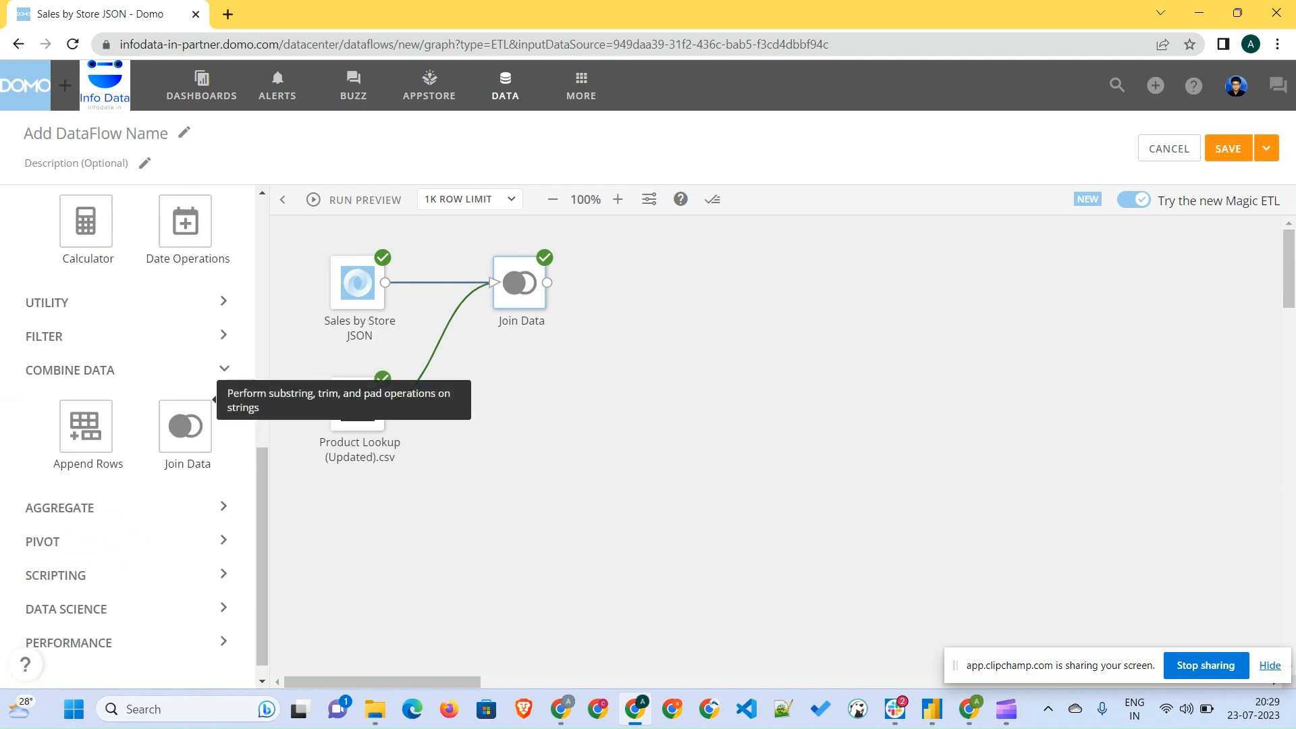
scroll(128, 539, up, 6)
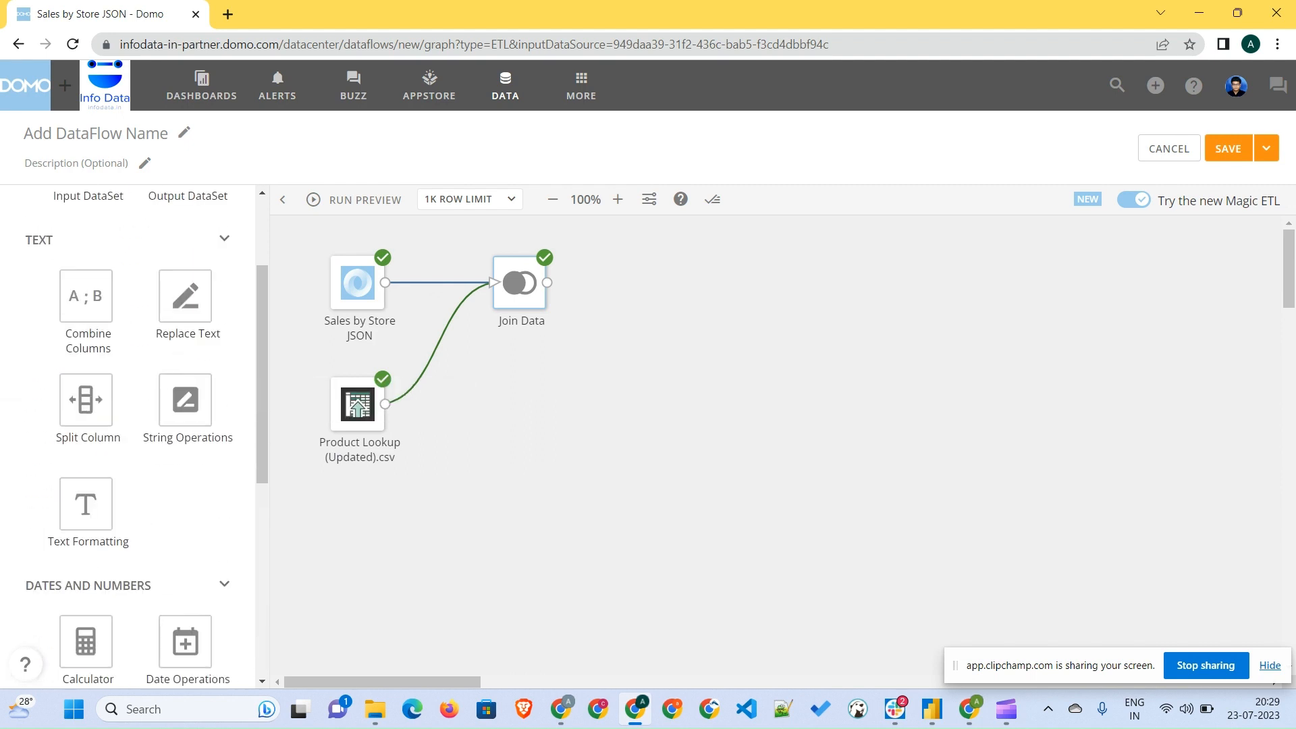
scroll(128, 432, up, 1)
scroll(128, 432, down, 4)
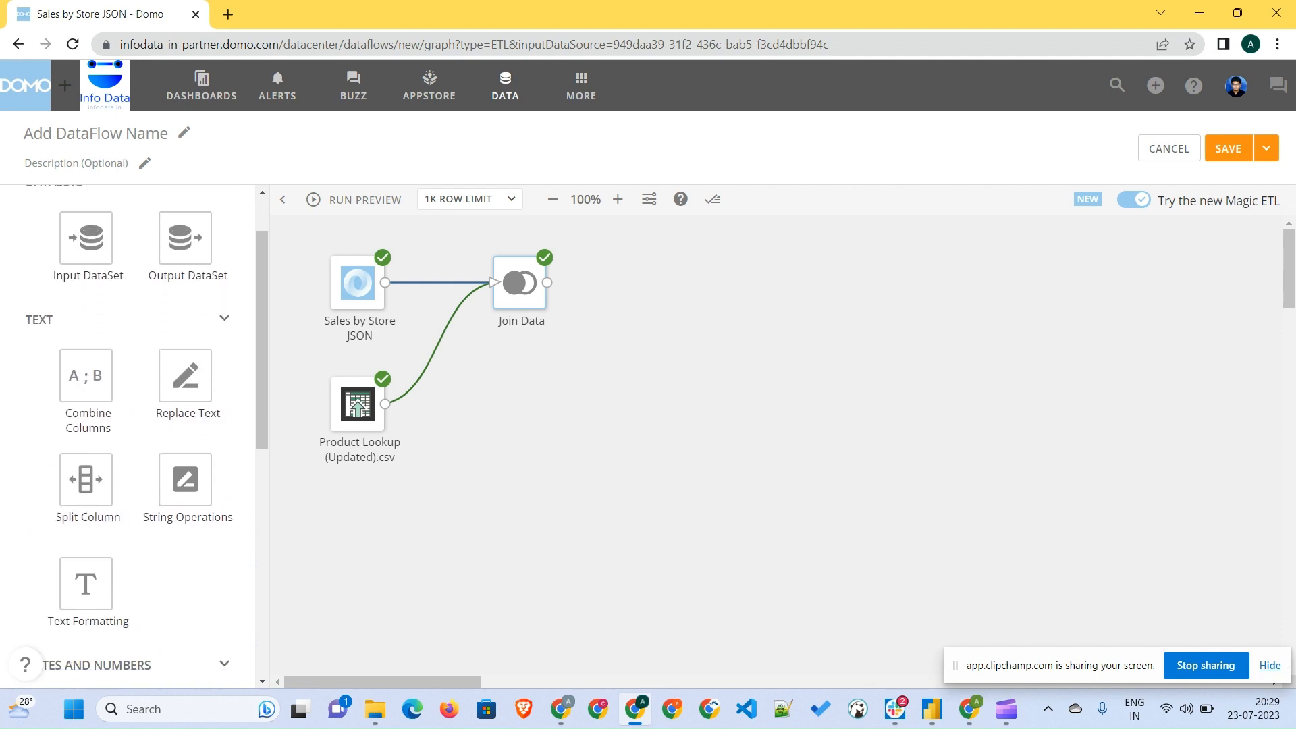
scroll(128, 455, down, 3)
click(128, 455)
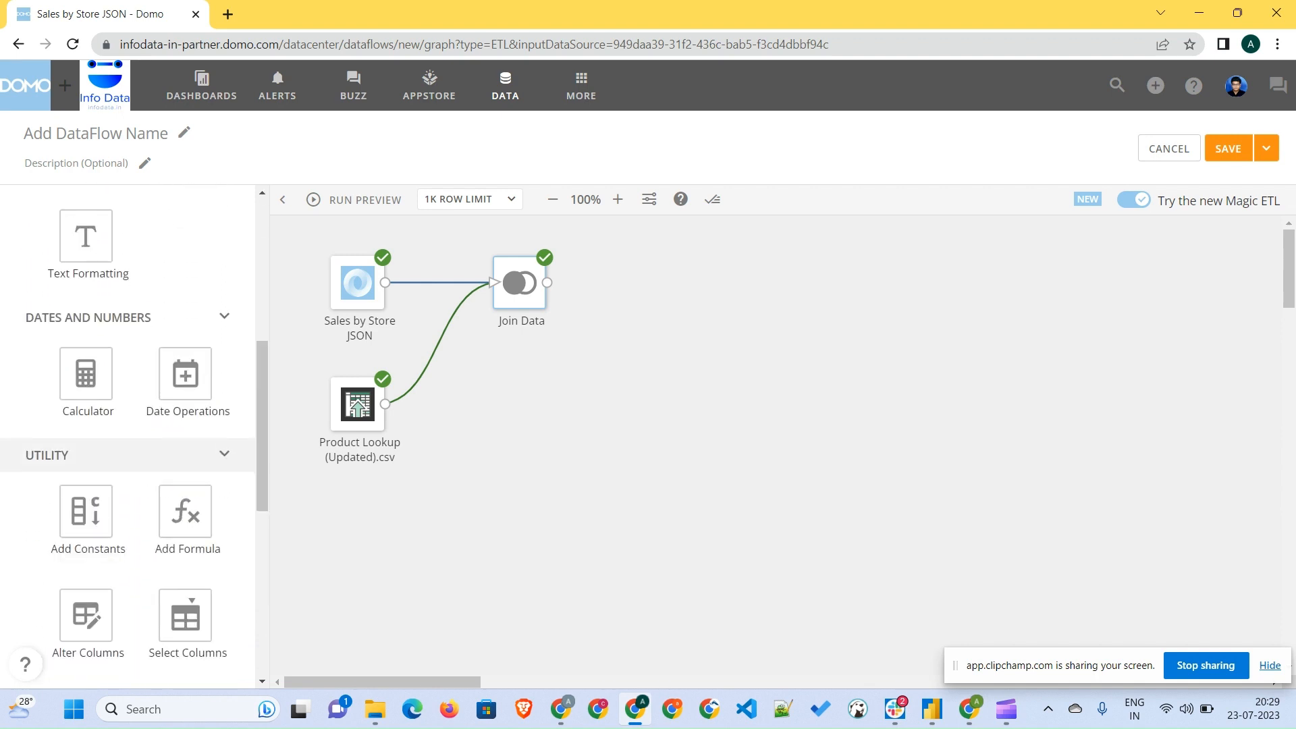
scroll(185, 449, down, 3)
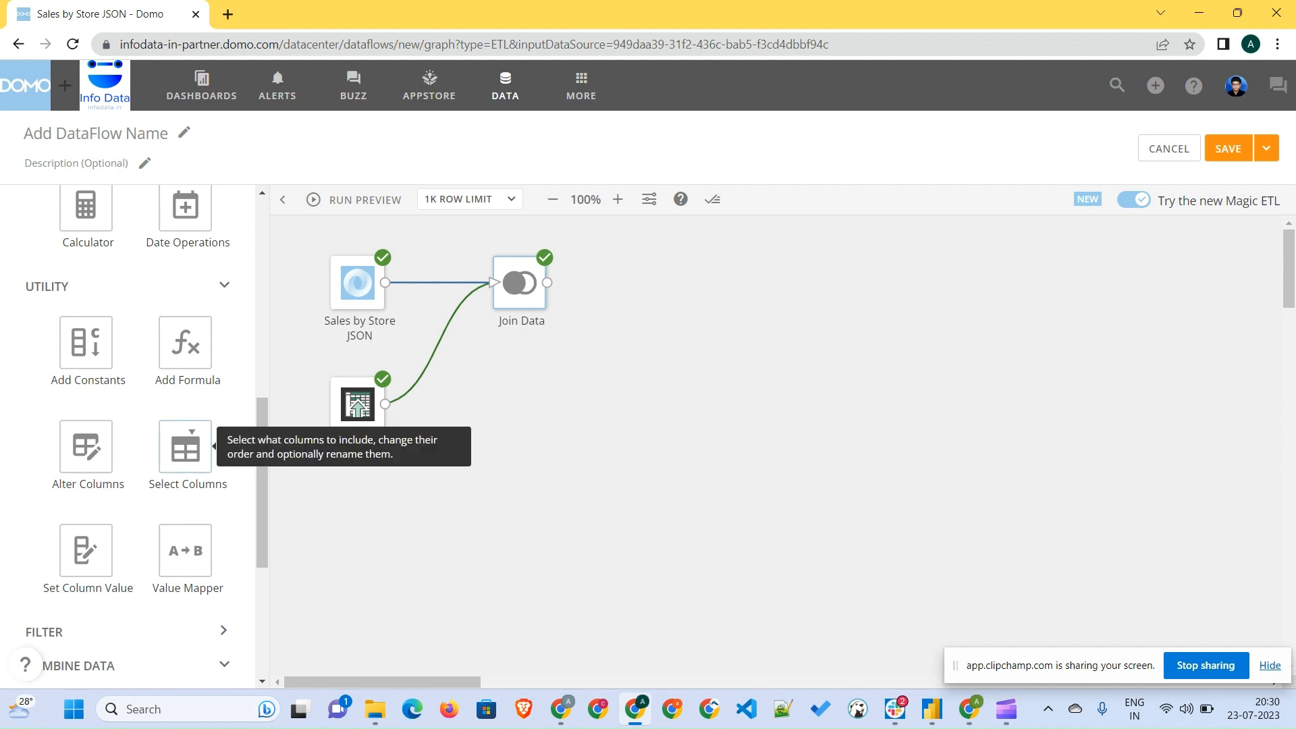
drag(185, 448, 712, 284)
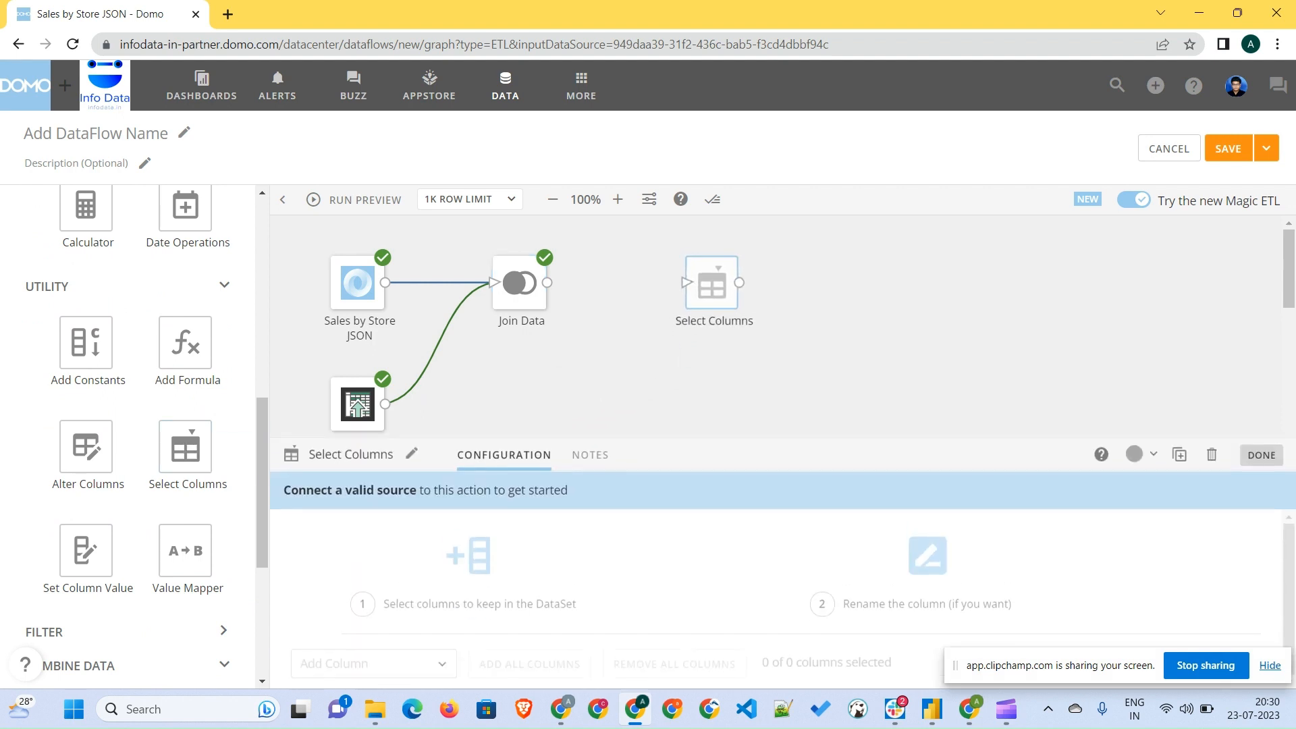
drag(86, 445, 711, 373)
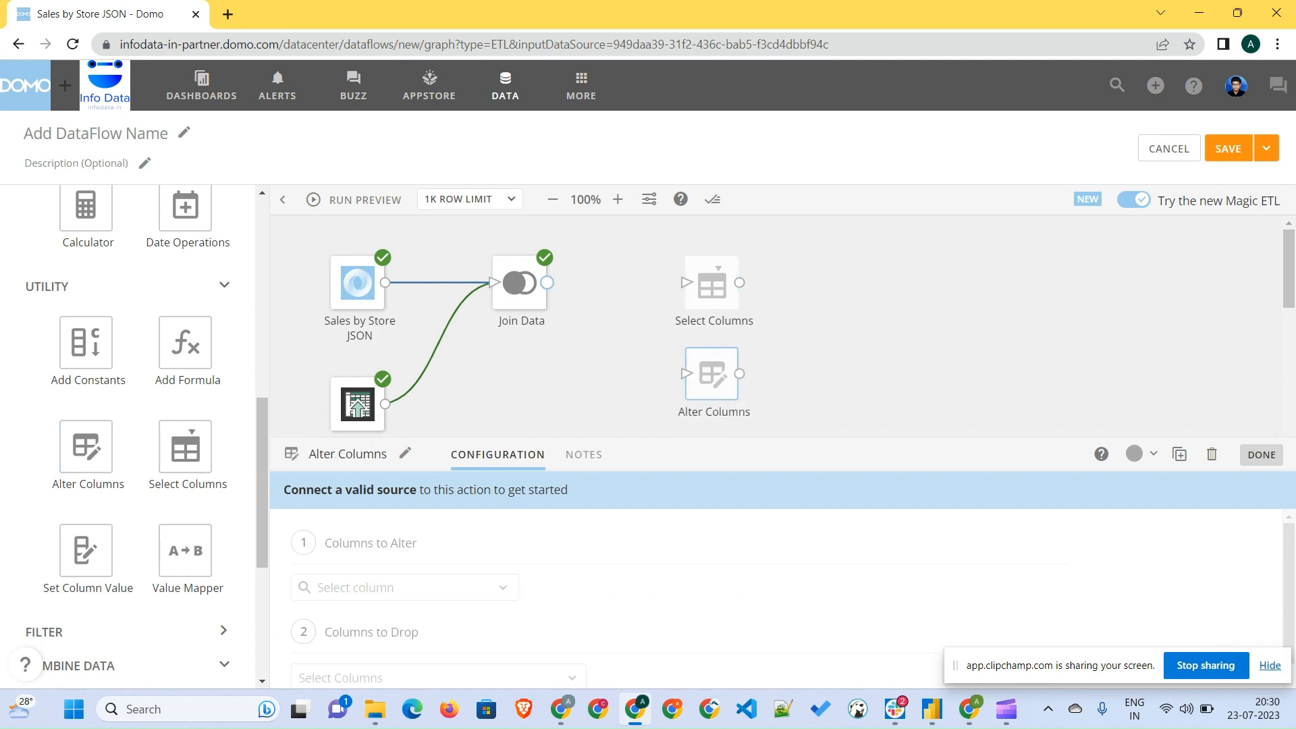
mouse_move(546, 282)
mouse_down()
mouse_move(686, 283)
mouse_move(684, 374)
mouse_up()
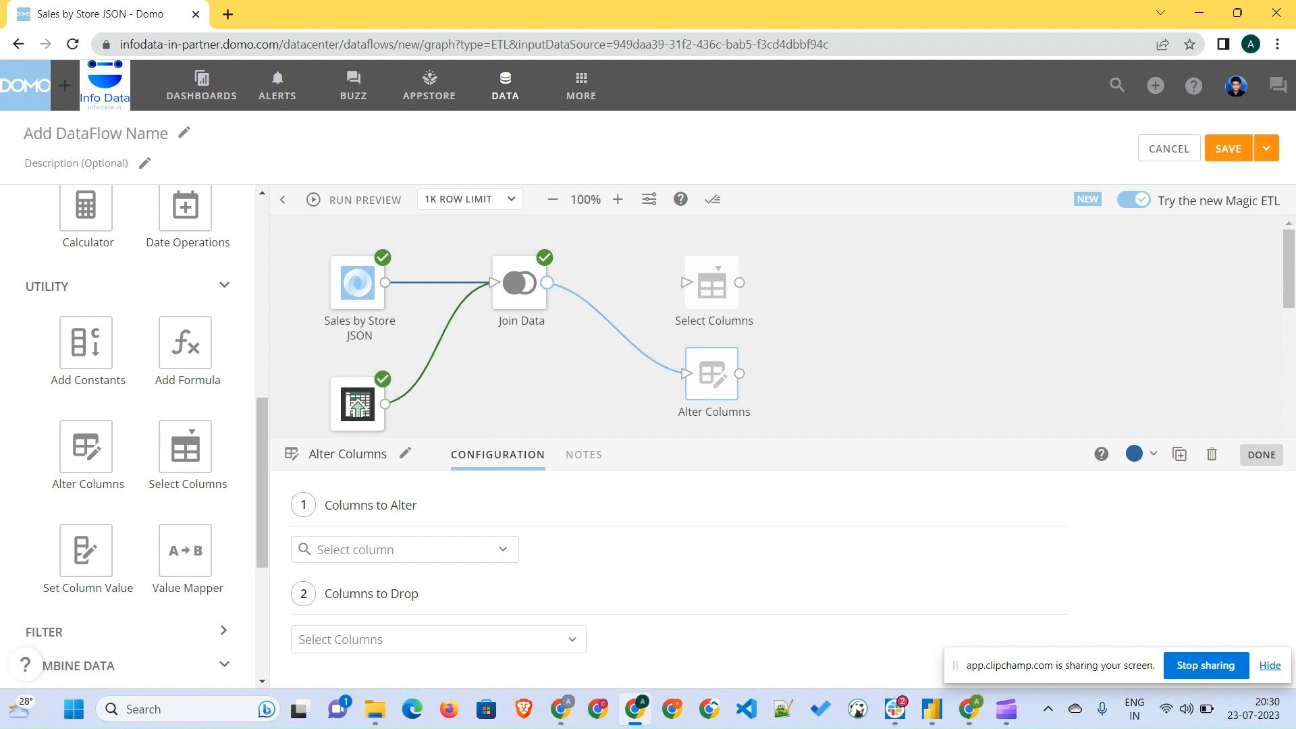
drag(547, 282, 687, 282)
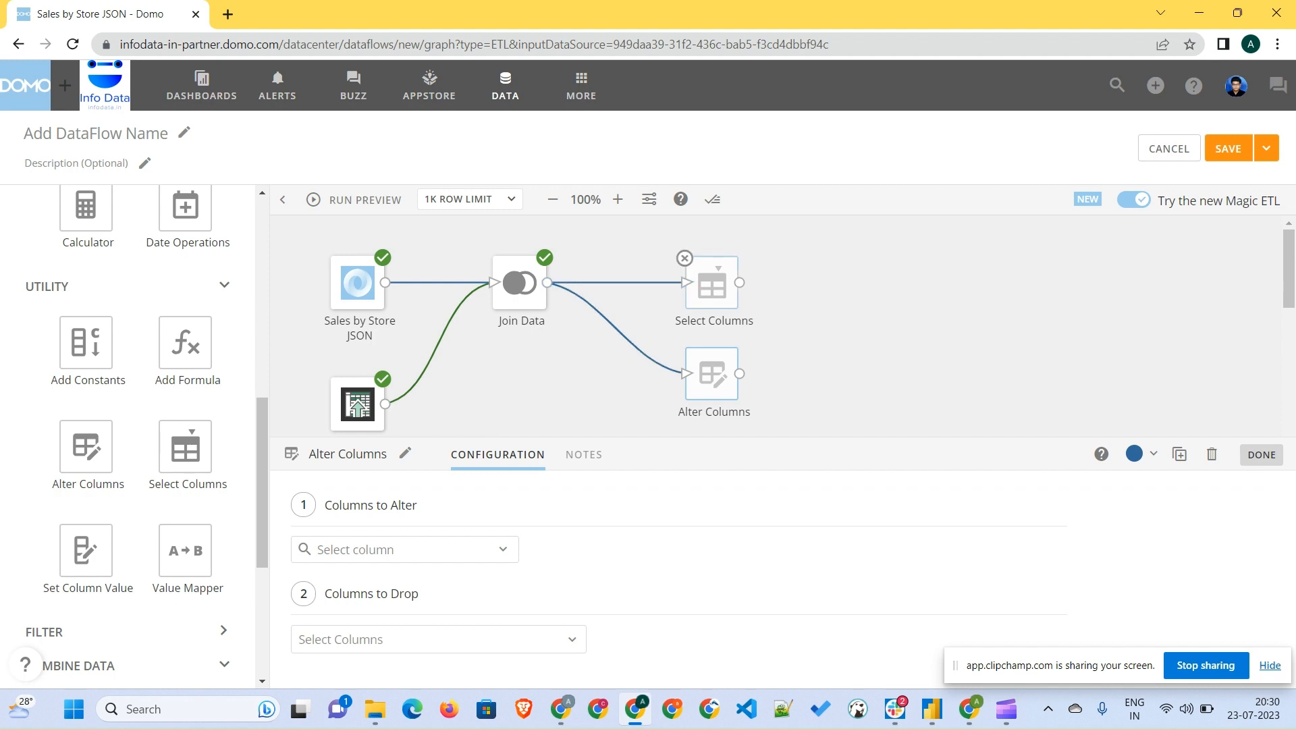
- In Select Columns, add all columns and rename transaction_id to Transaction Id
click(712, 283)
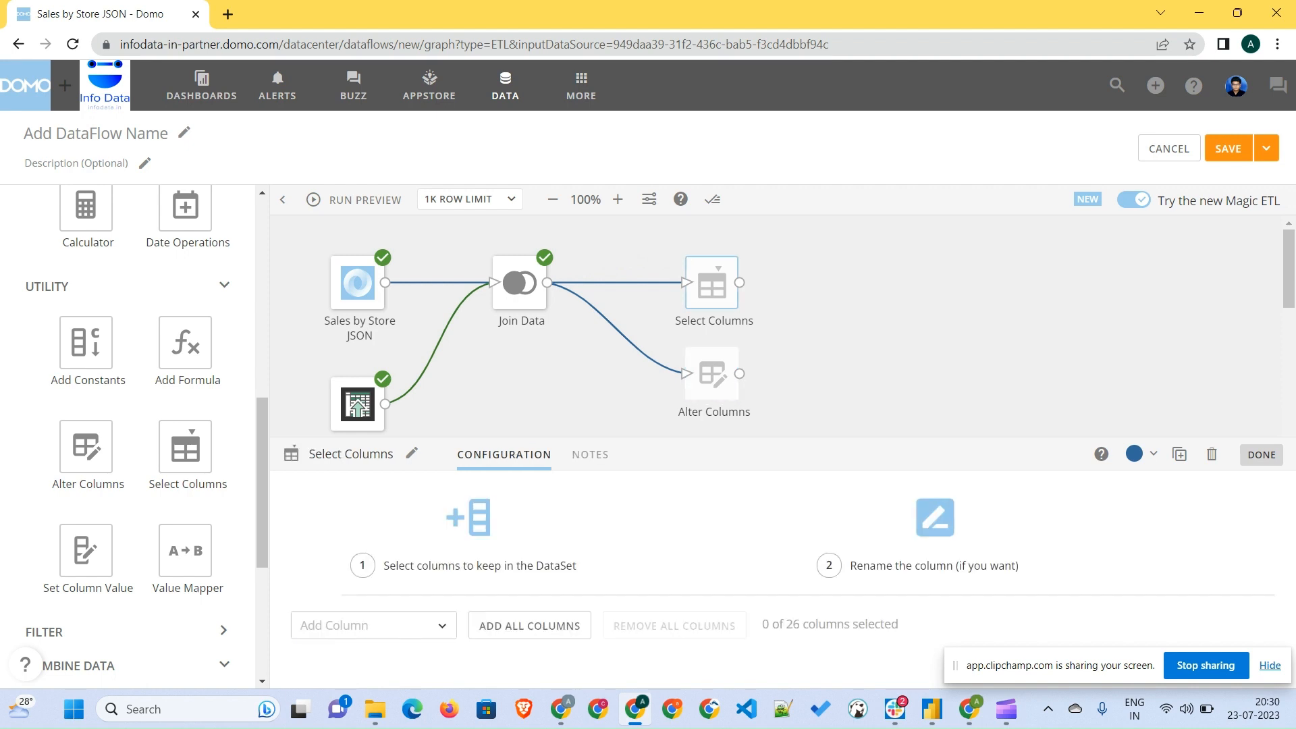
click(530, 625)
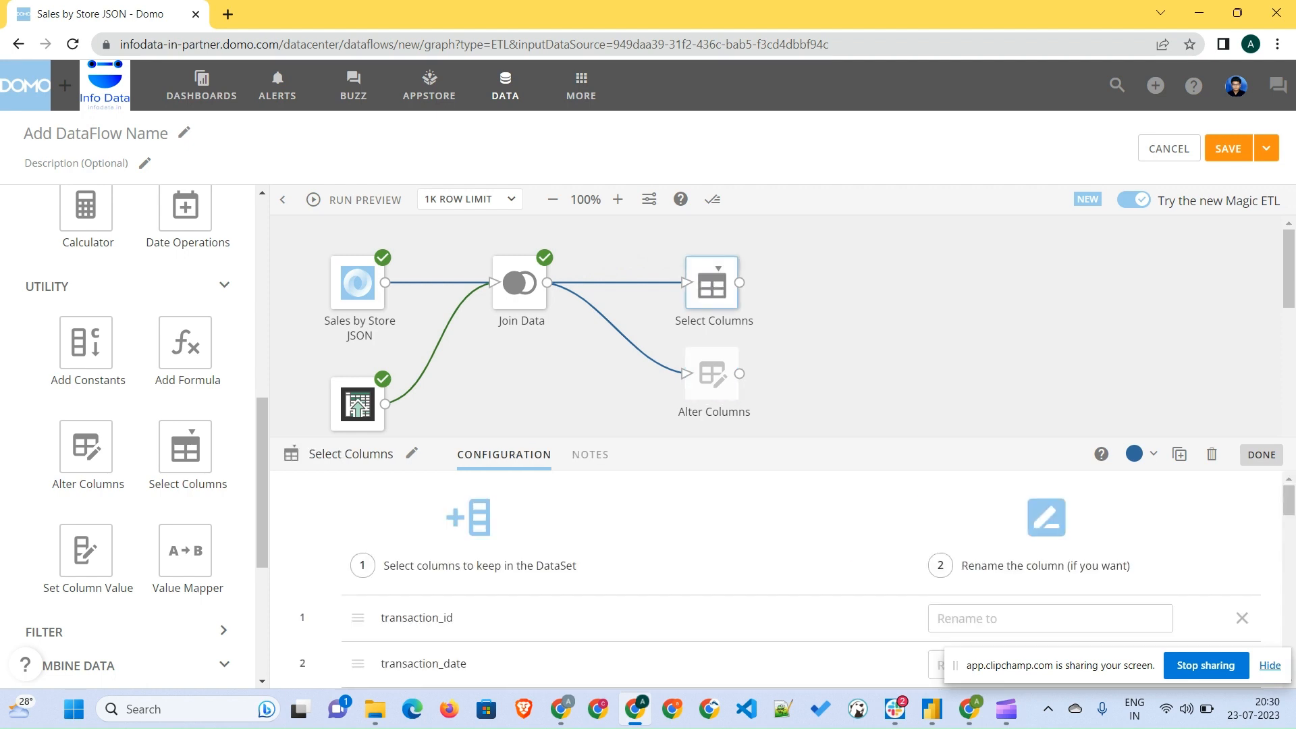
click(1050, 618)
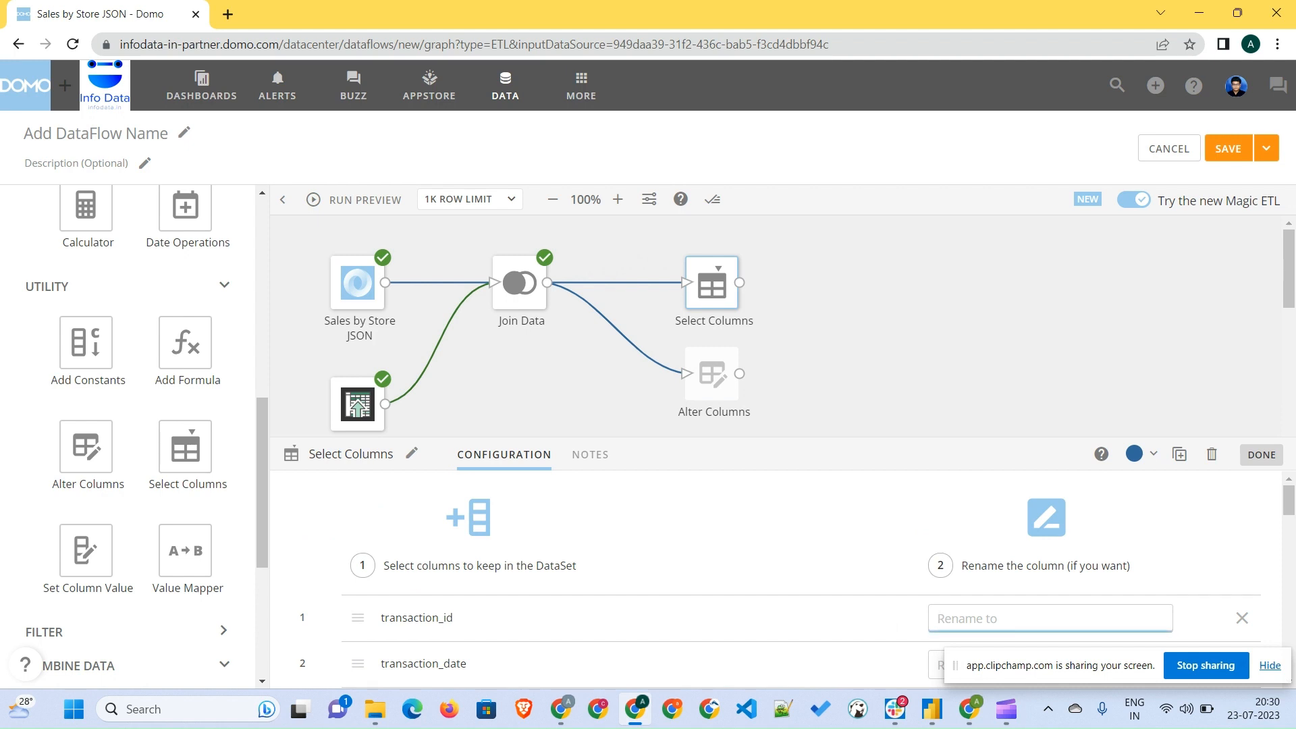
text(Transaction Id)
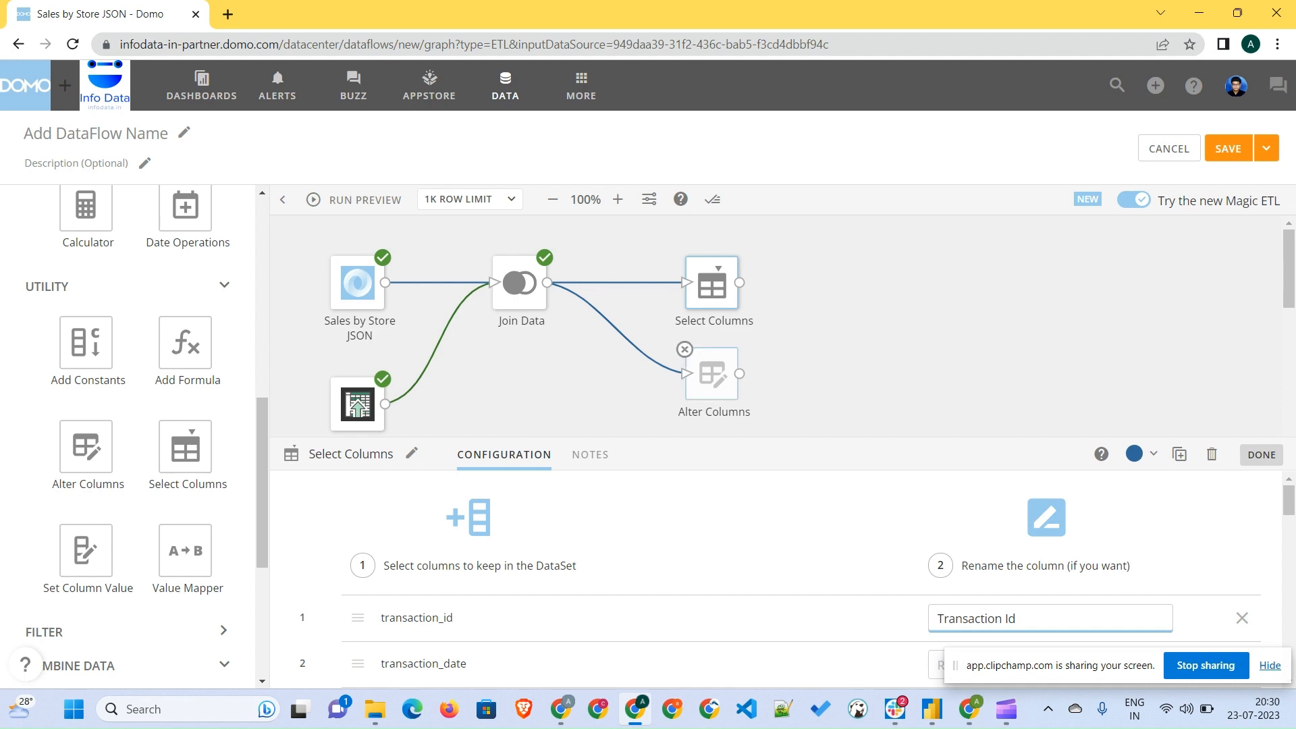
- In Alter Columns, rename transaction_id to Transaction Id and cast it to Text
click(712, 374)
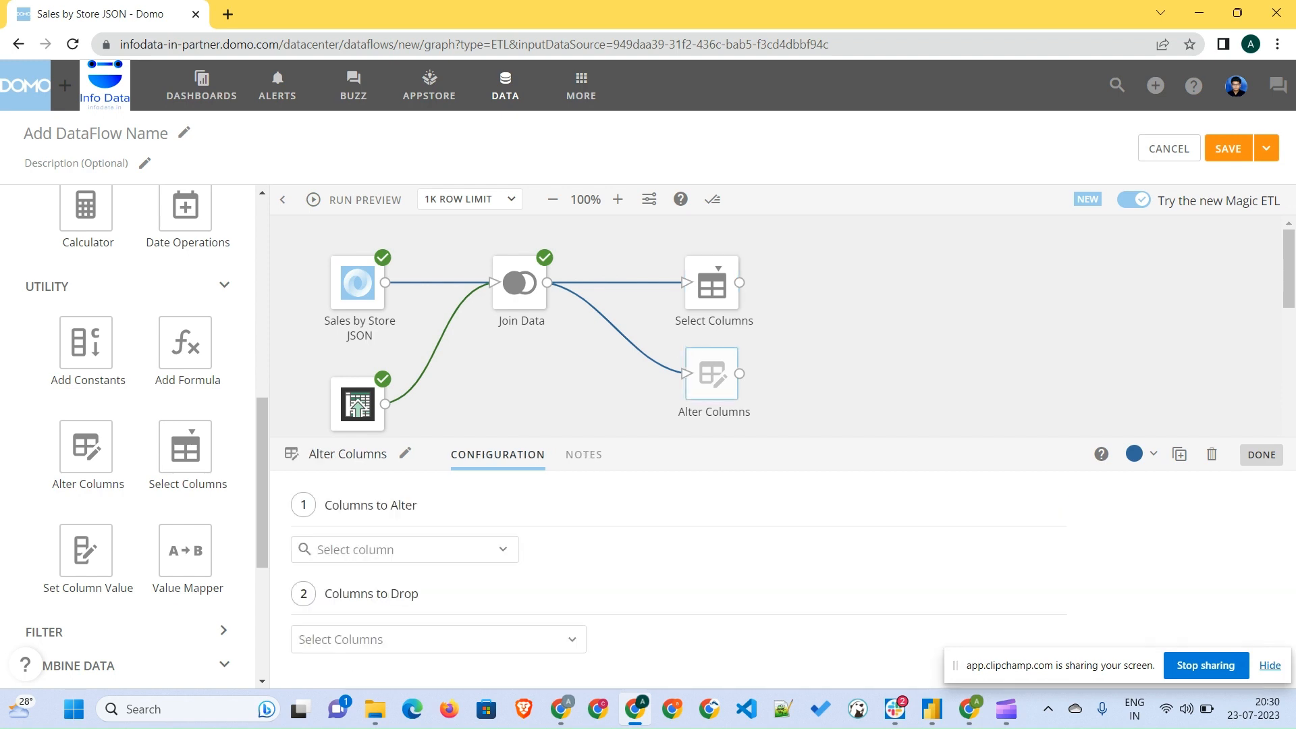
click(405, 549)
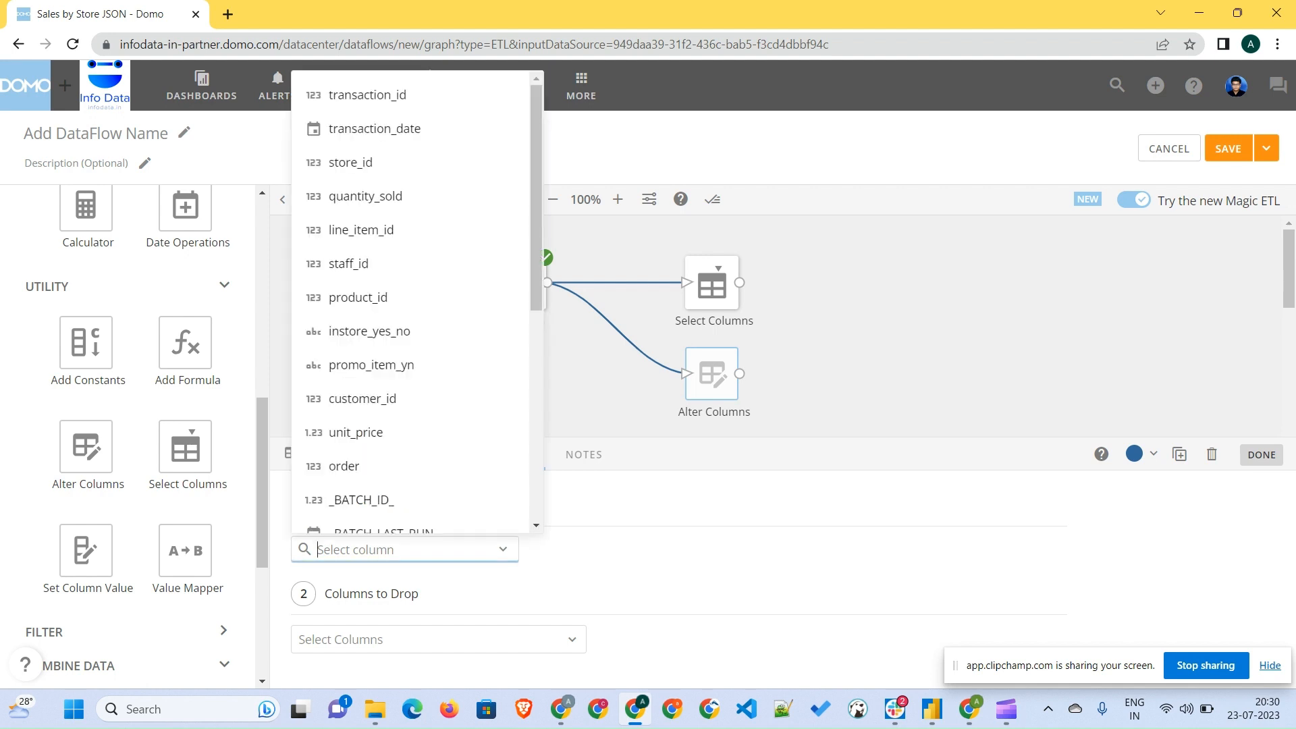
text(Tra)
key(Down)
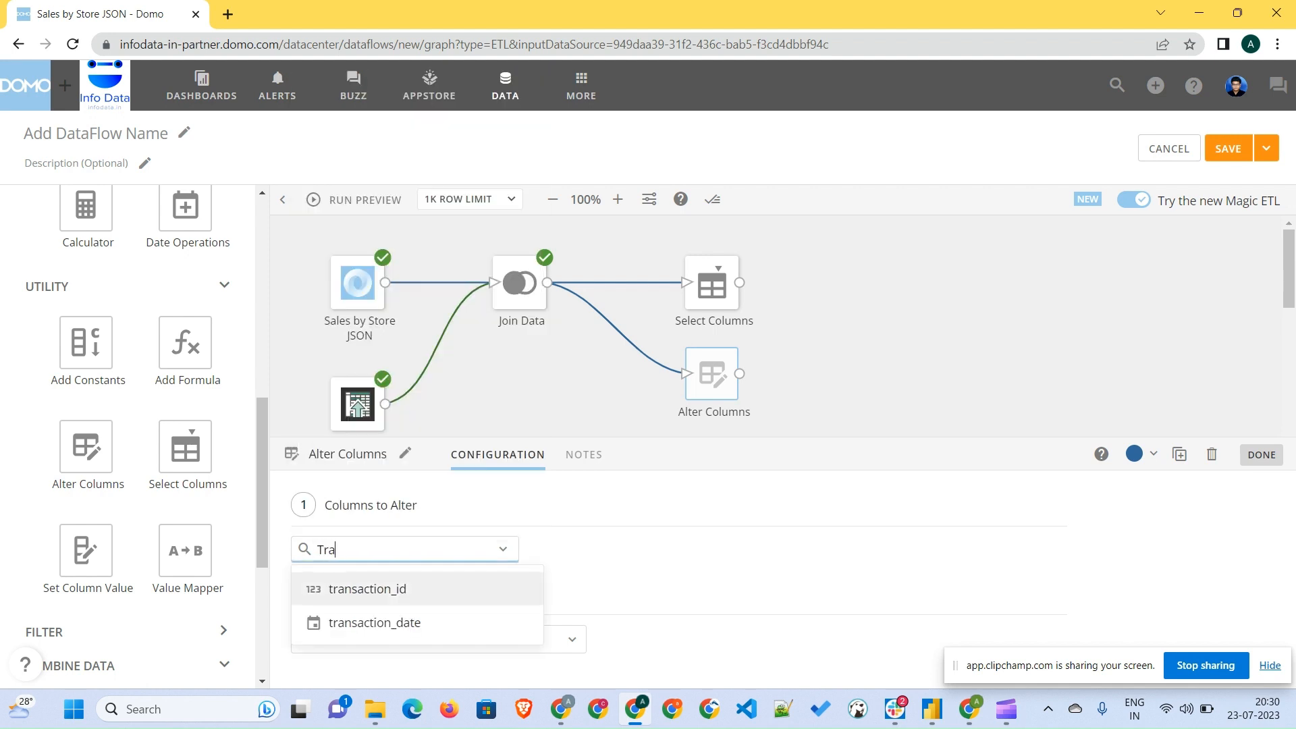
key(Return)
click(647, 596)
text(T)
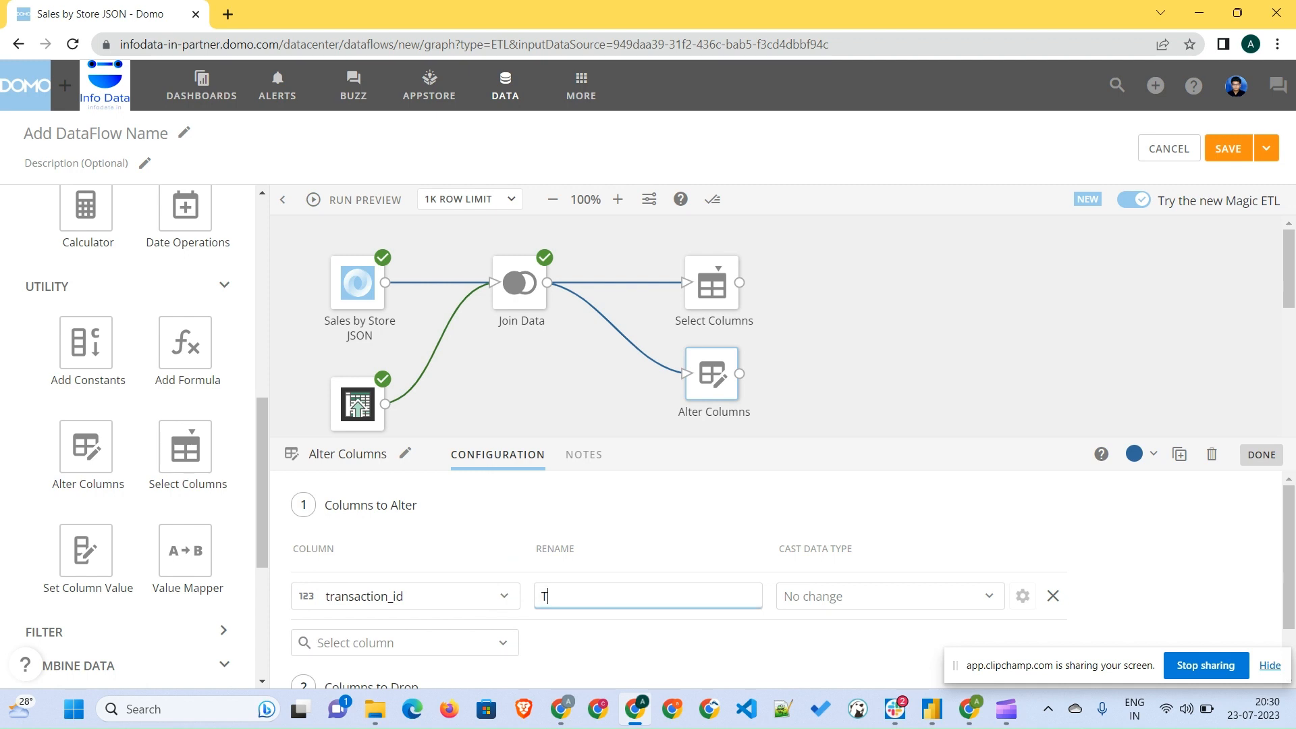
text(ransaction Id)
key(Tab)
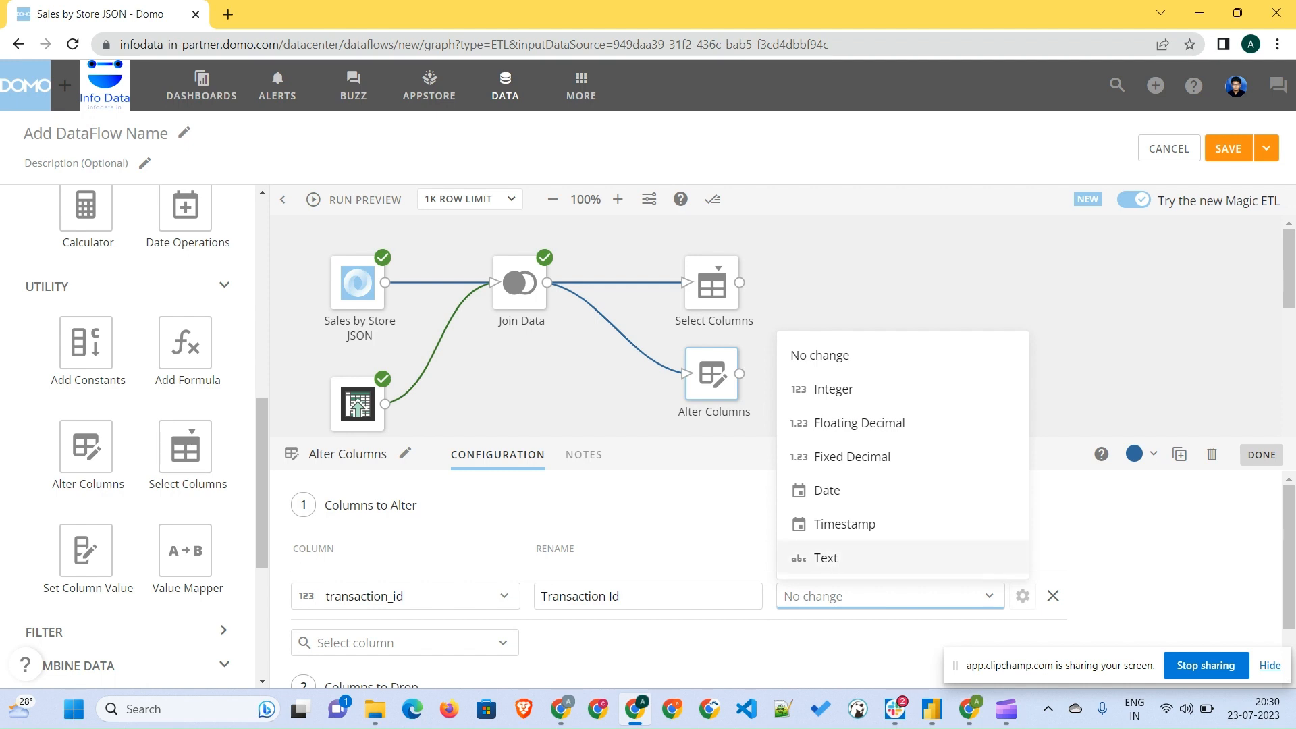
click(826, 558)
- Set Alter Columns to drop the _BATCH_LAST_RUN_ and _BATCH_ID_ columns
scroll(783, 580, down, 1)
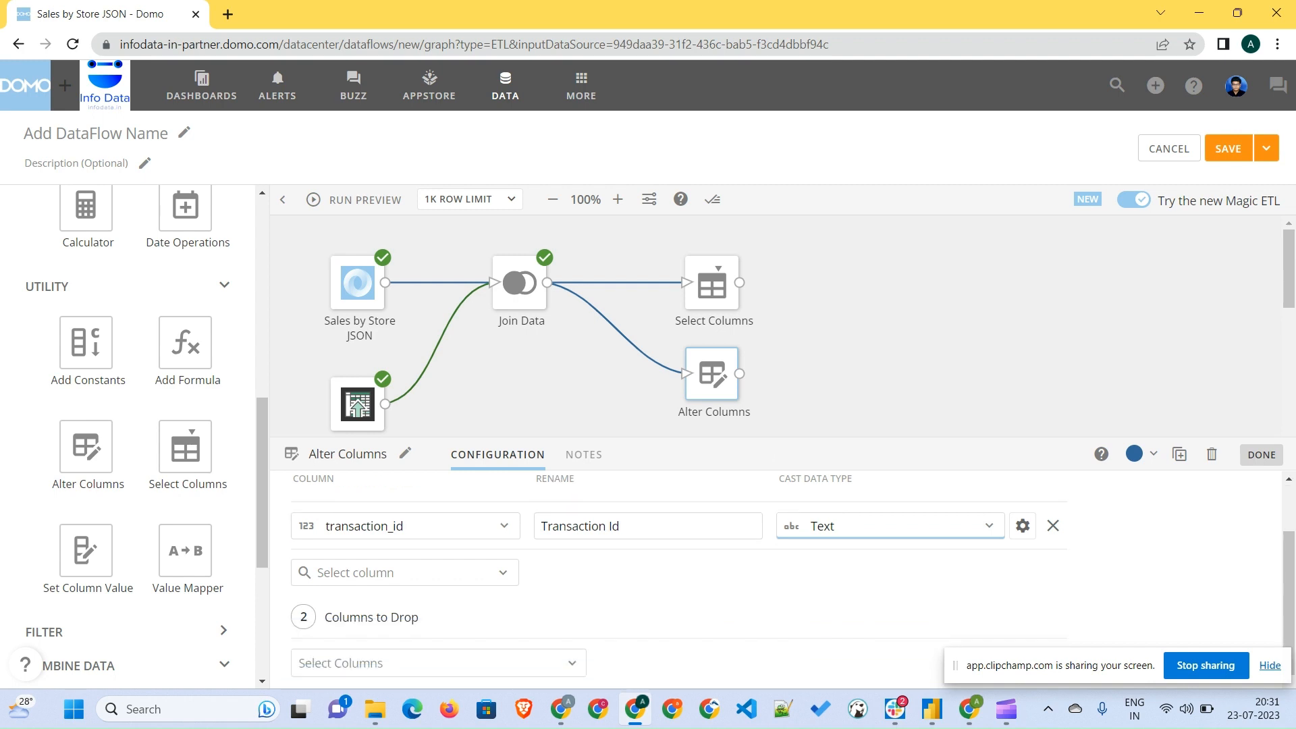
click(432, 663)
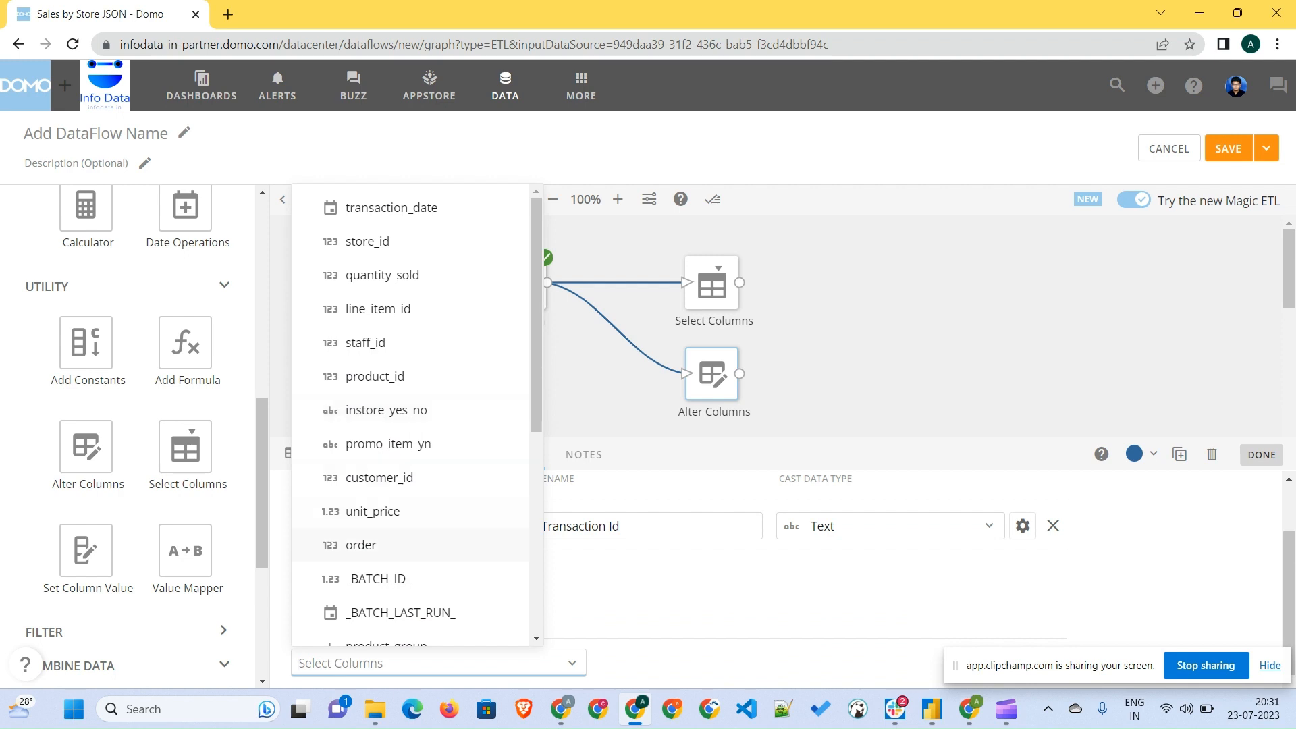
click(400, 612)
scroll(405, 432, down, 2)
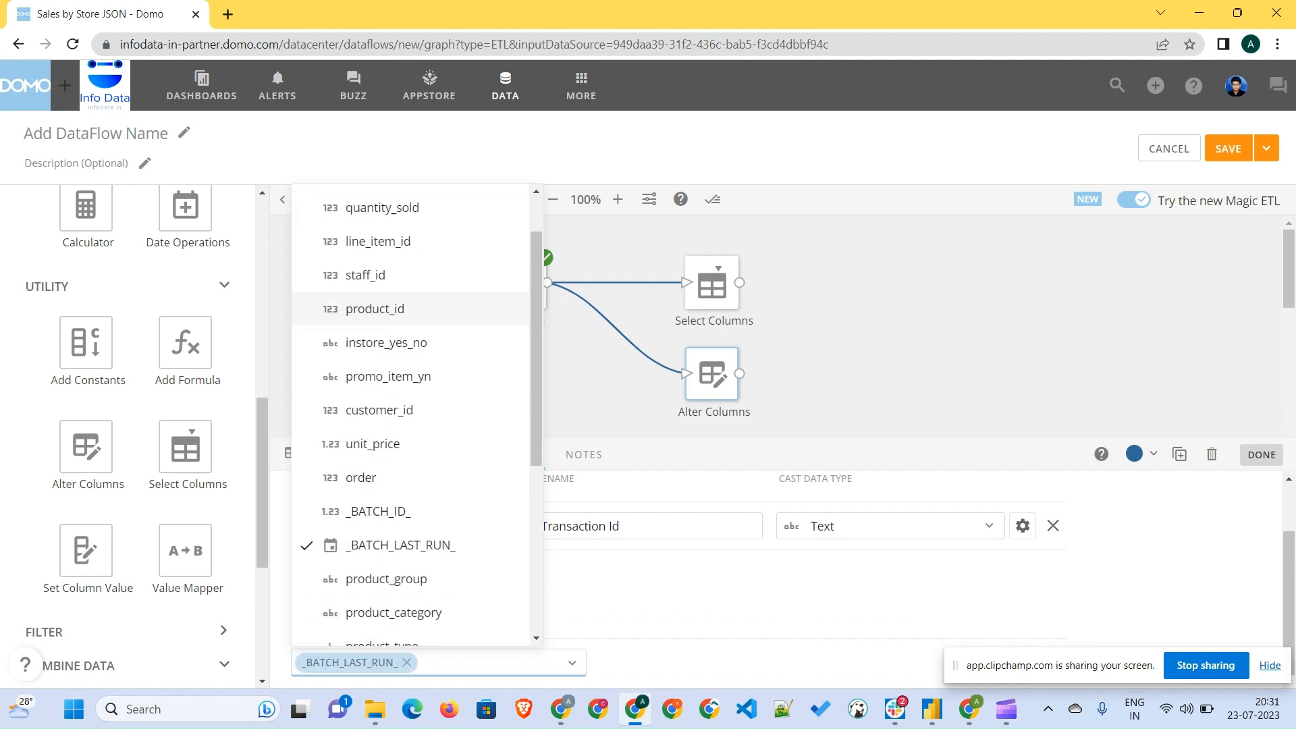
click(378, 410)
scroll(405, 316, down, 3)
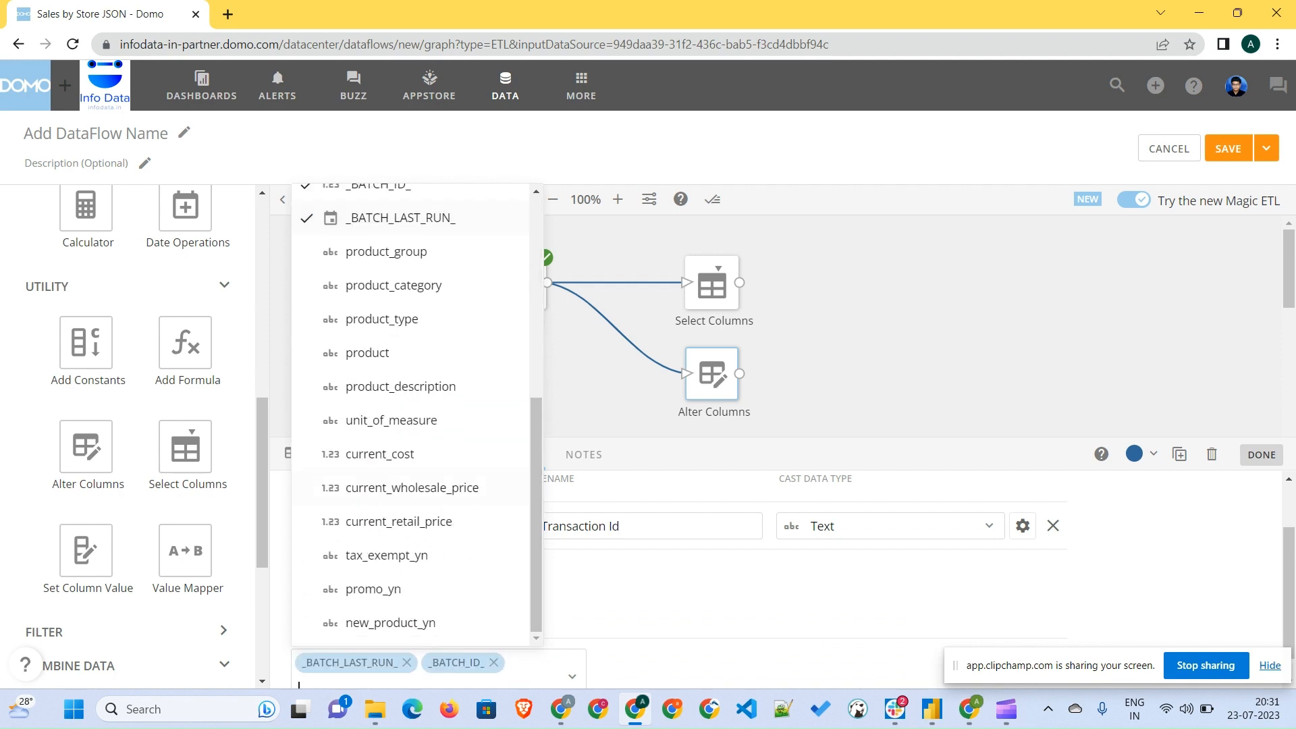
click(675, 594)
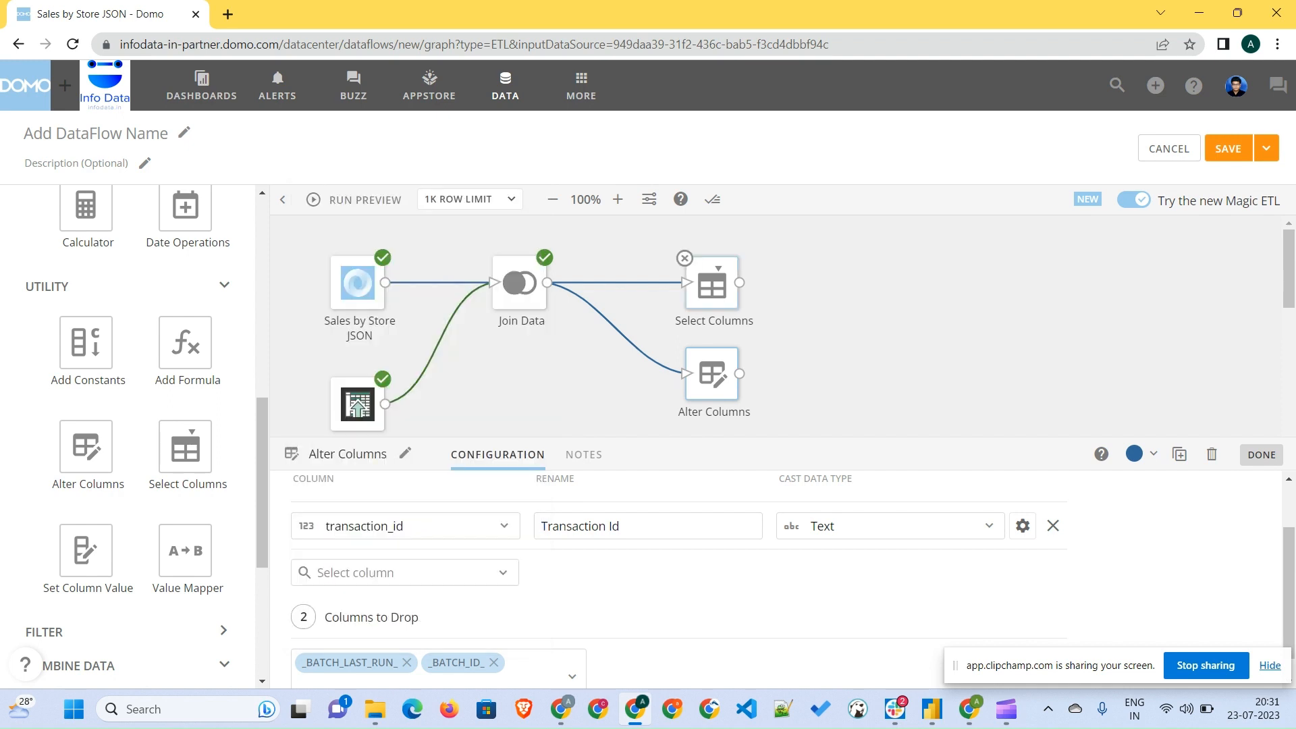
- Remove the _BATCH_ID_ and _BATCH_LAST_RUN_ columns from the Select Columns list and close the tile
click(712, 285)
scroll(777, 581, down, 5)
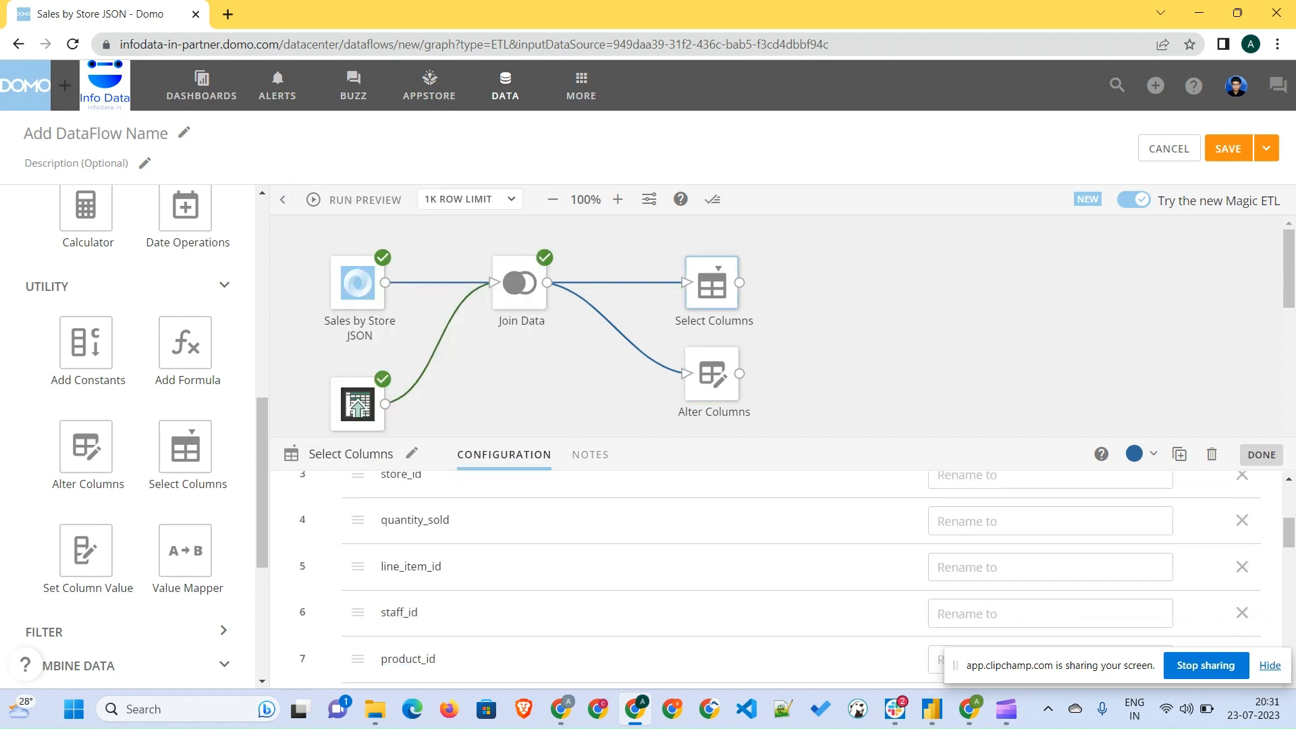
scroll(776, 581, down, 2)
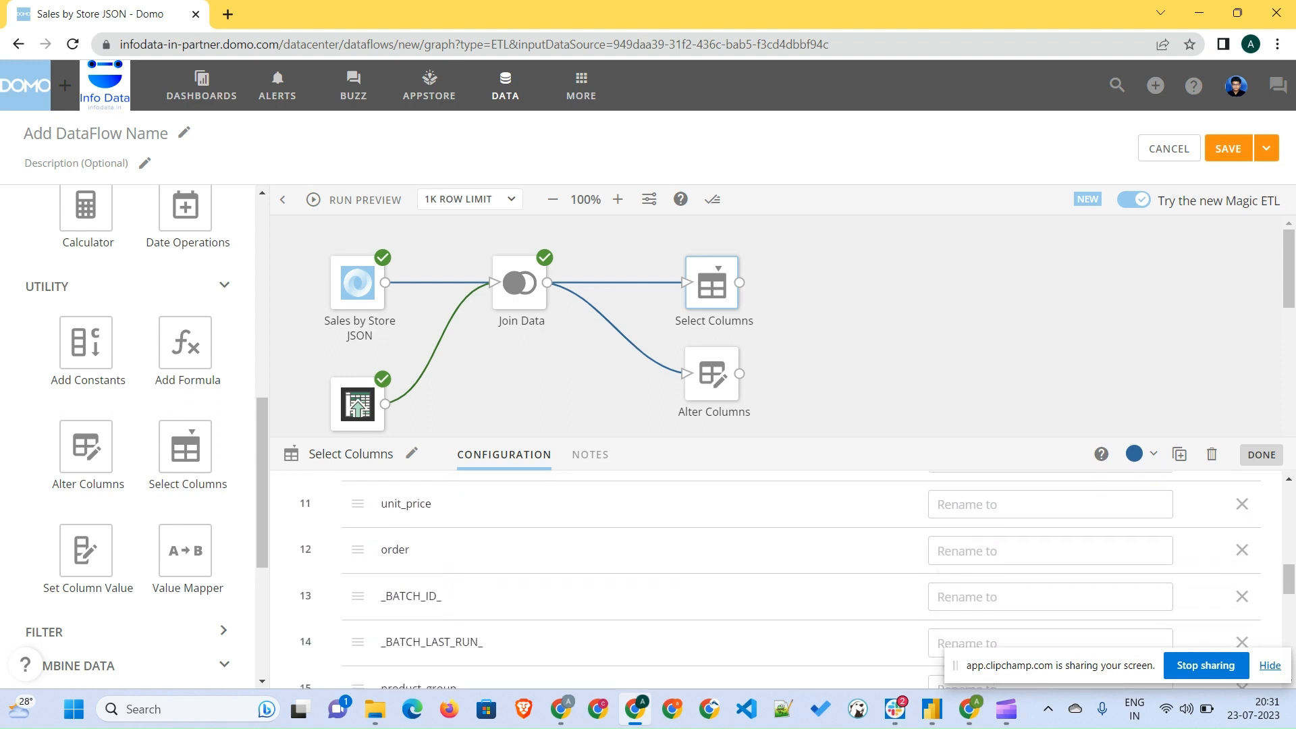
click(1241, 597)
click(1242, 597)
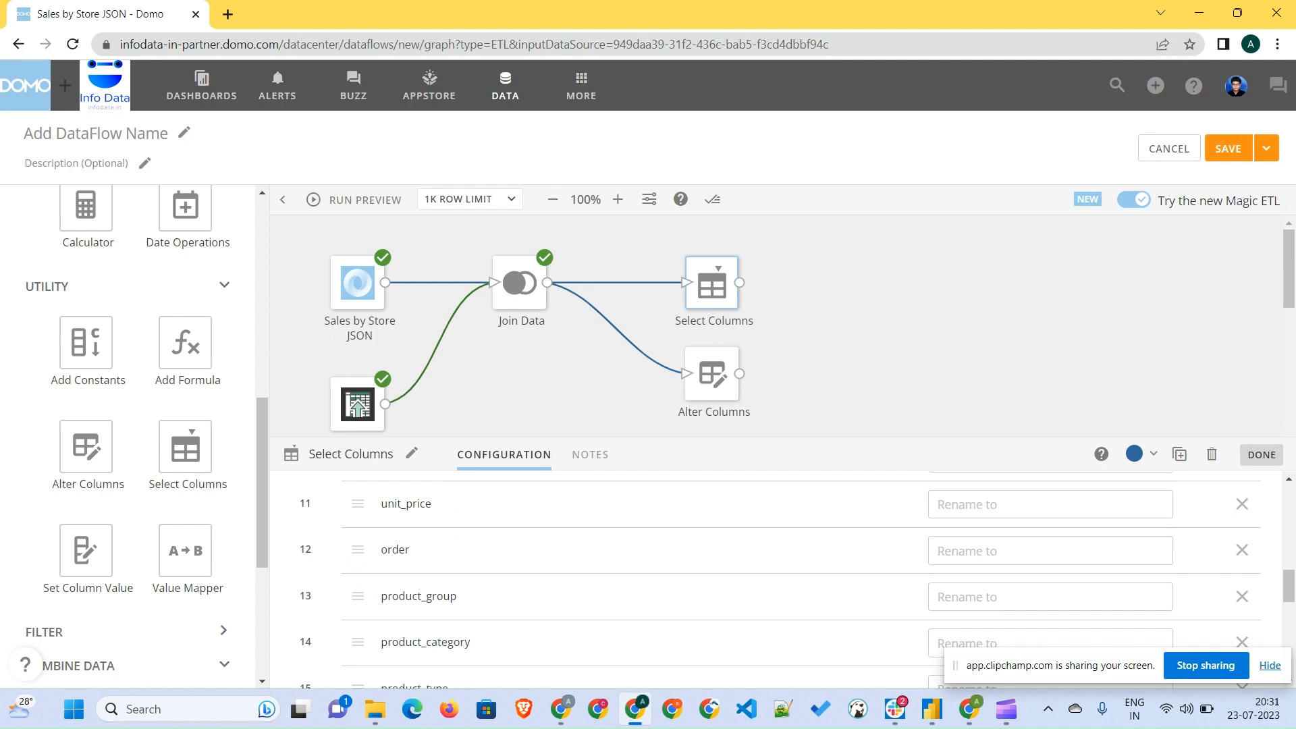
click(1261, 455)
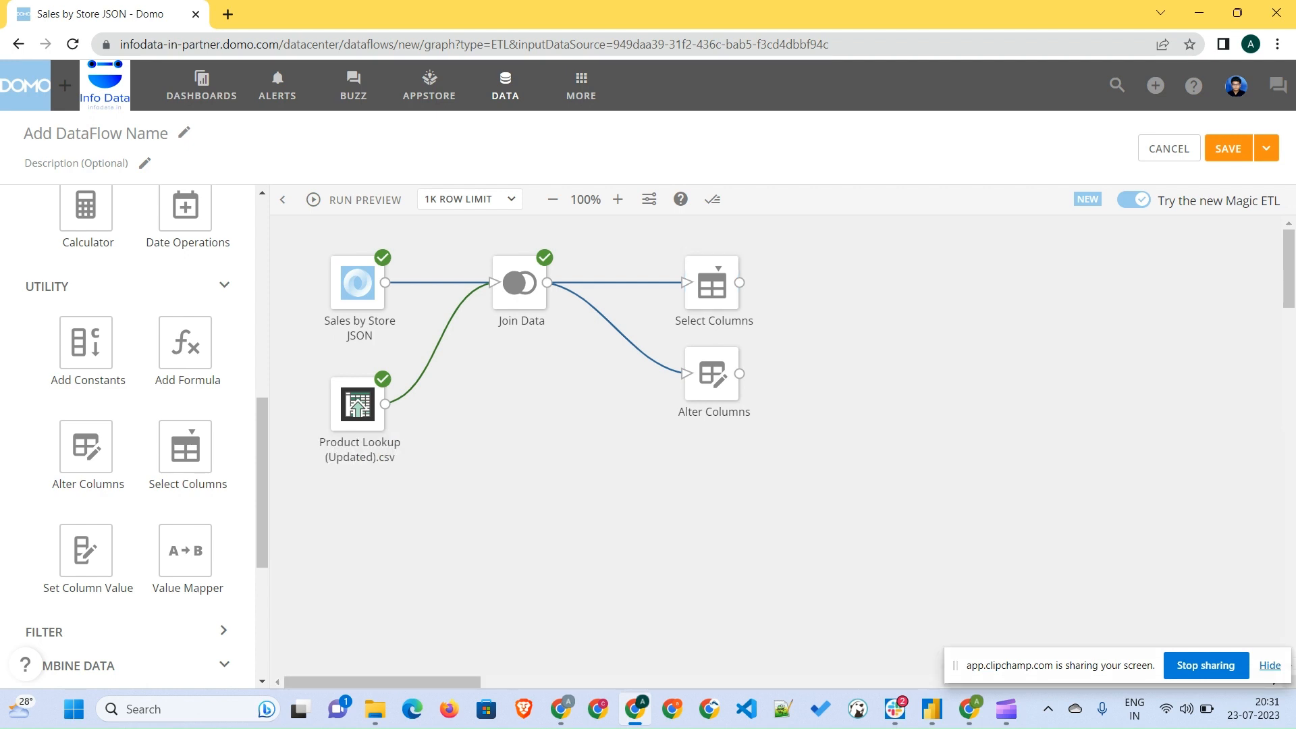
- Delete the Select Columns tile so only Alter Columns follows the join
click(712, 373)
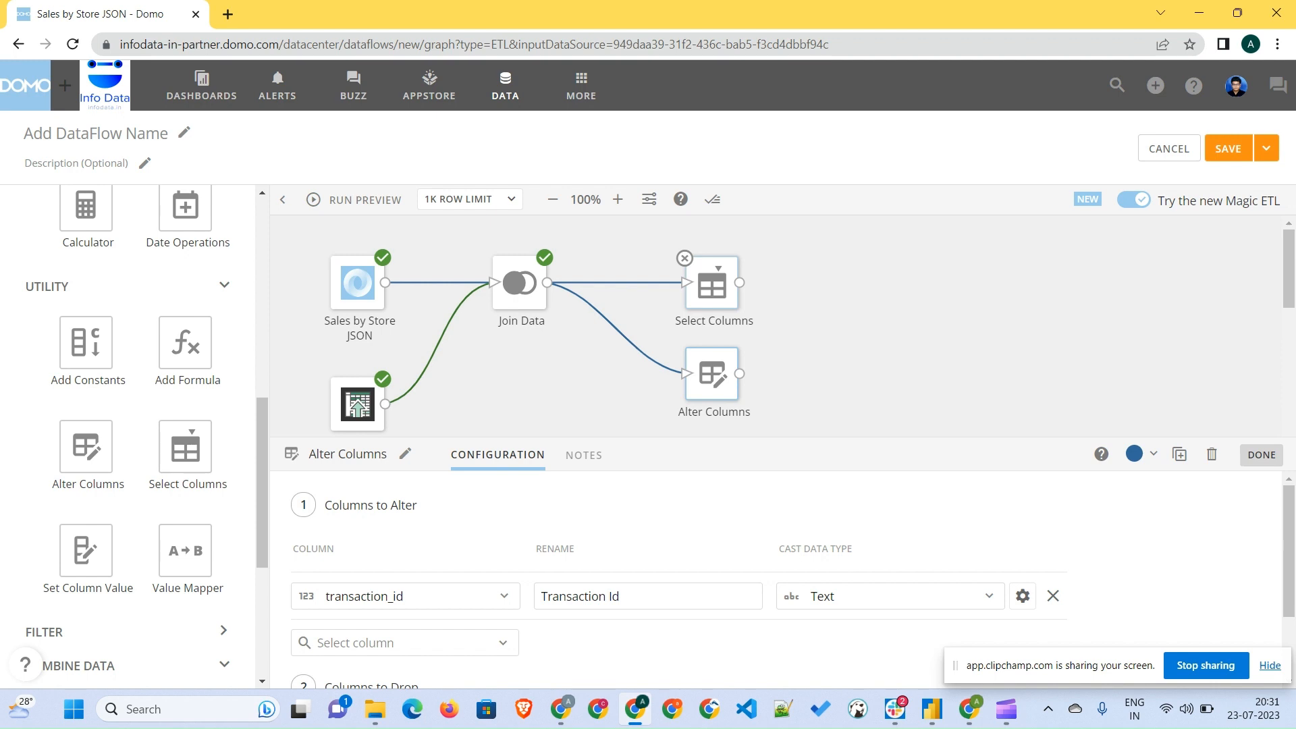
click(684, 258)
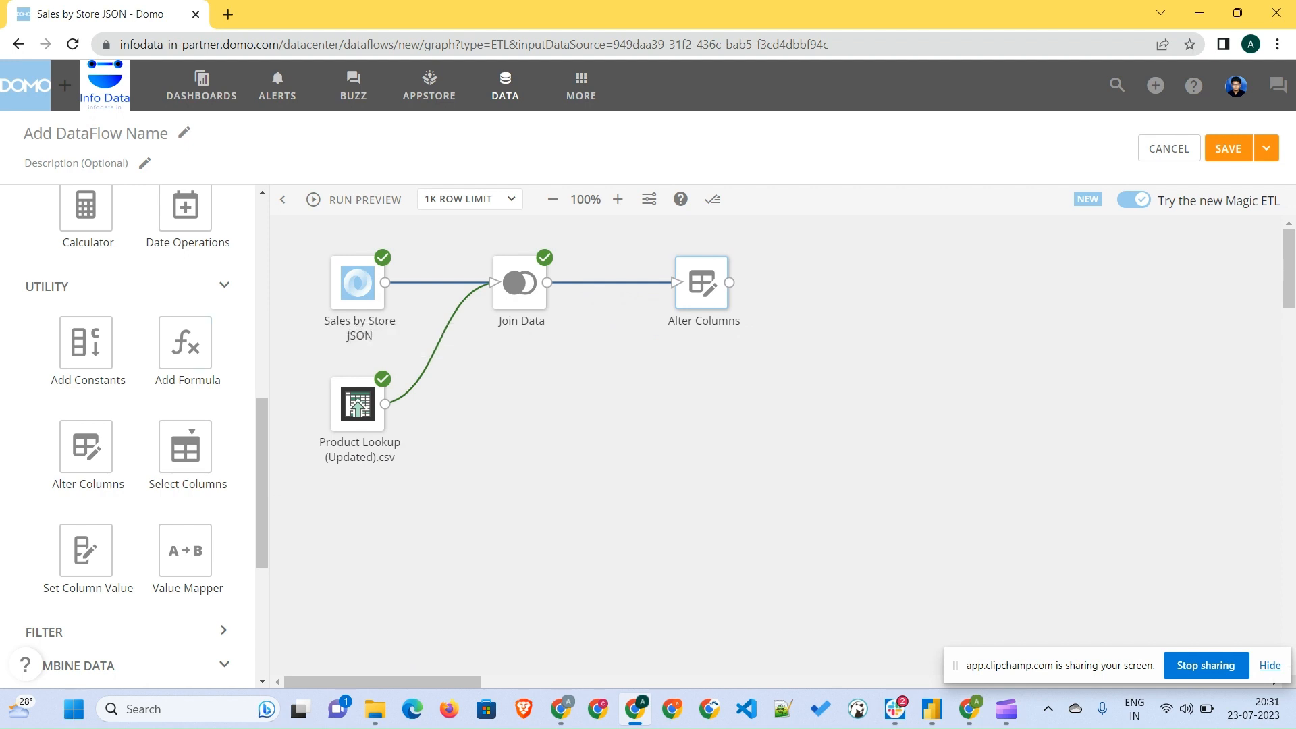
- Add an Add Formula tile after Alter Columns and name its output column Total Sales
drag(186, 342, 825, 283)
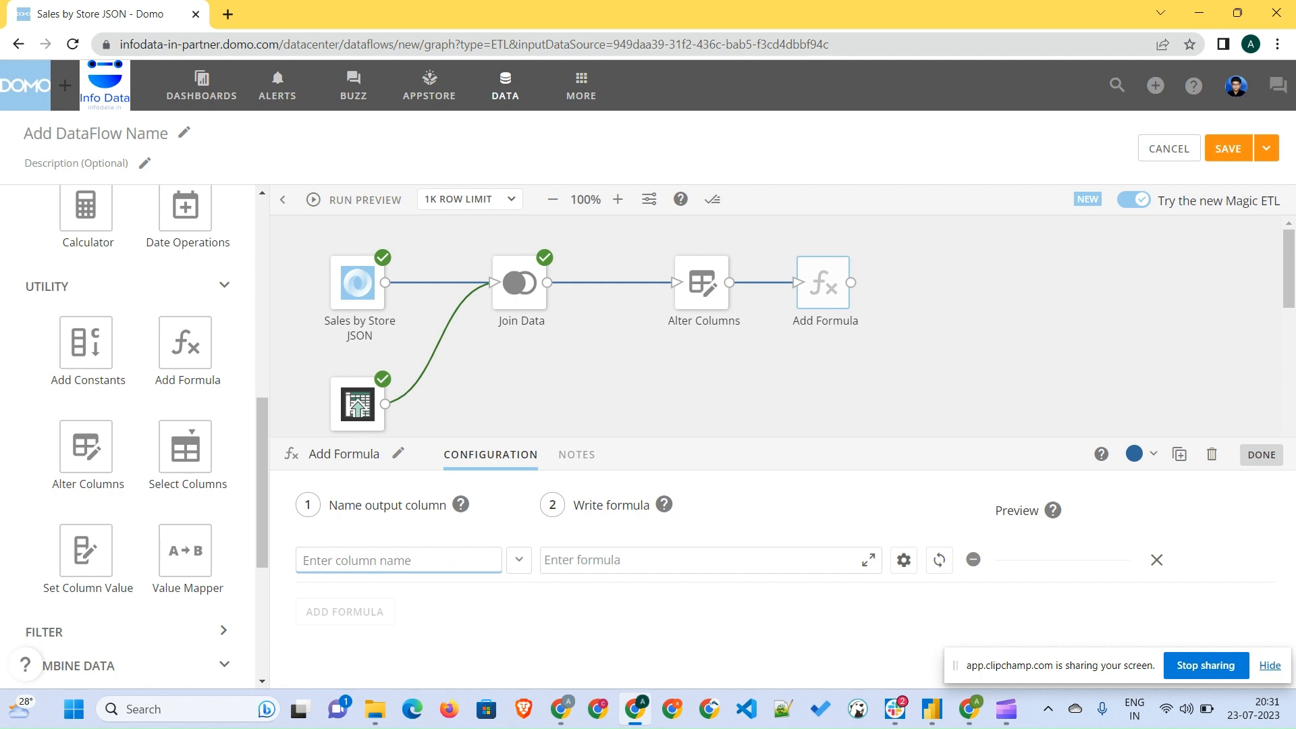
text(Totals Sales)
key(BackSpace)
key(BackSpace)
key(BackSpace)
key(BackSpace)
key(BackSpace)
key(BackSpace)
key(BackSpace)
text(Sales)
click(574, 560)
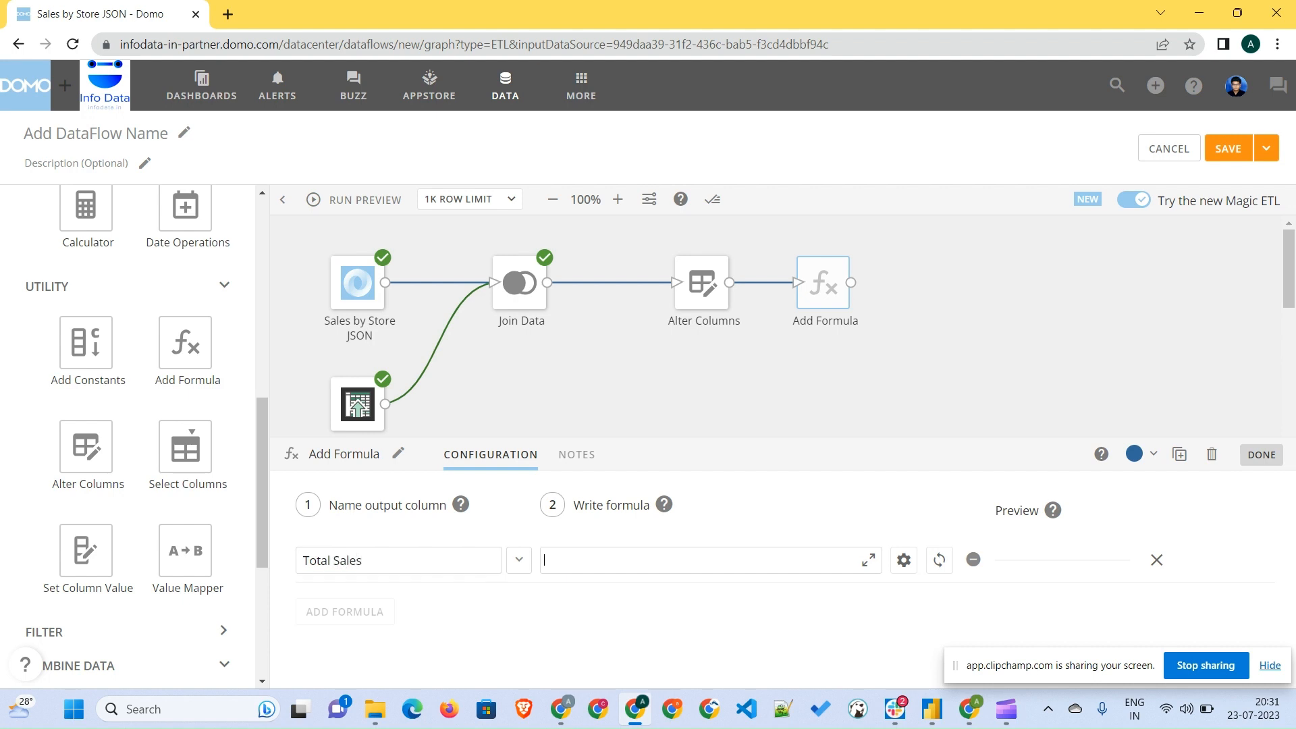
- Enter the formula `quantity_sold` * `unit_price` for Total Sales and preview its result
text(quan)
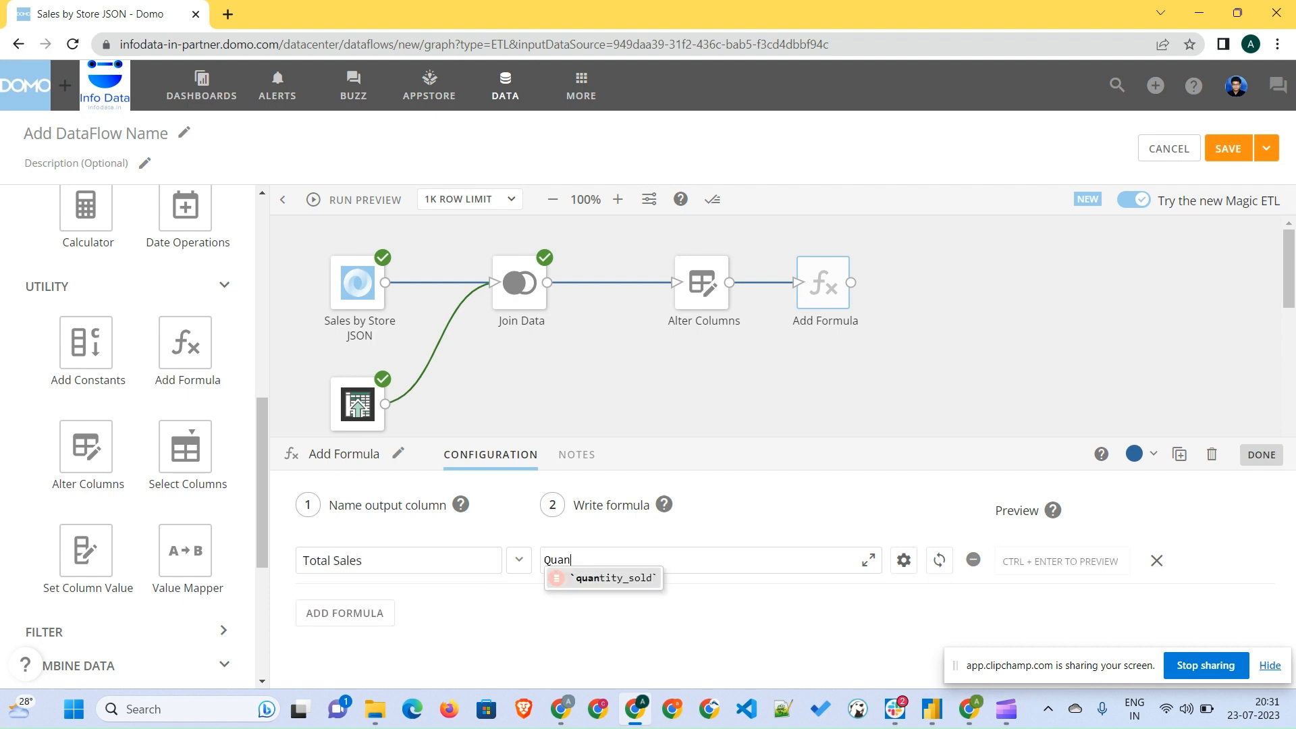
key(Return)
text(* uni)
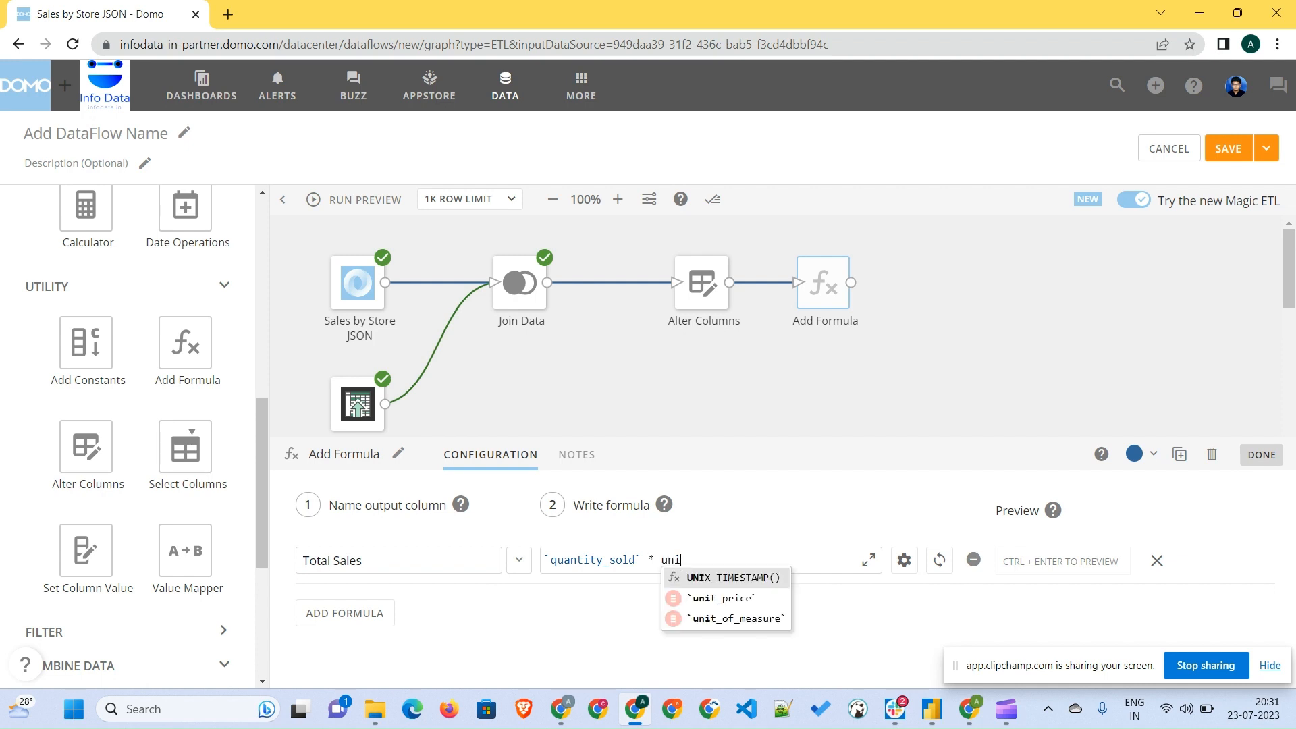
key(Down)
key(Return)
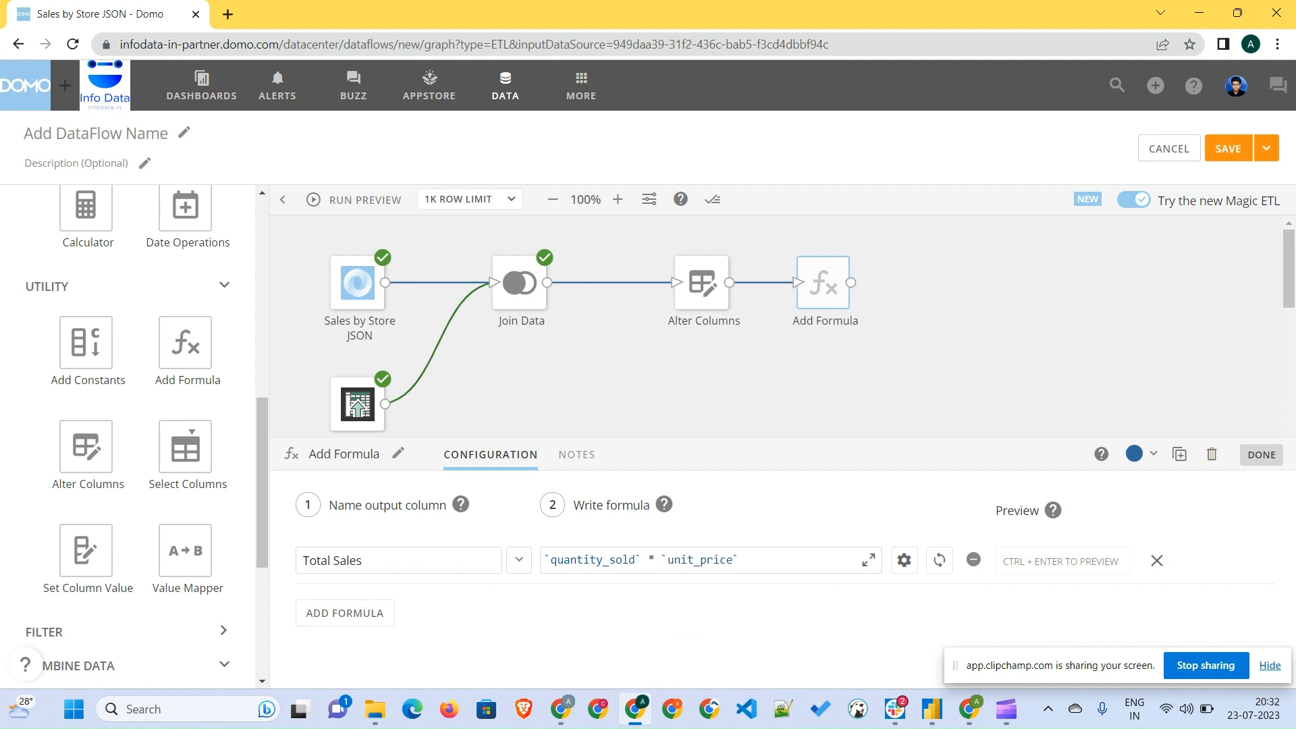
click(940, 560)
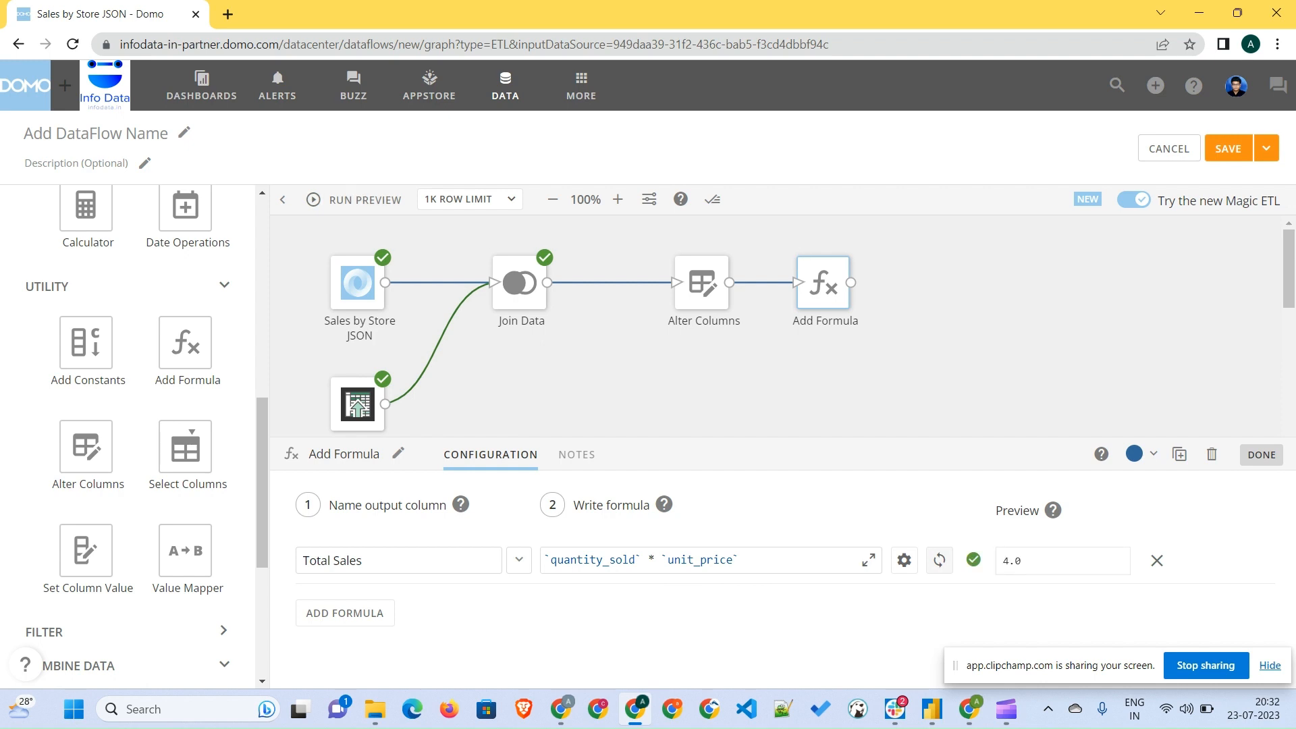
- Run the preview and inspect the Add Formula output, including the Total Sales column
click(364, 199)
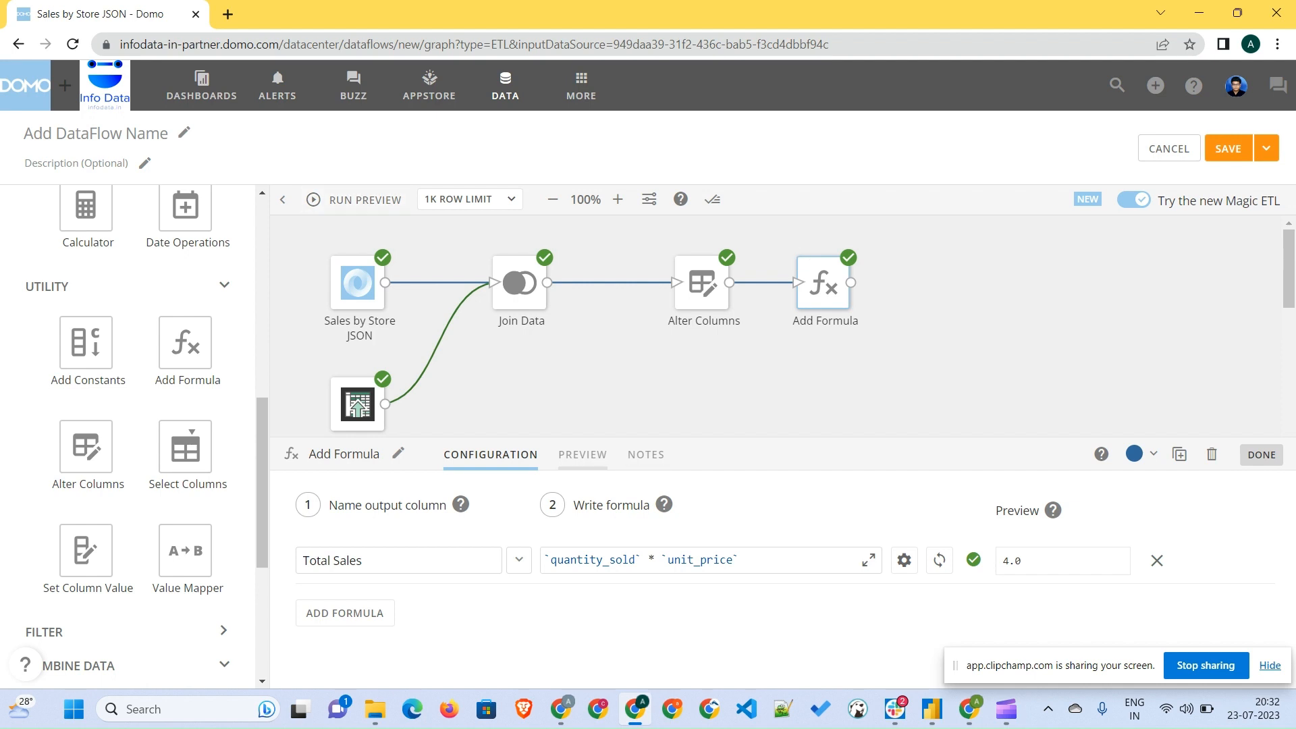
click(583, 455)
scroll(776, 594, right, 10)
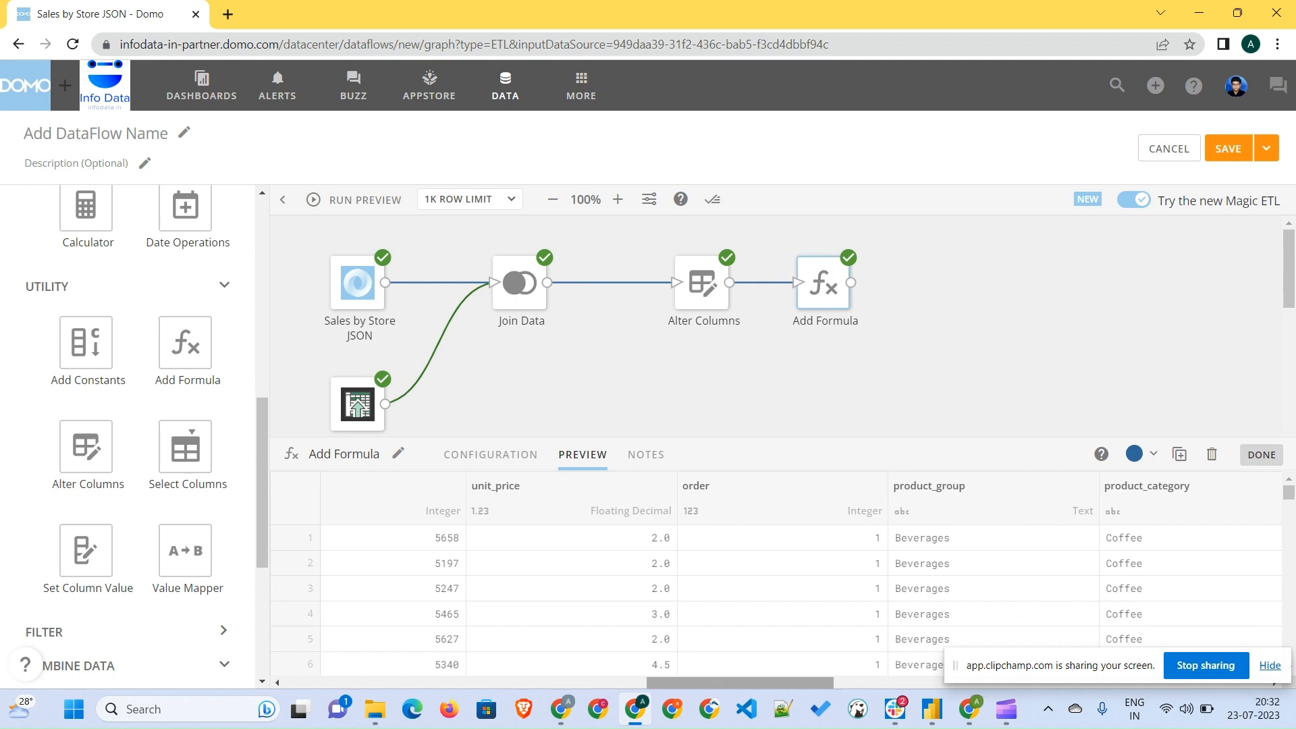
scroll(776, 594, right, 5)
scroll(776, 594, right, 5)
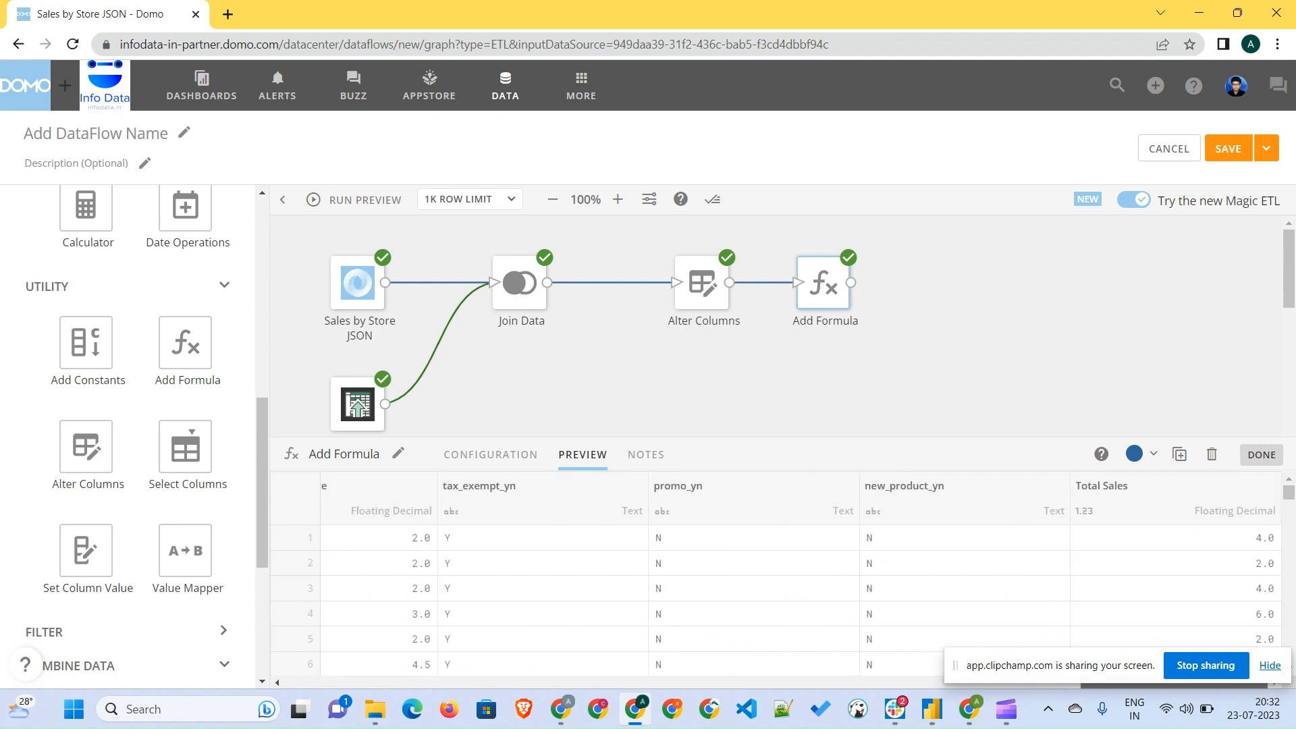
scroll(1175, 564, down, 5)
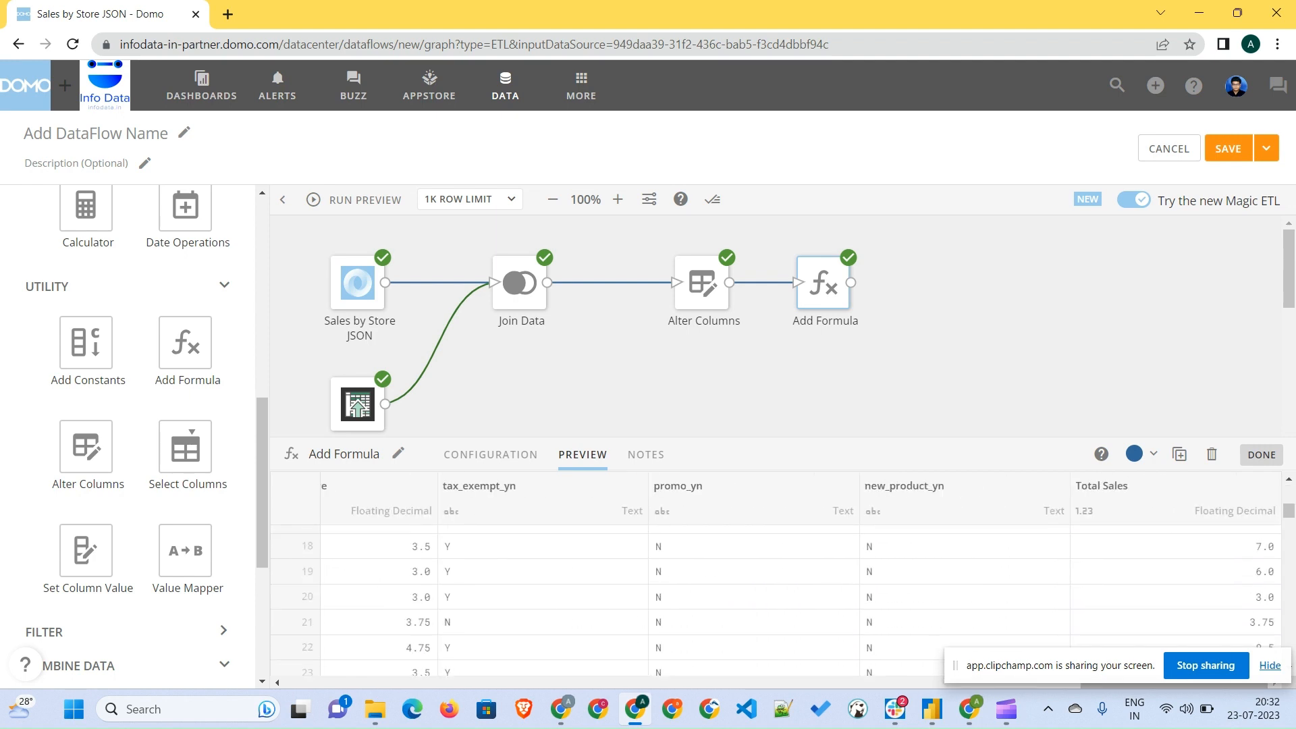
scroll(1176, 564, up, 5)
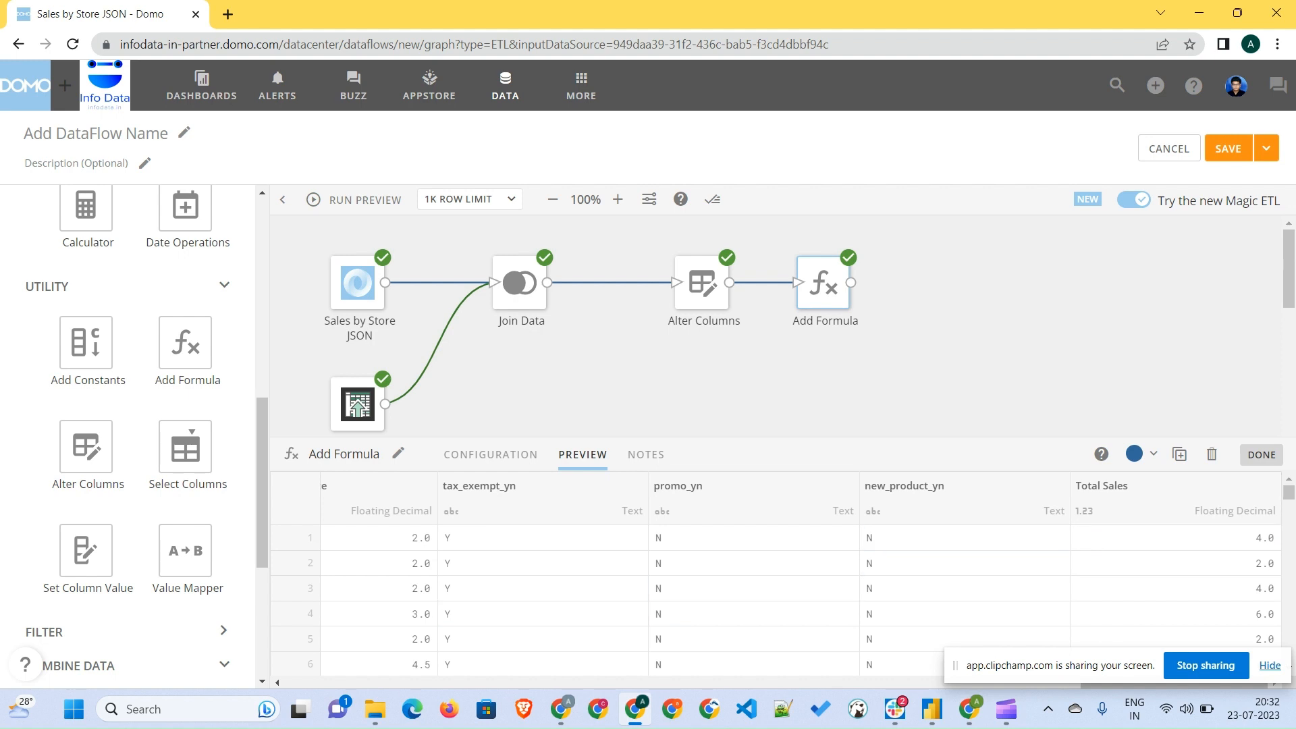
- Add a Select Columns tile after Add Formula, include all columns, and move Total Sales to the top
drag(185, 446, 926, 283)
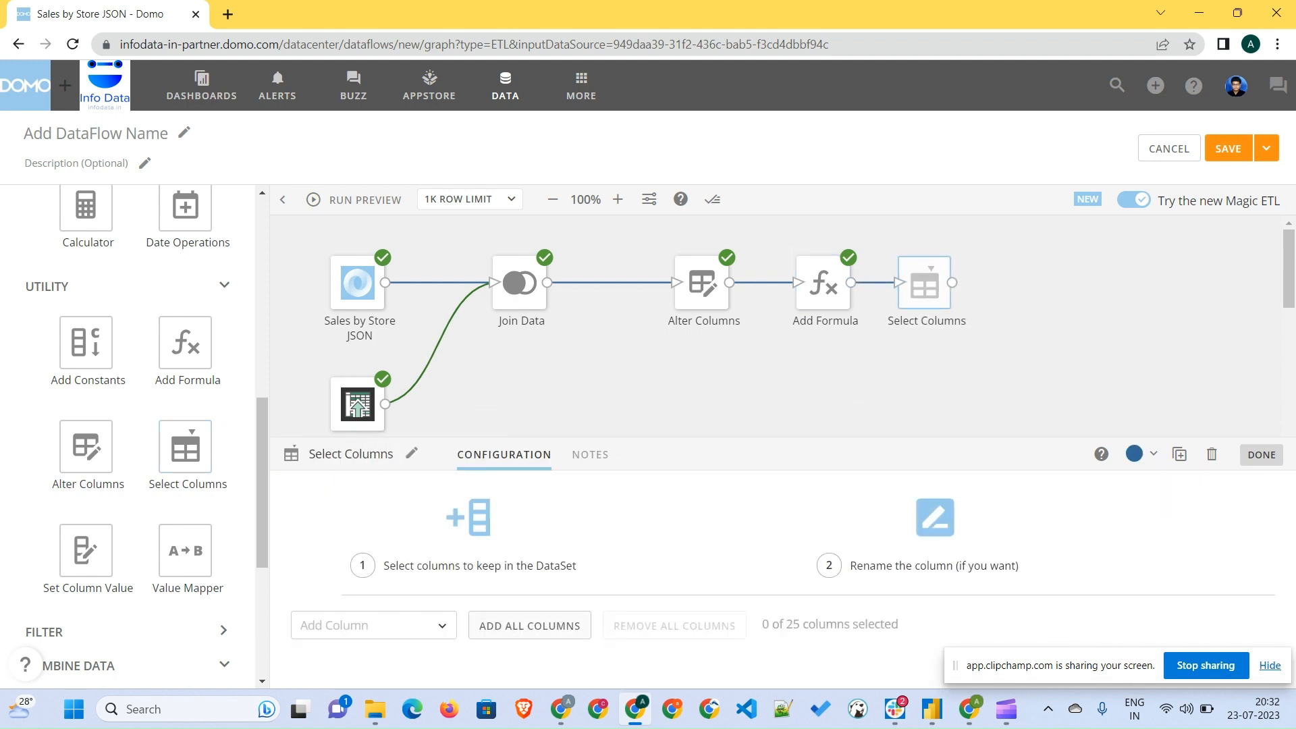
click(530, 624)
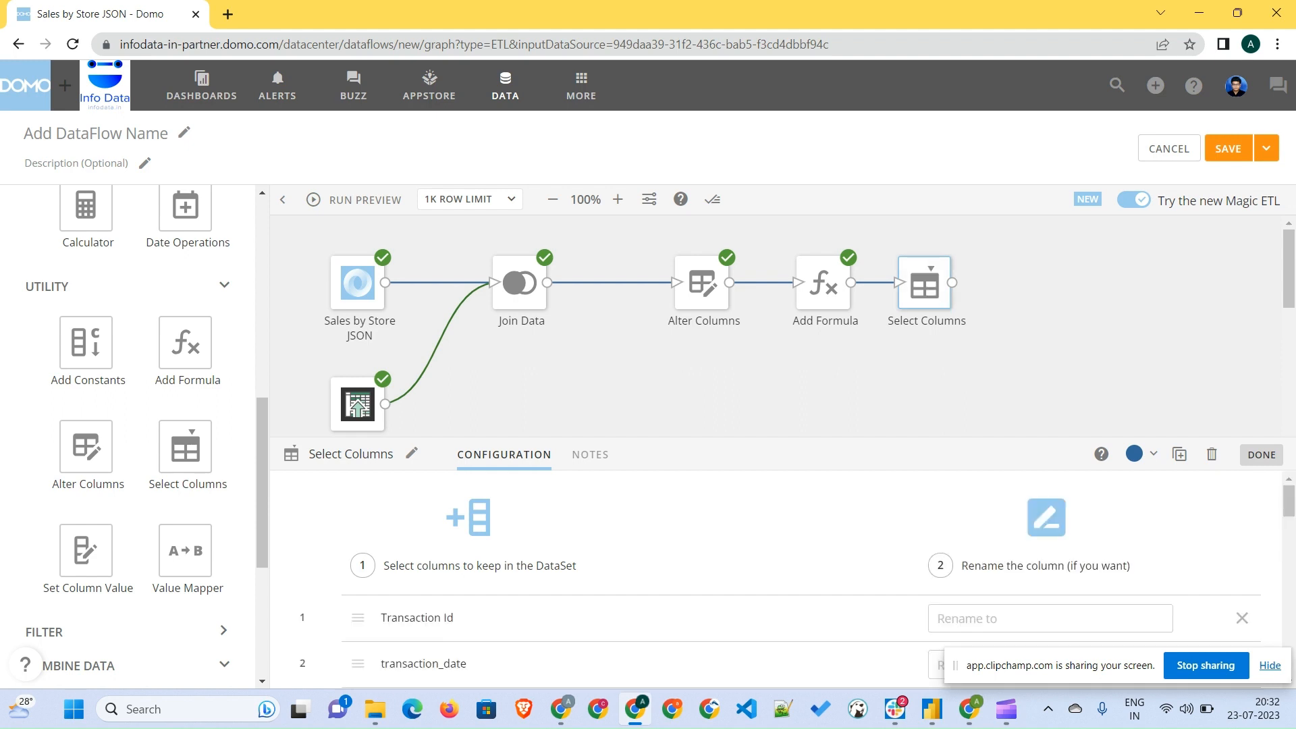
scroll(776, 580, down, 10)
scroll(776, 581, down, 7)
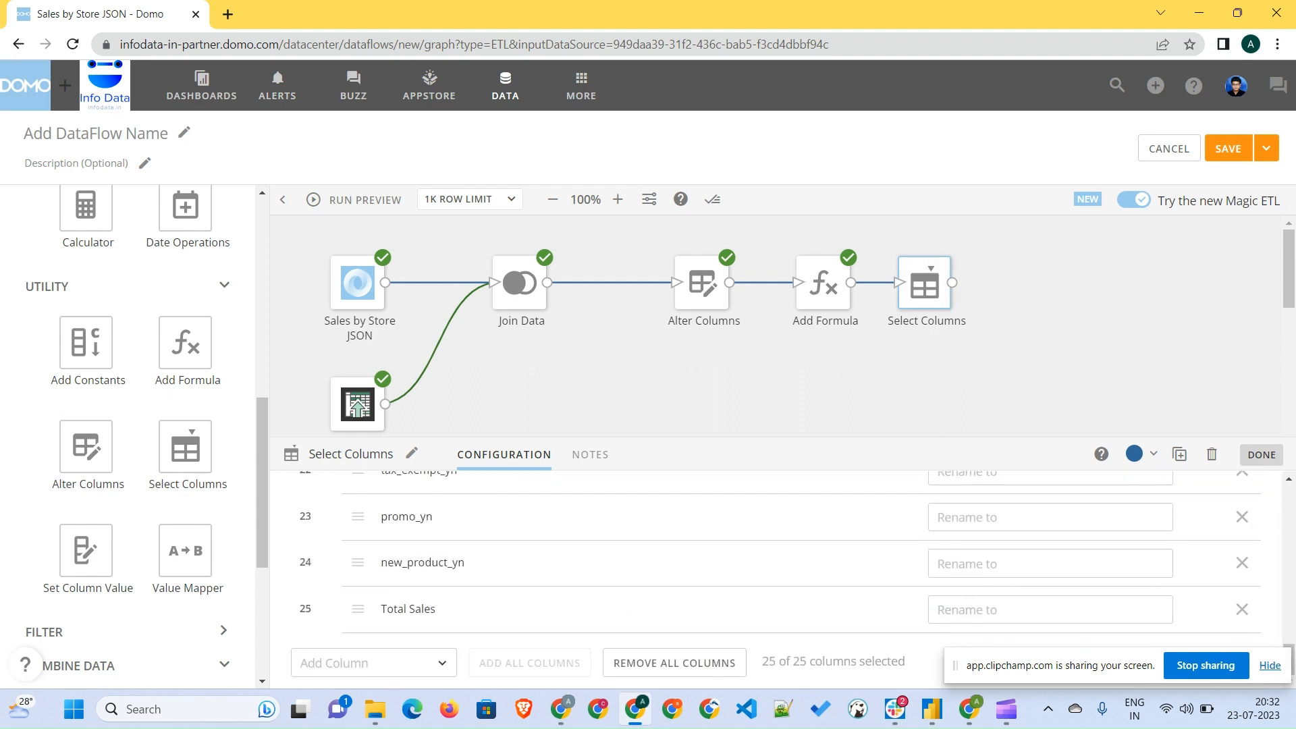
mouse_move(358, 609)
mouse_down()
mouse_move(368, 465)
mouse_move(350, 609)
mouse_up()
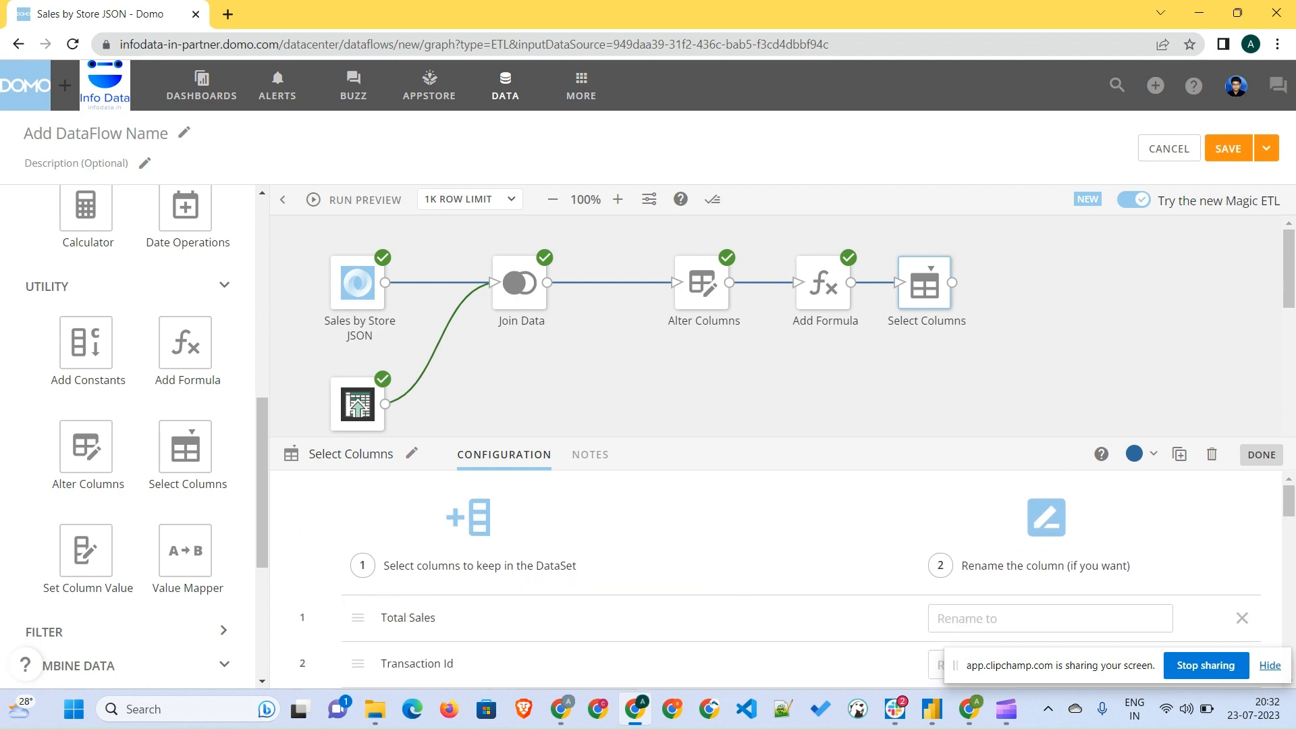
- Run the preview, inspect the Select Columns output, and close the tile
click(365, 200)
click(596, 454)
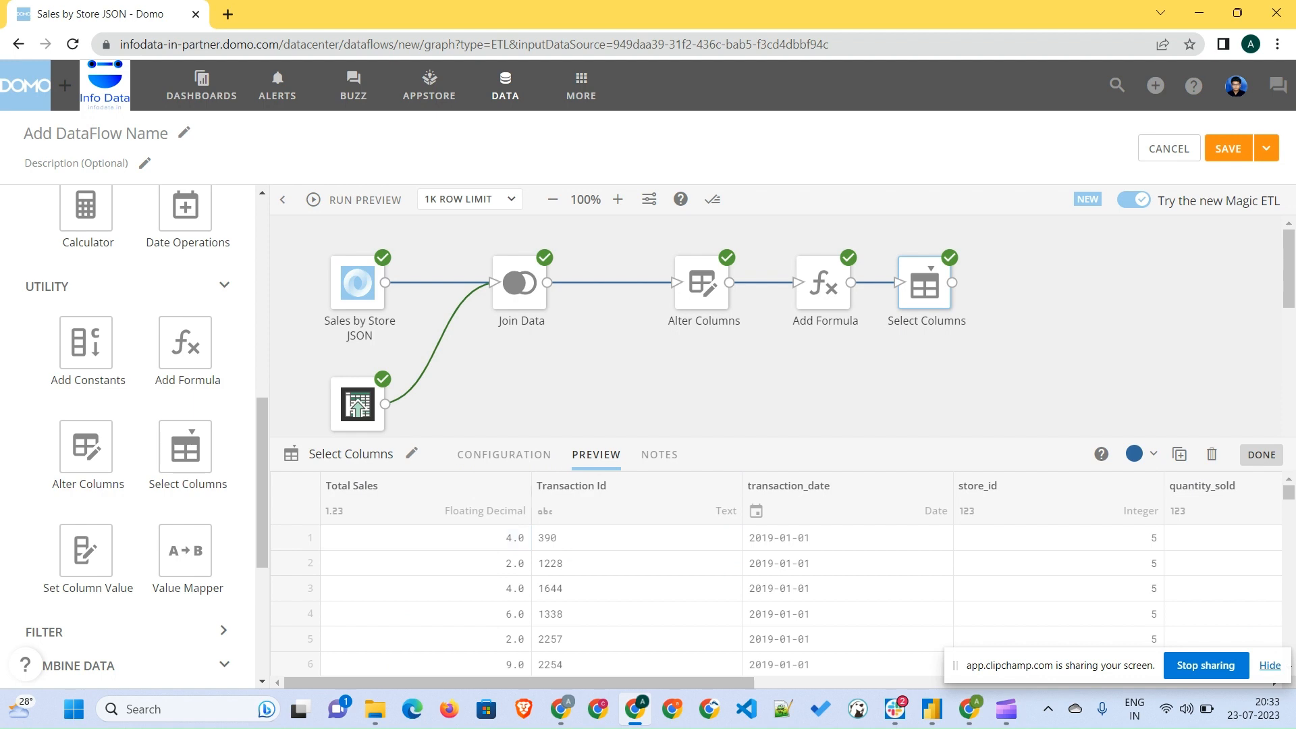
click(1261, 455)
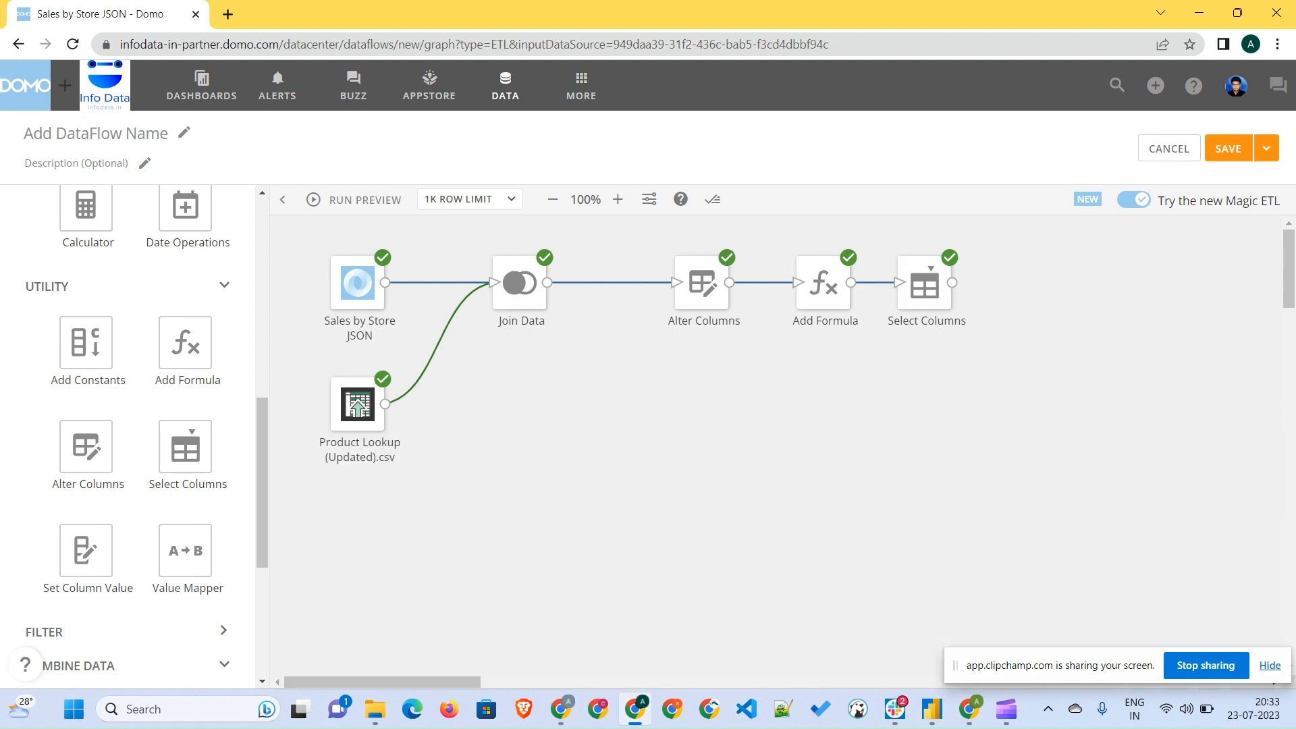
- Browse the action categories in the tool panel, including Pivot, Scripting and Data Science
scroll(128, 439, down, 4)
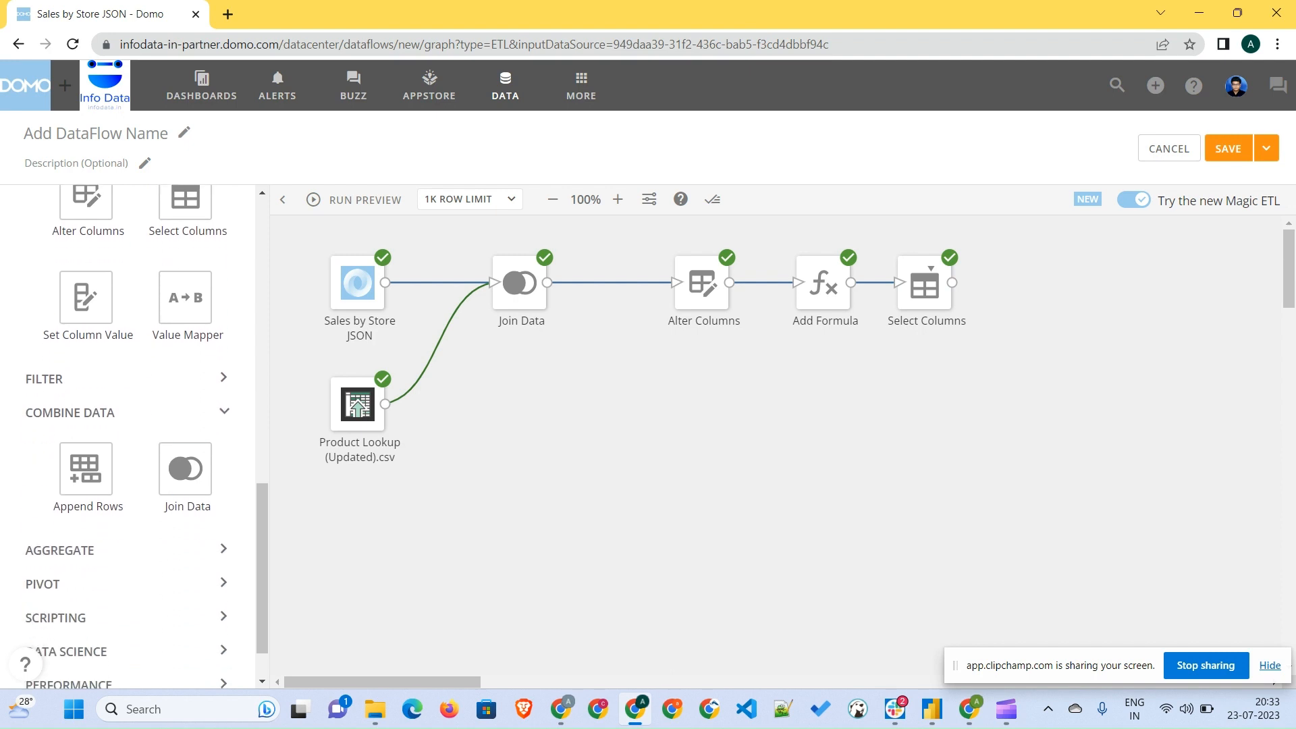
scroll(129, 520, down, 1)
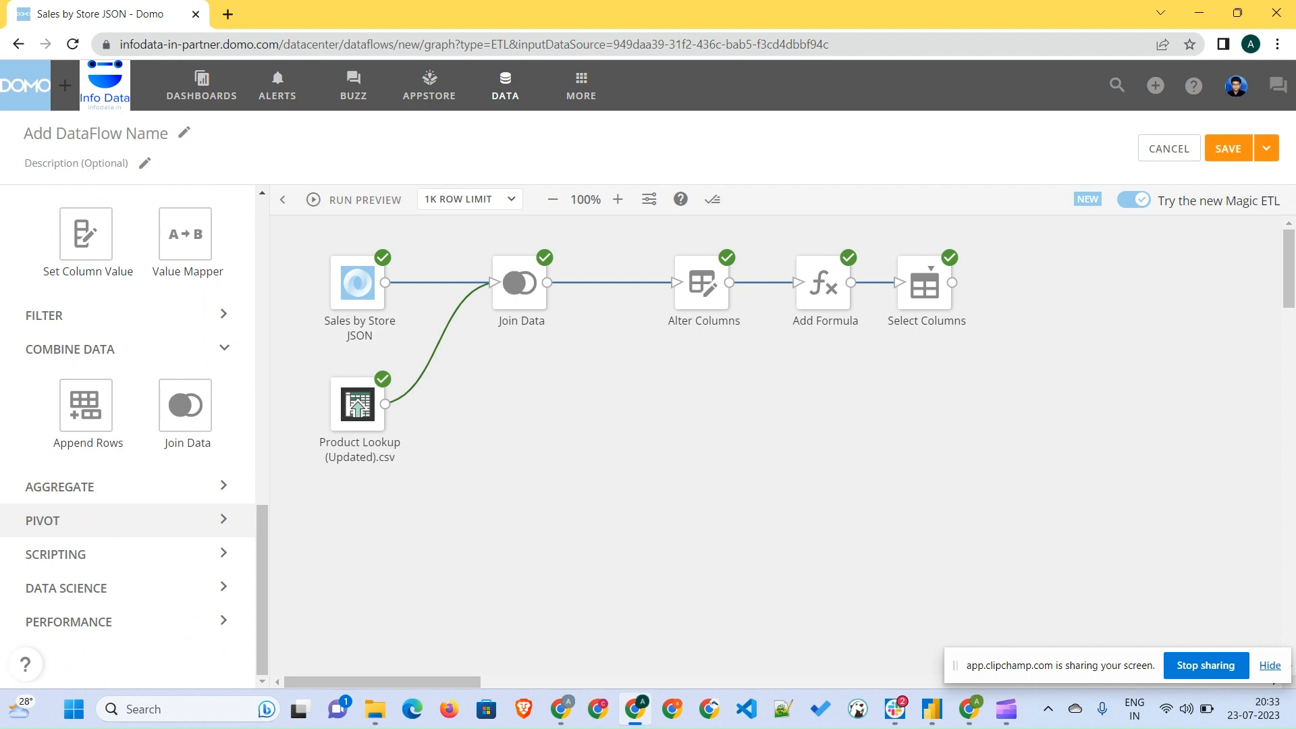
click(55, 554)
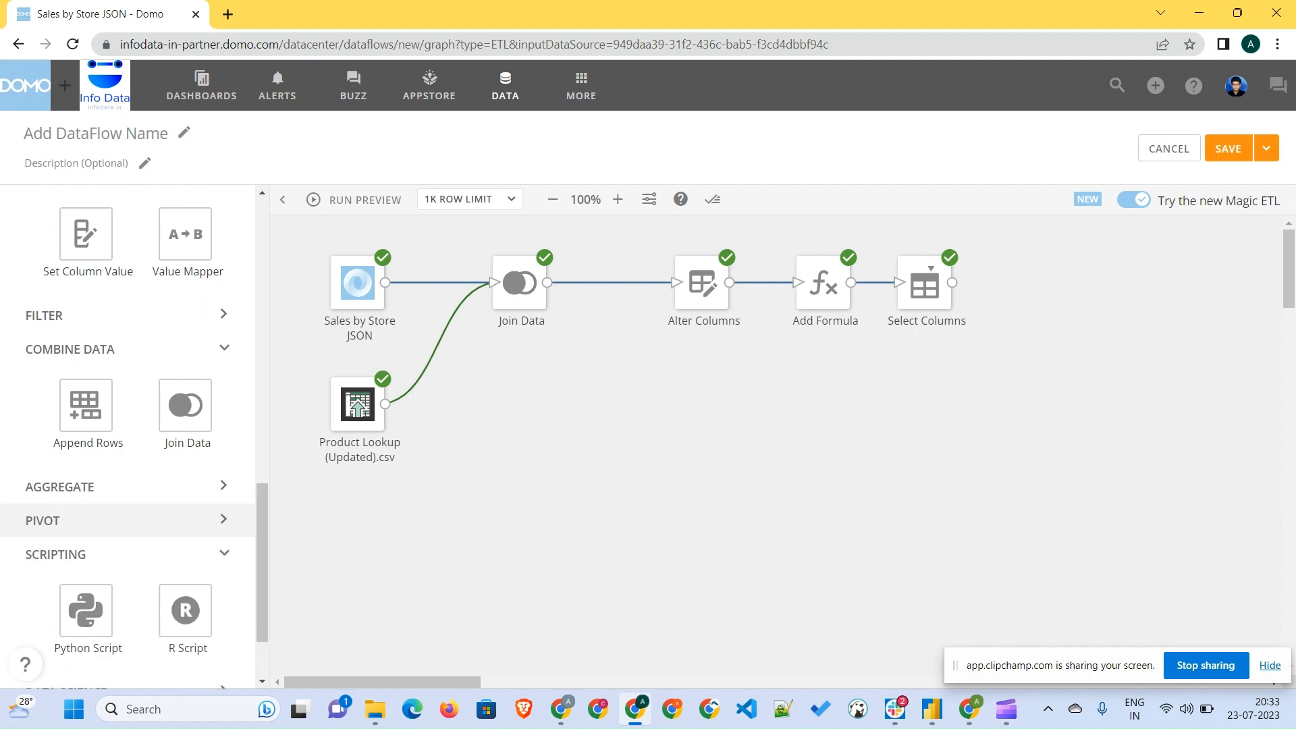
click(42, 521)
scroll(182, 523, down, 6)
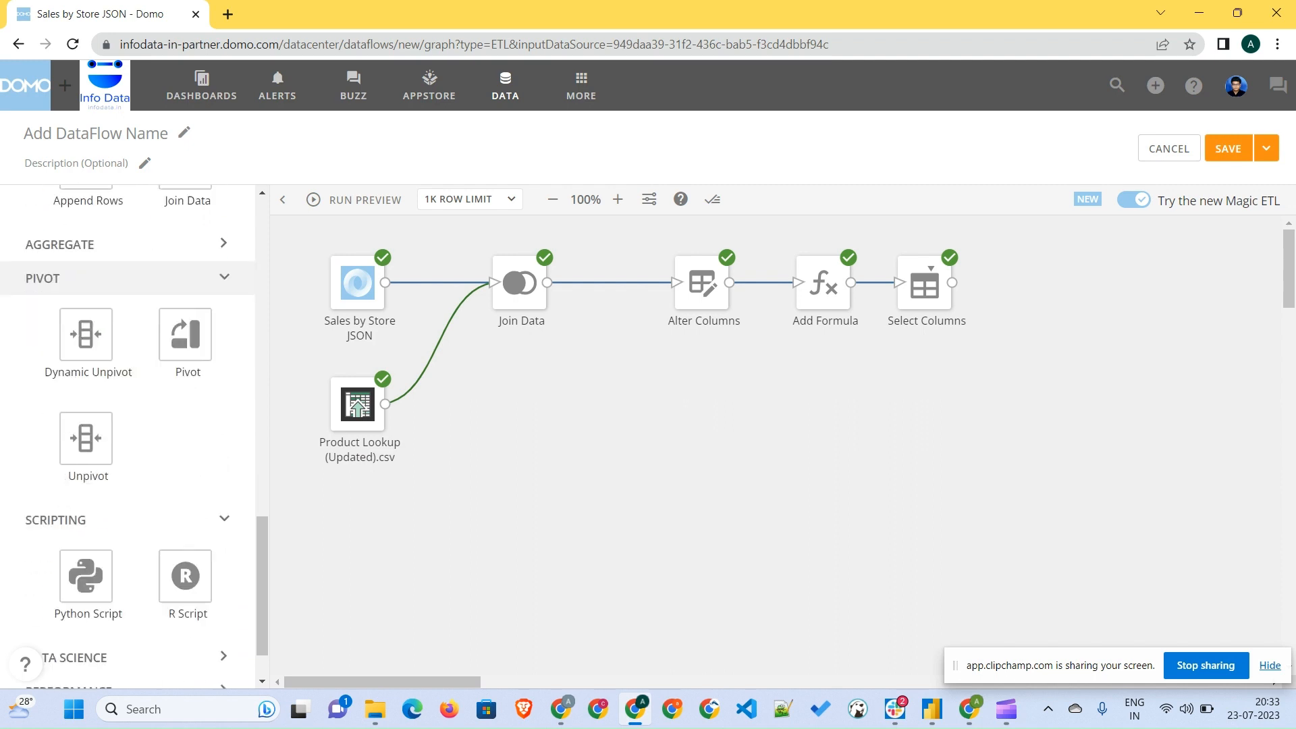
scroll(128, 438, down, 2)
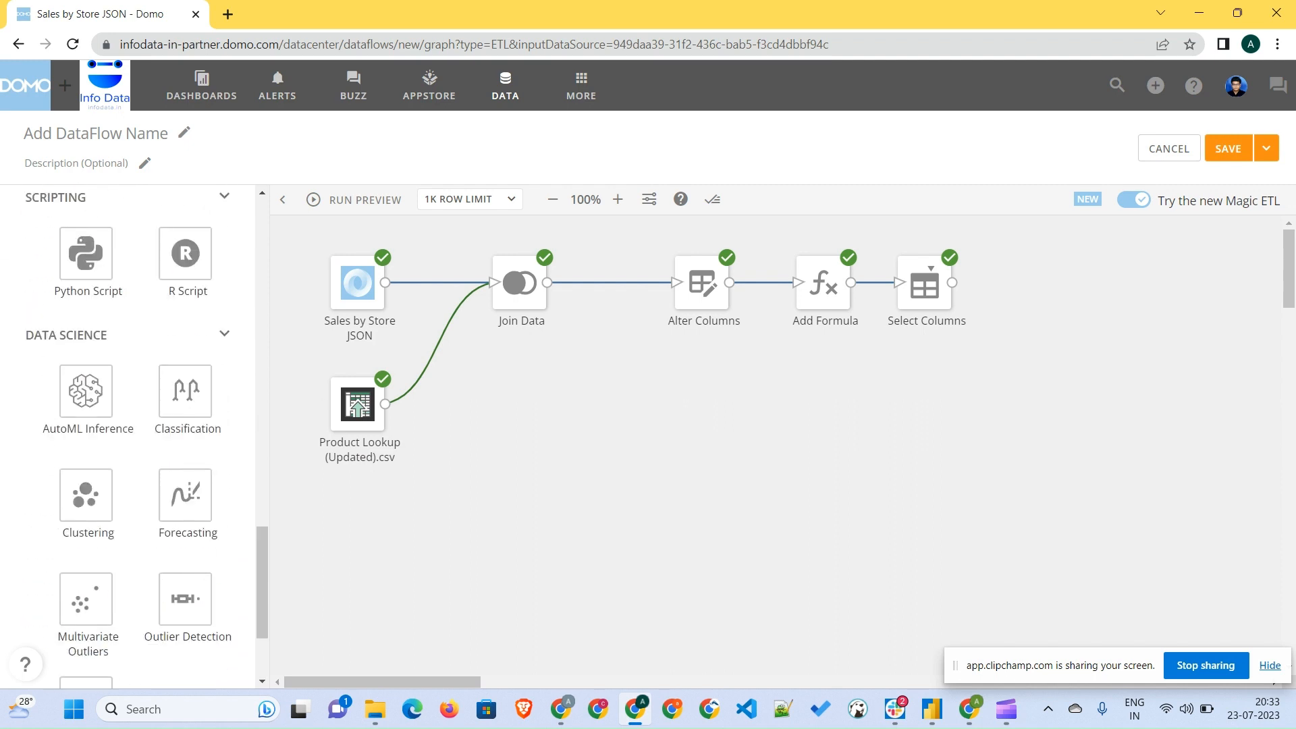
scroll(128, 439, up, 8)
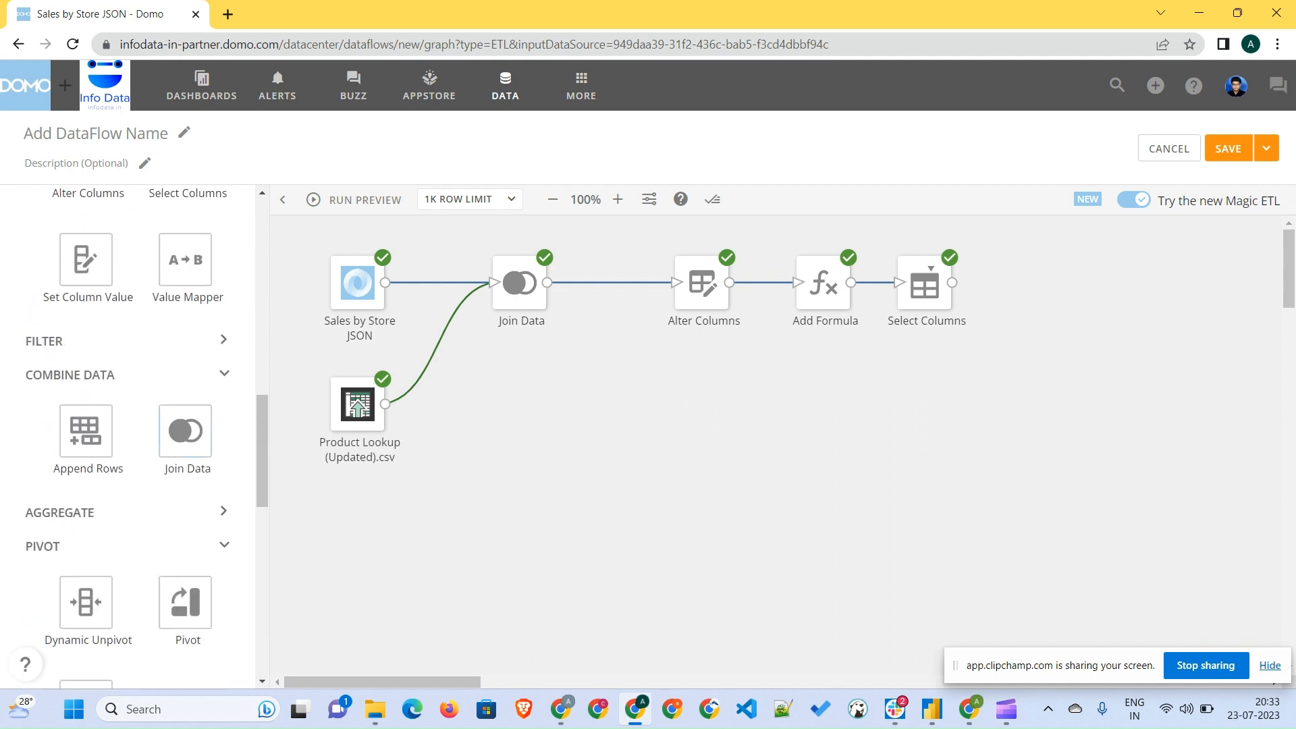
scroll(202, 432, up, 9)
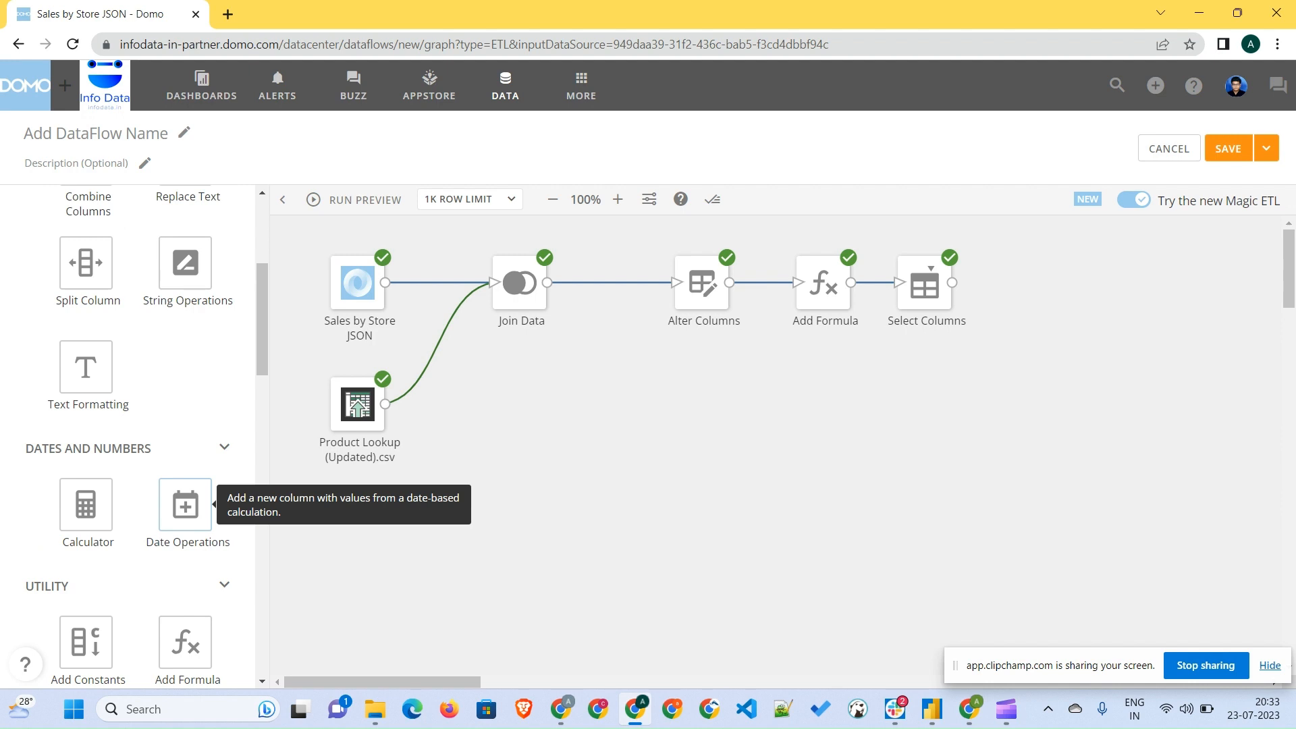
scroll(185, 513, up, 4)
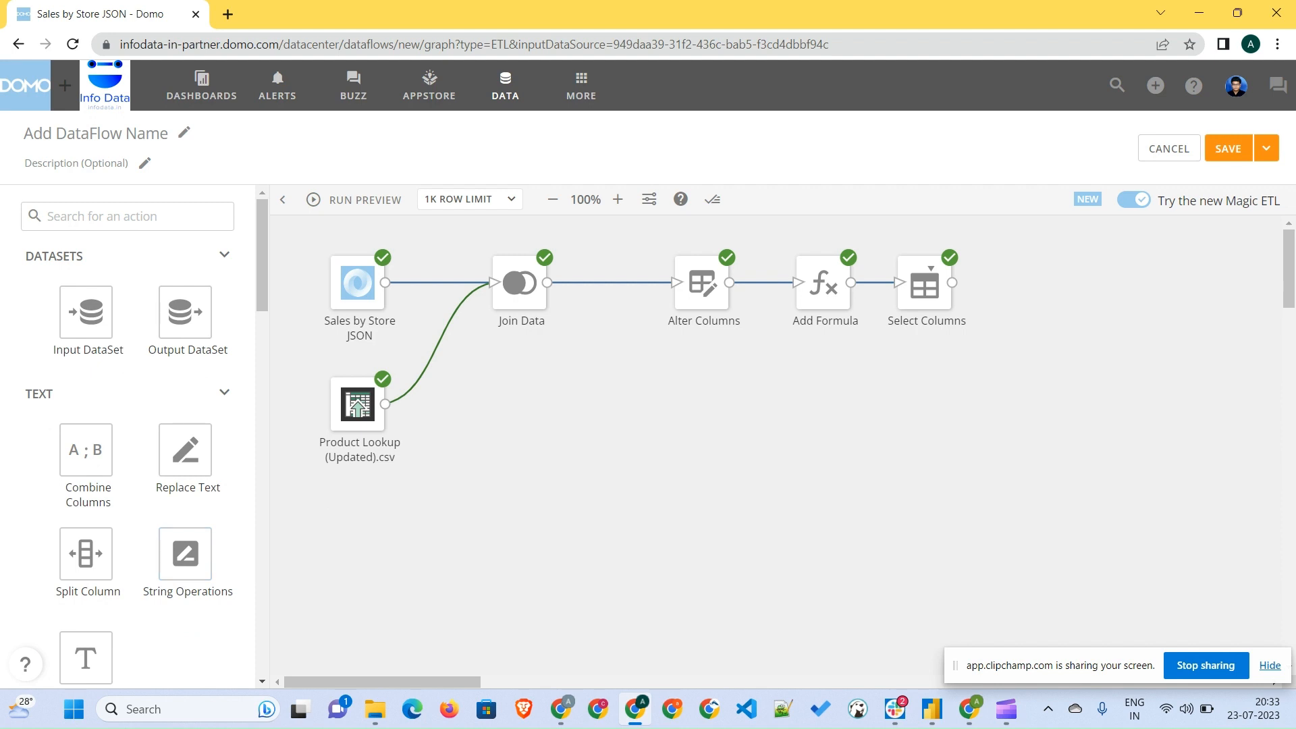
- Add an Output DataSet after Select Columns and name it Transformed Sales by Store
drag(185, 312, 1035, 282)
drag(951, 283, 1011, 282)
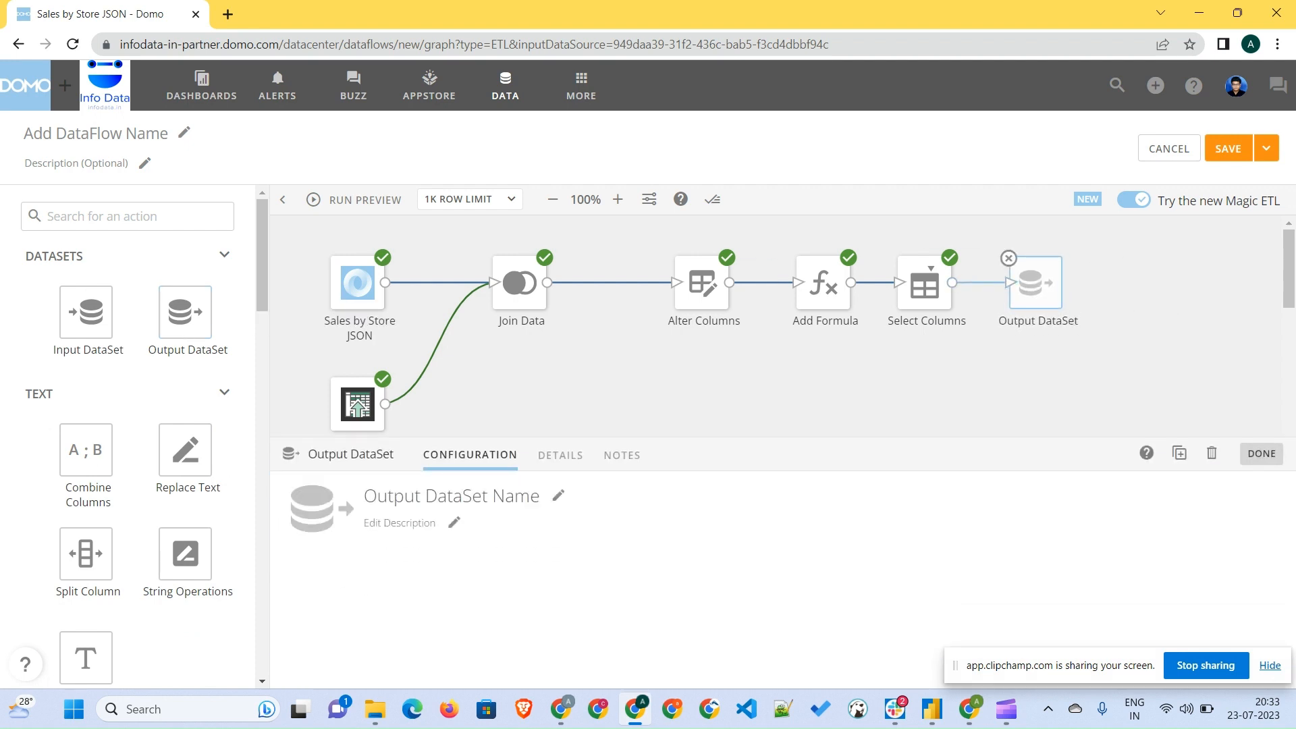
click(478, 496)
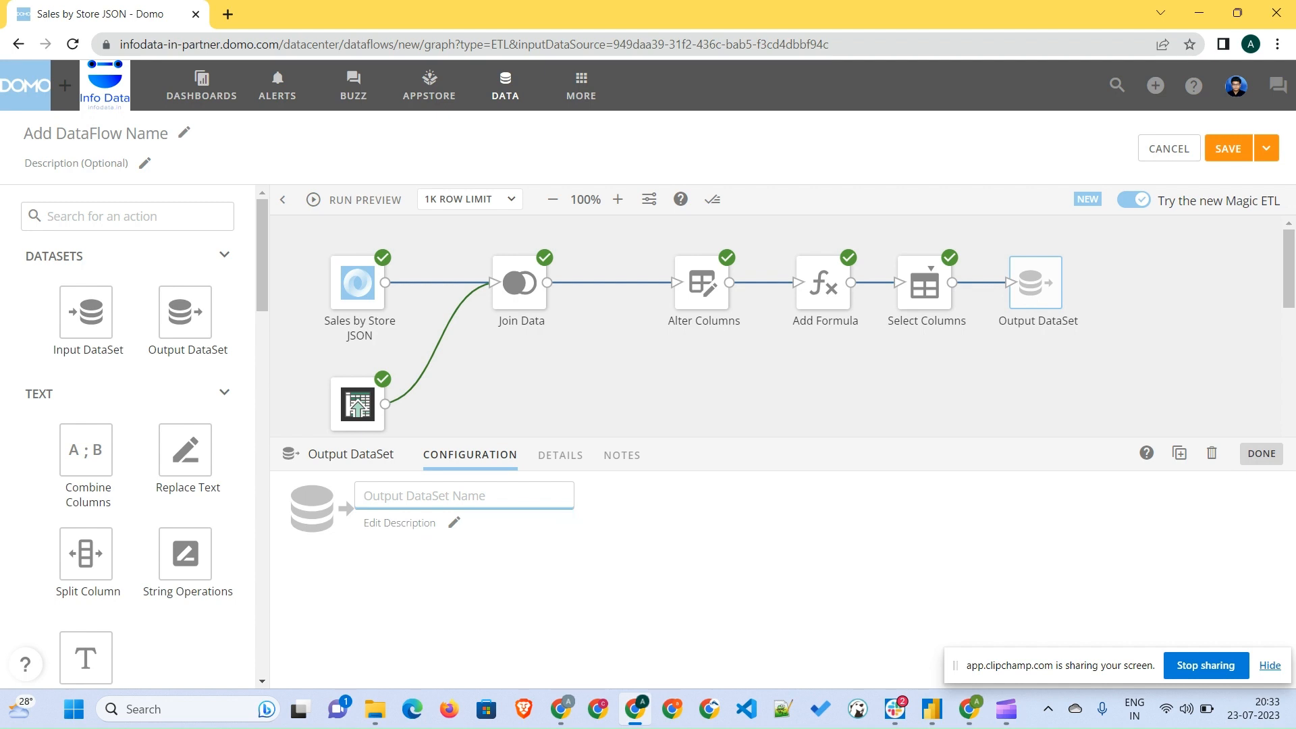
text(Transformed)
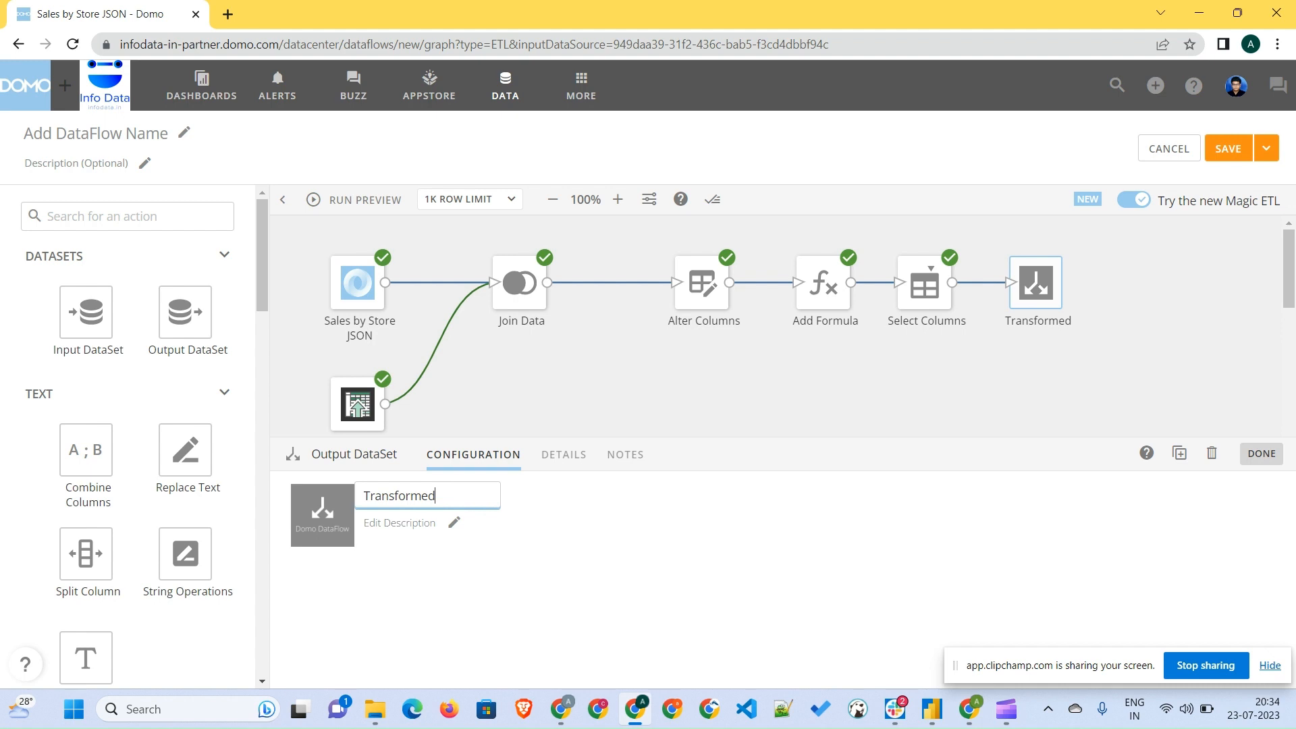
text( Sales by Sto)
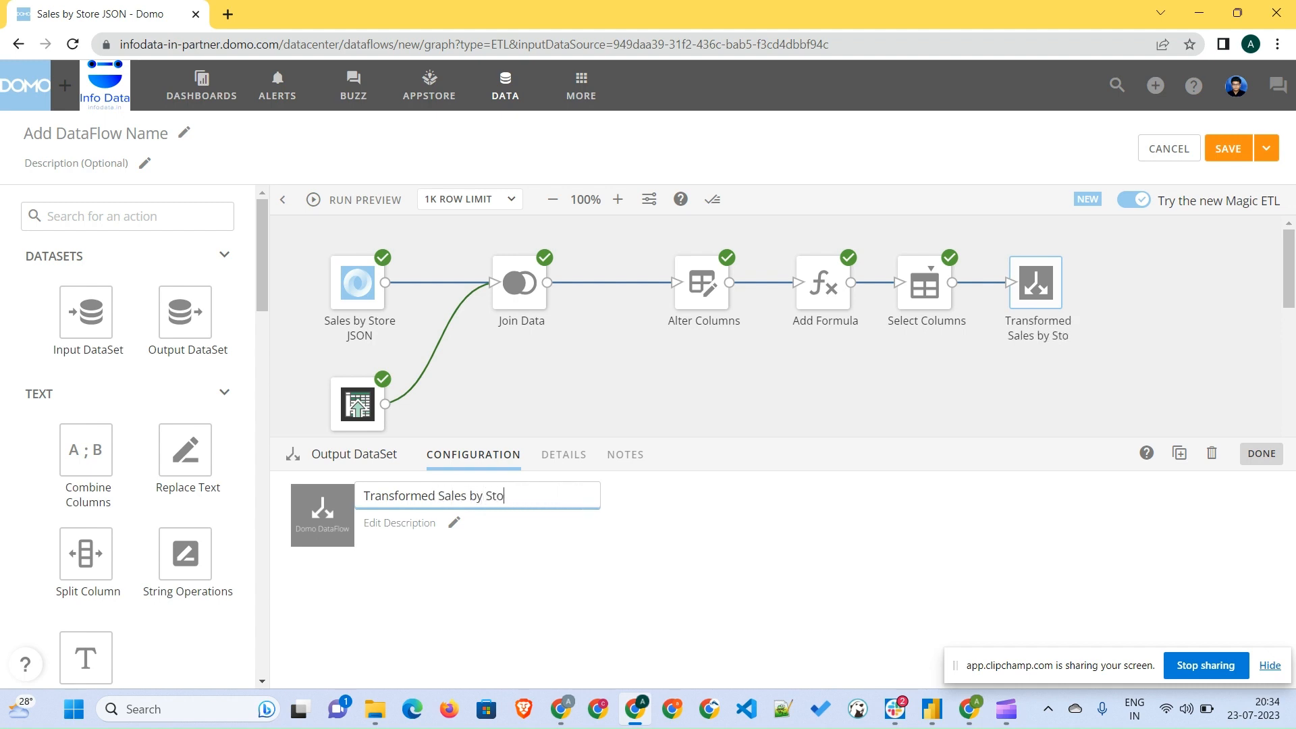
text(re)
key(Return)
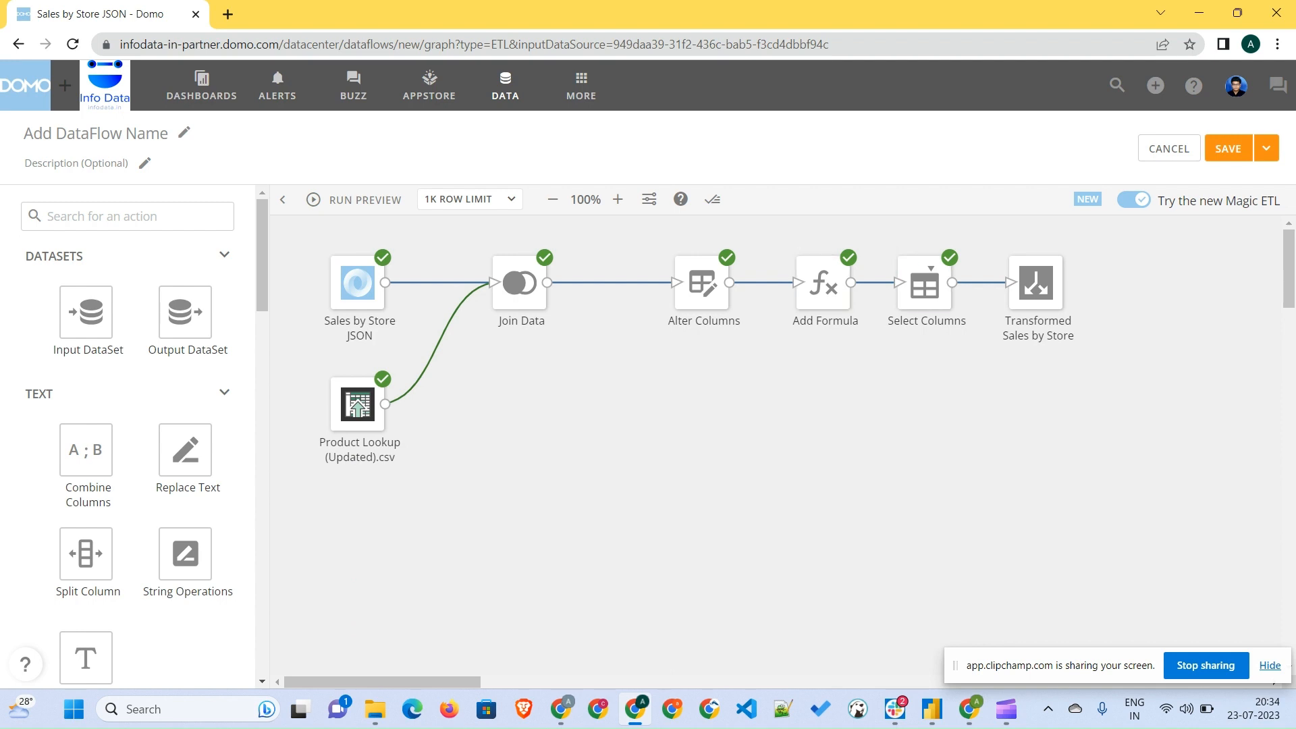
- Add a second Output DataSet branching from Alter Columns and name it Transformed without Total Sales
drag(185, 312, 884, 414)
click(819, 358)
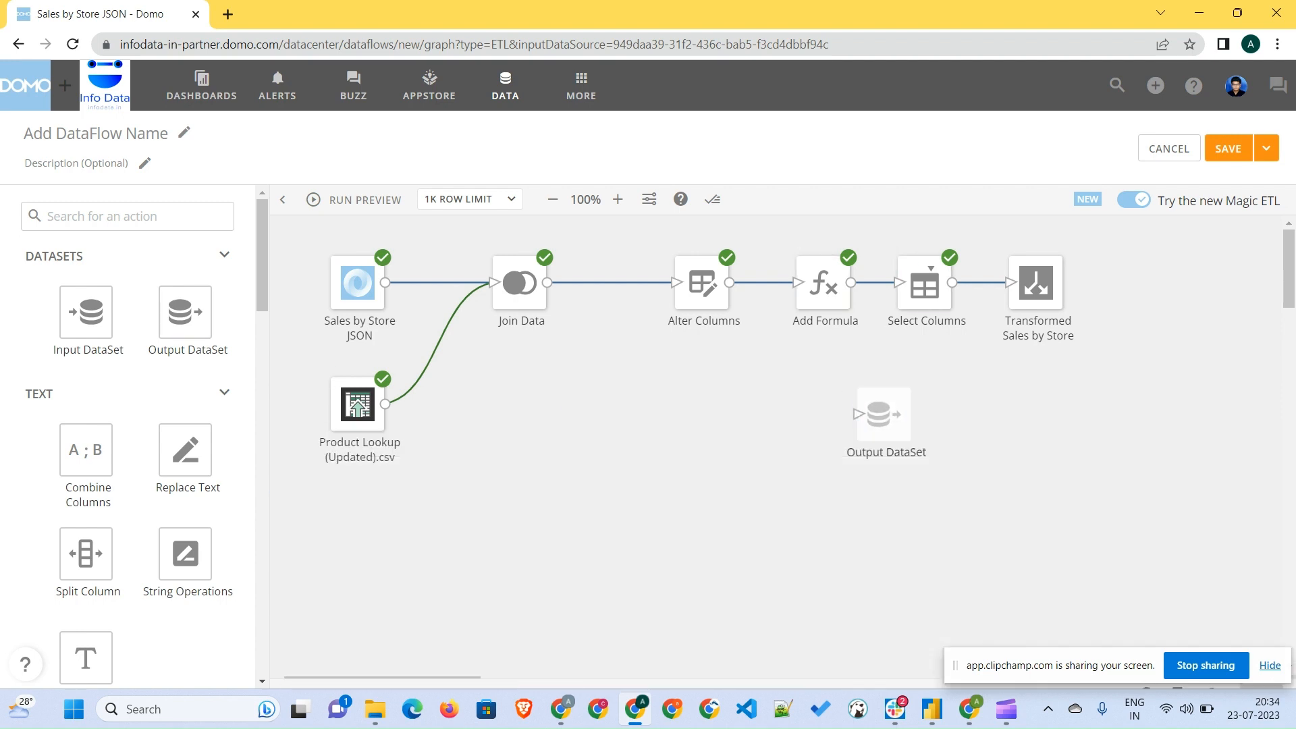
drag(729, 282, 857, 414)
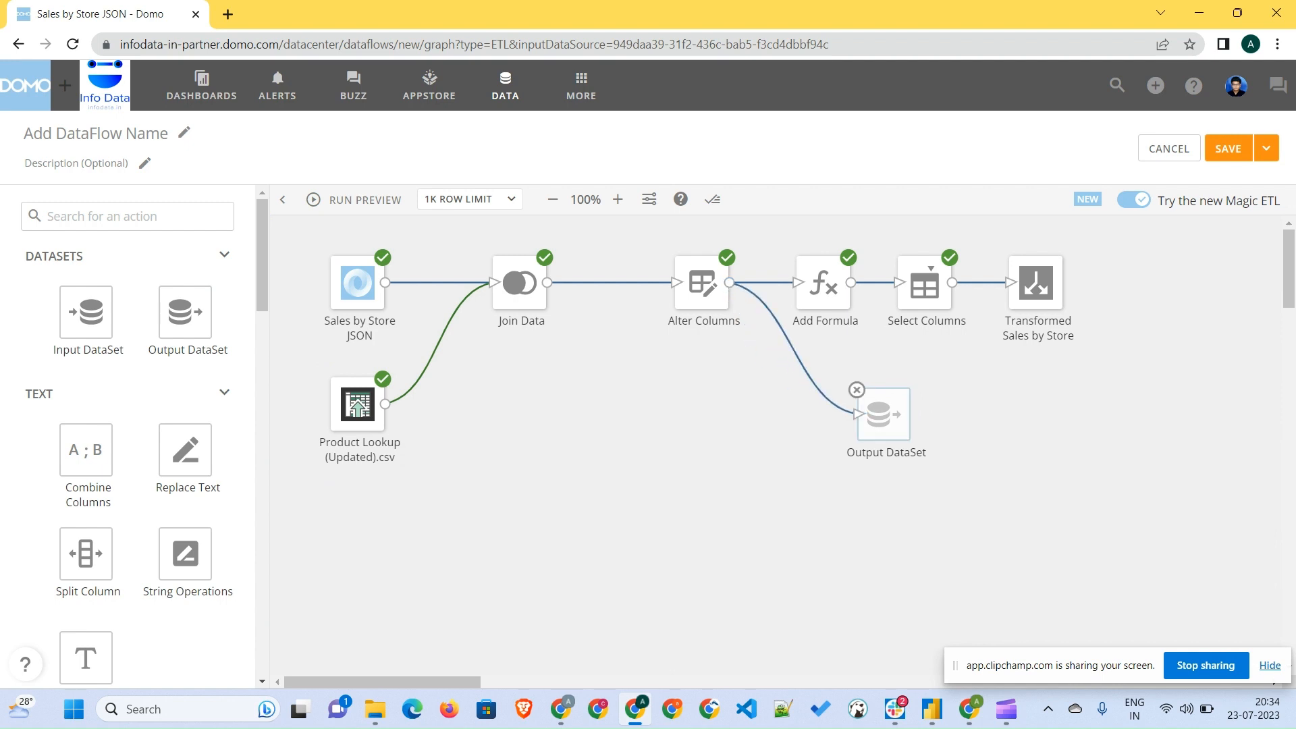
click(883, 414)
click(436, 496)
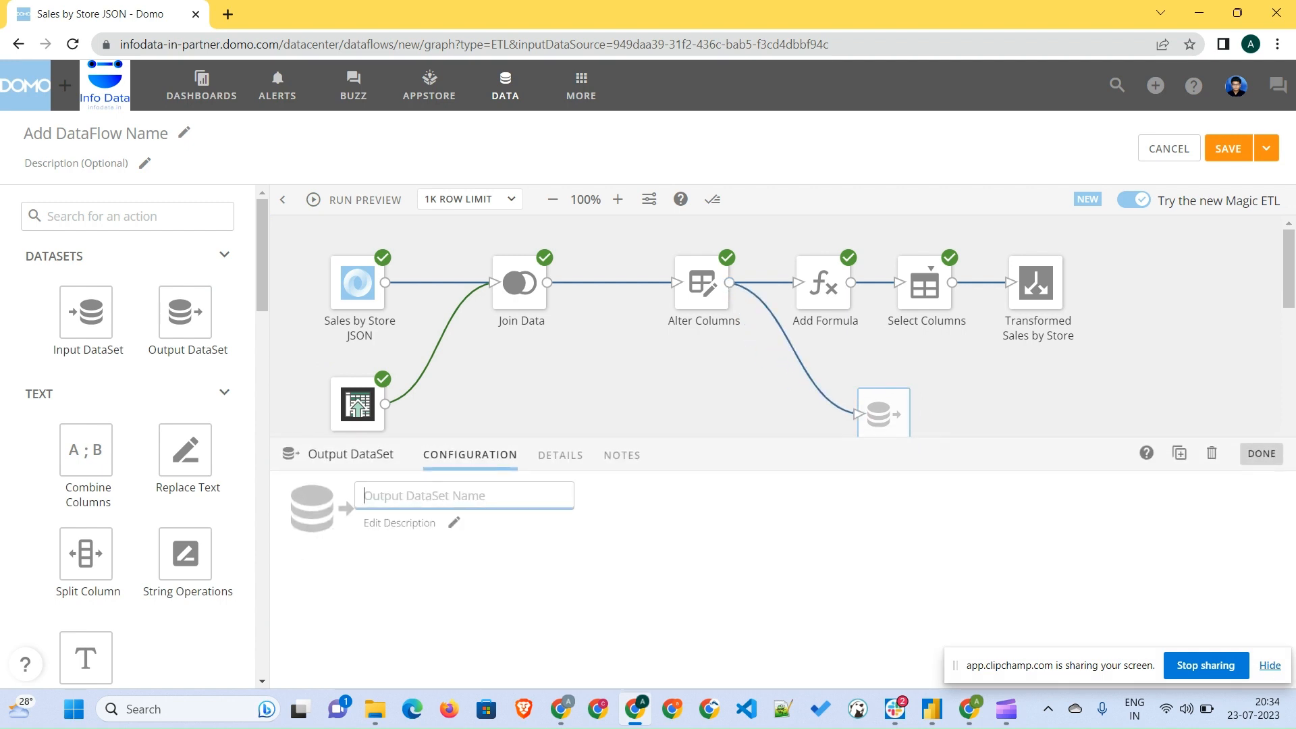
text(Transfor)
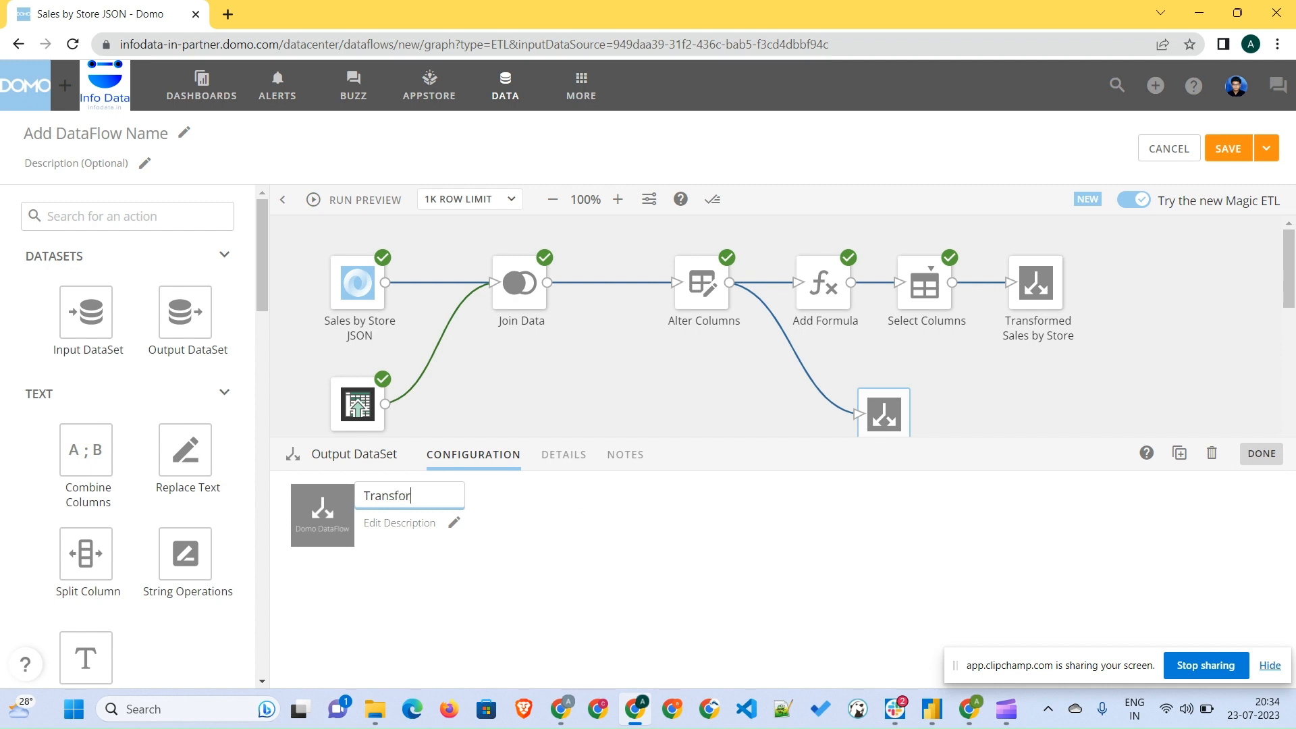
text(med without )
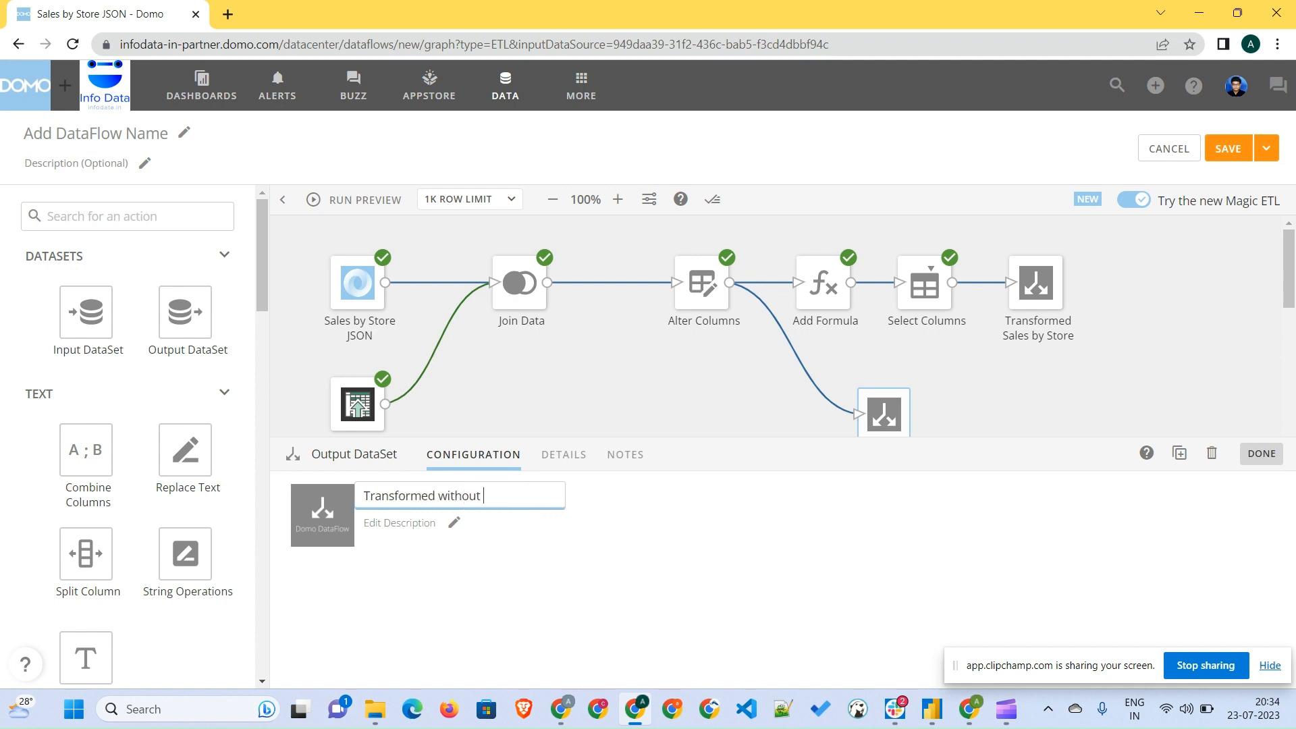
text(Total Sales)
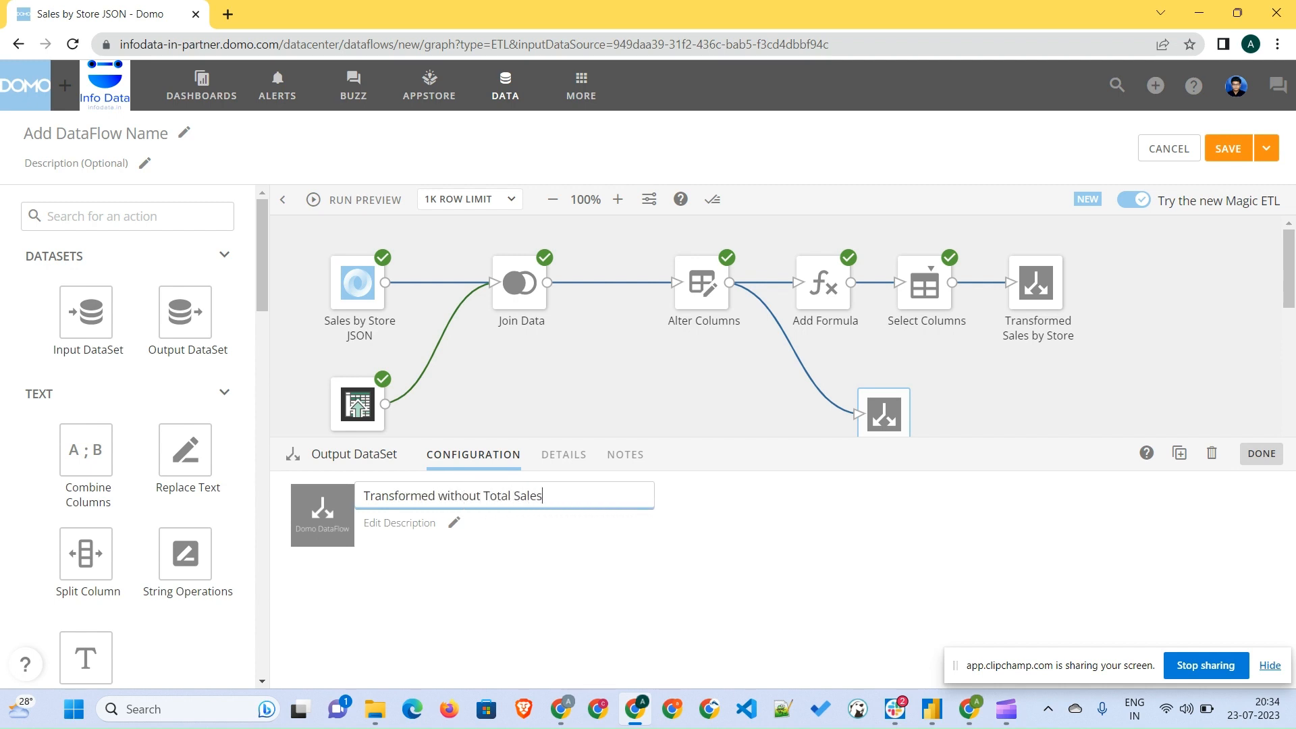
key(Return)
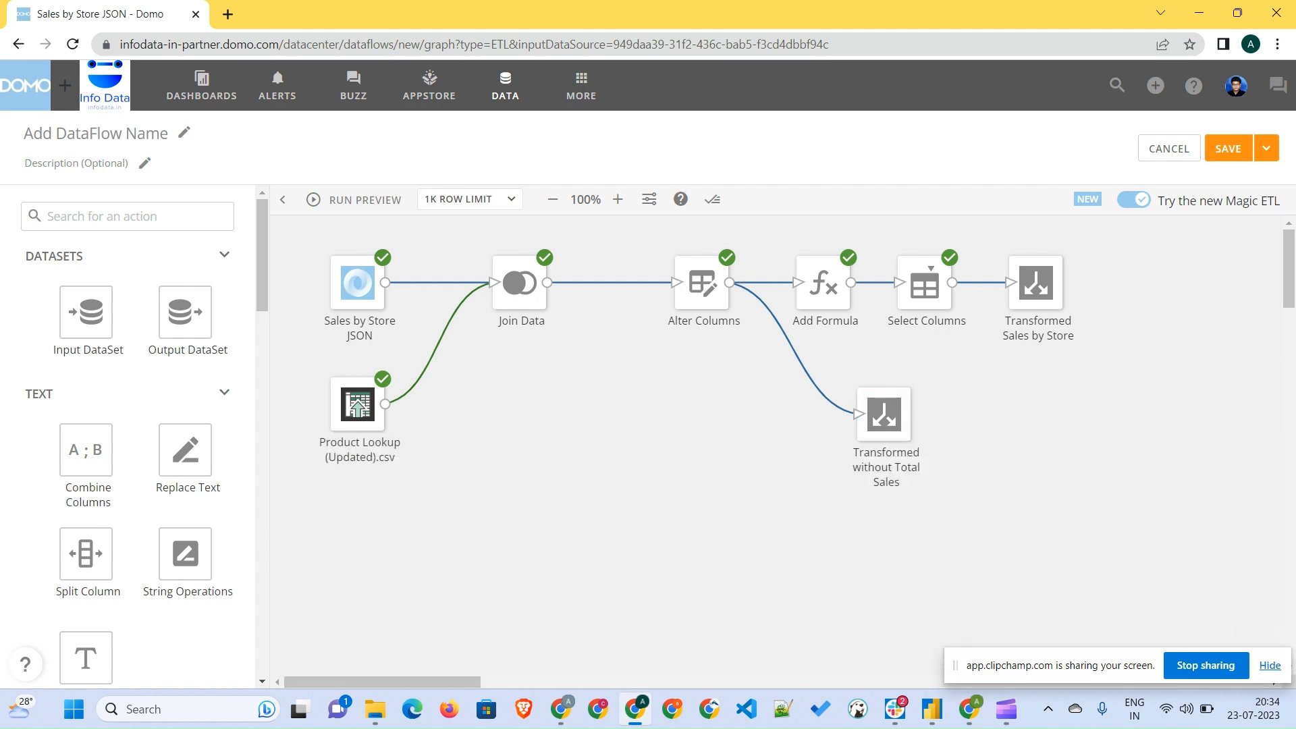
- Rename the dataflow Sales by Store Transform
click(183, 132)
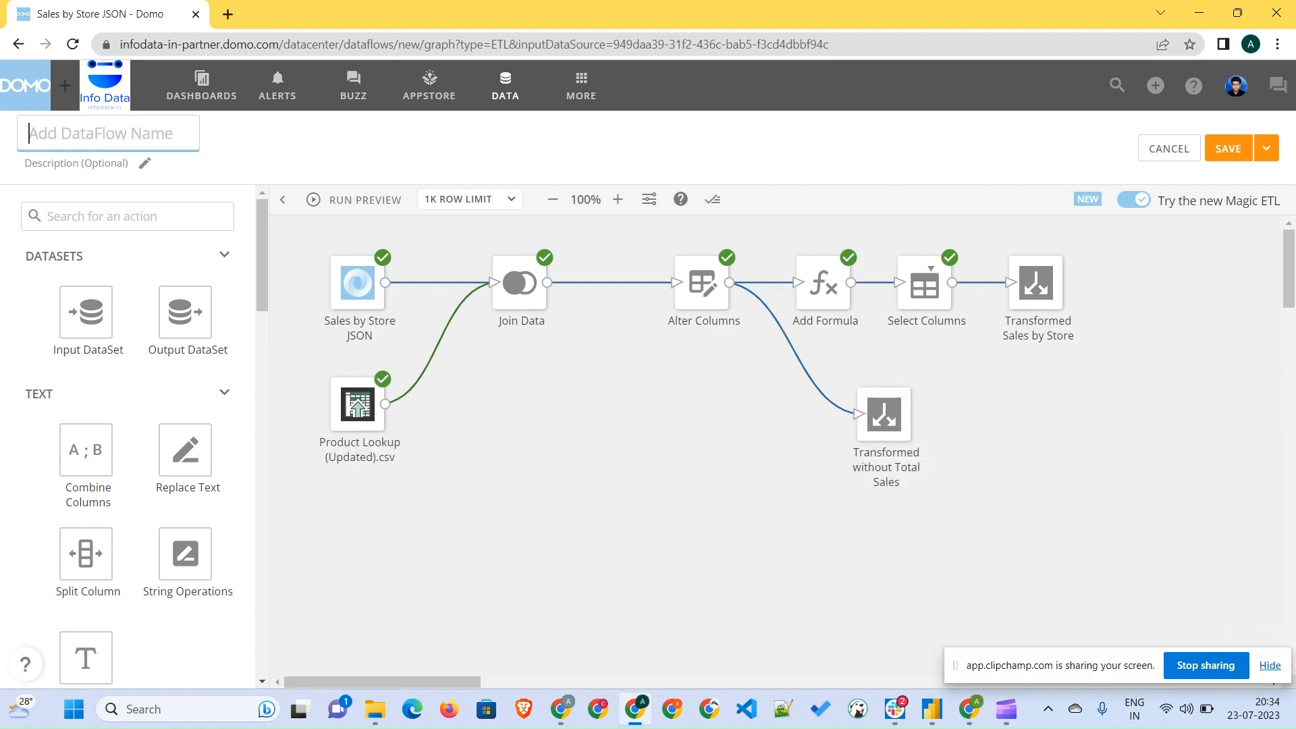
text(Sales )
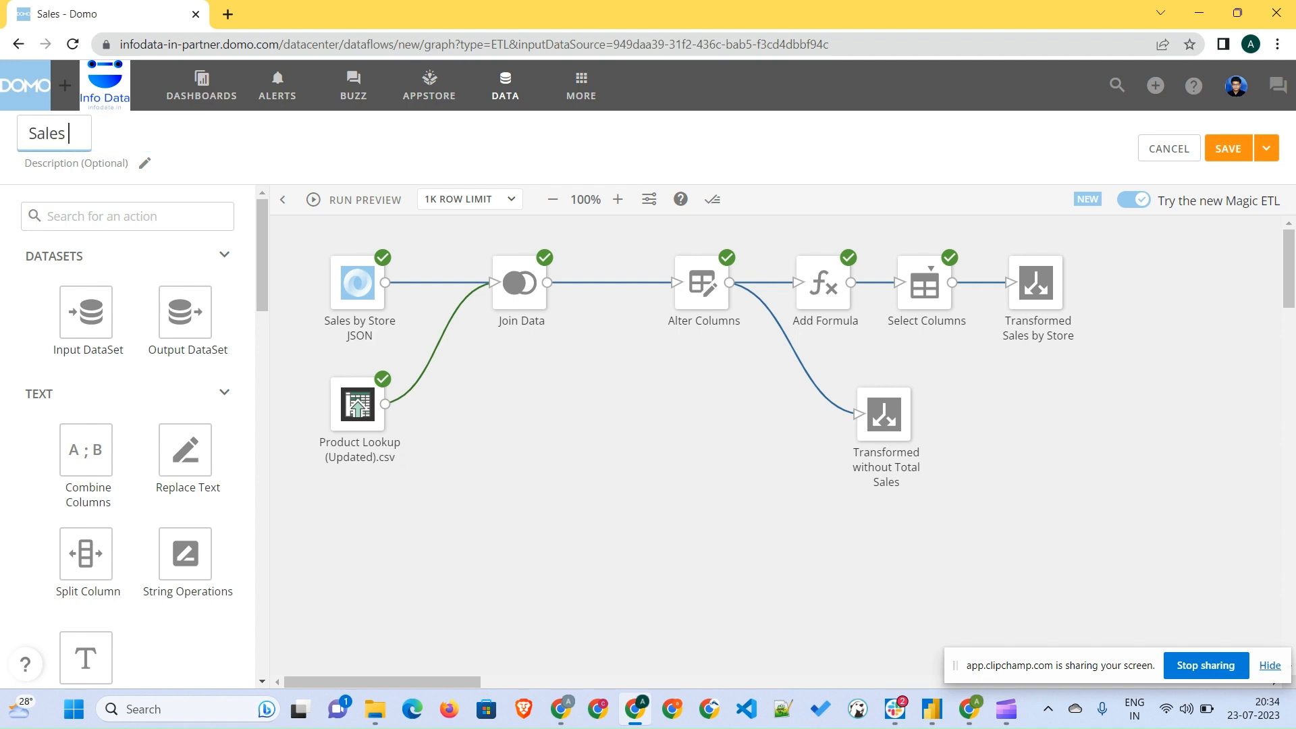
text(by Store Transform)
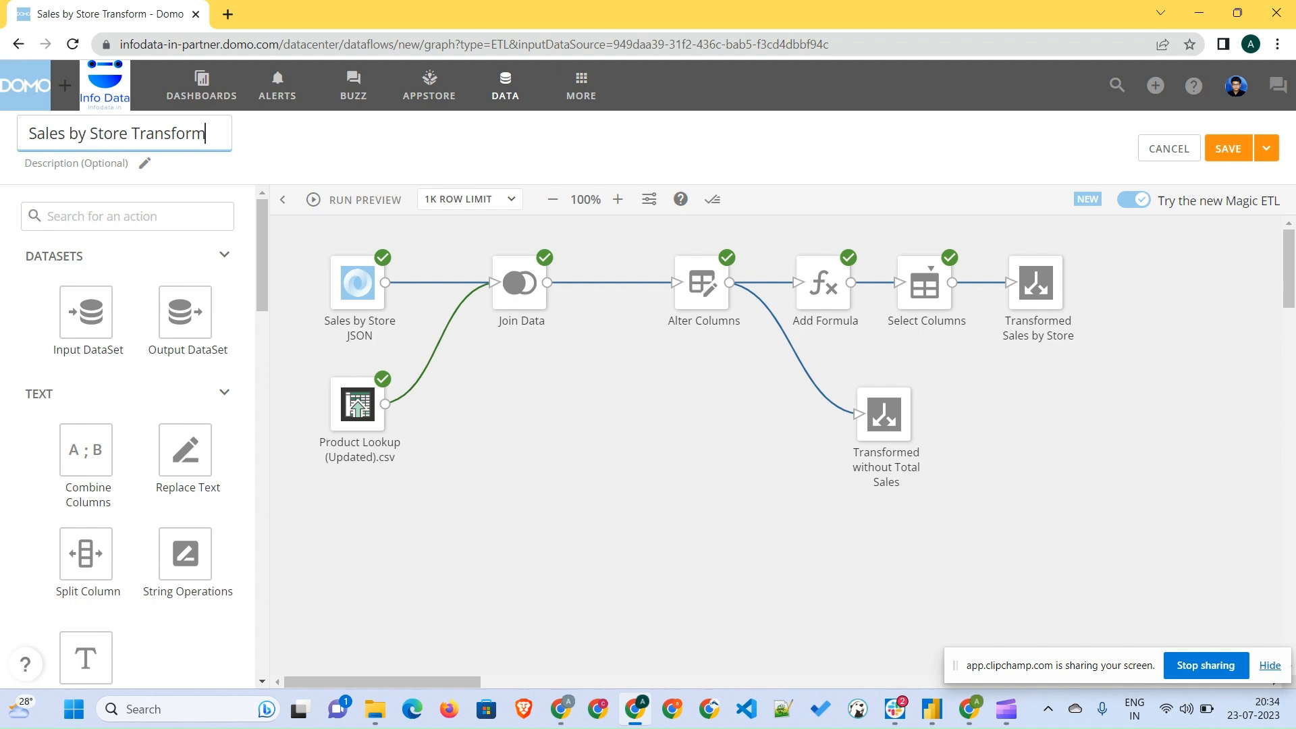
key(Return)
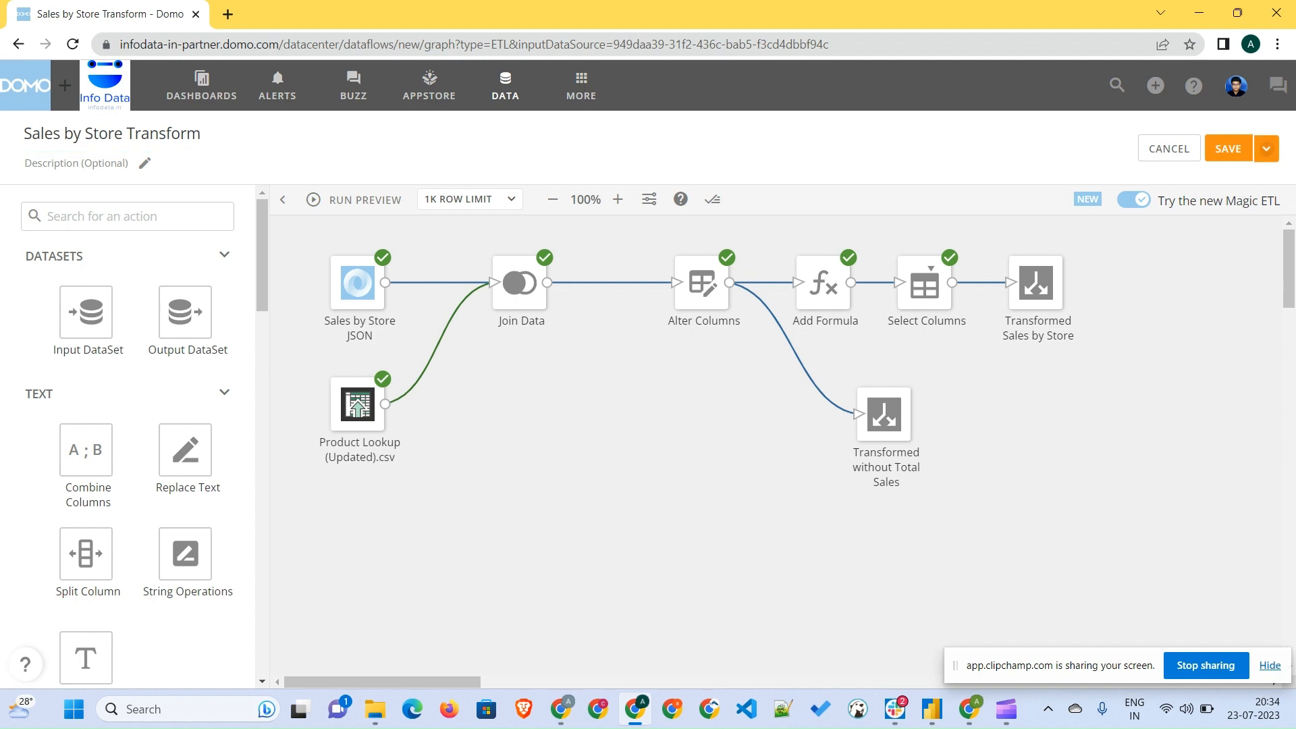
- Start Save and Run and add the trigger All DataSets have updated since the last run, checking its datasets
click(1266, 147)
click(1224, 187)
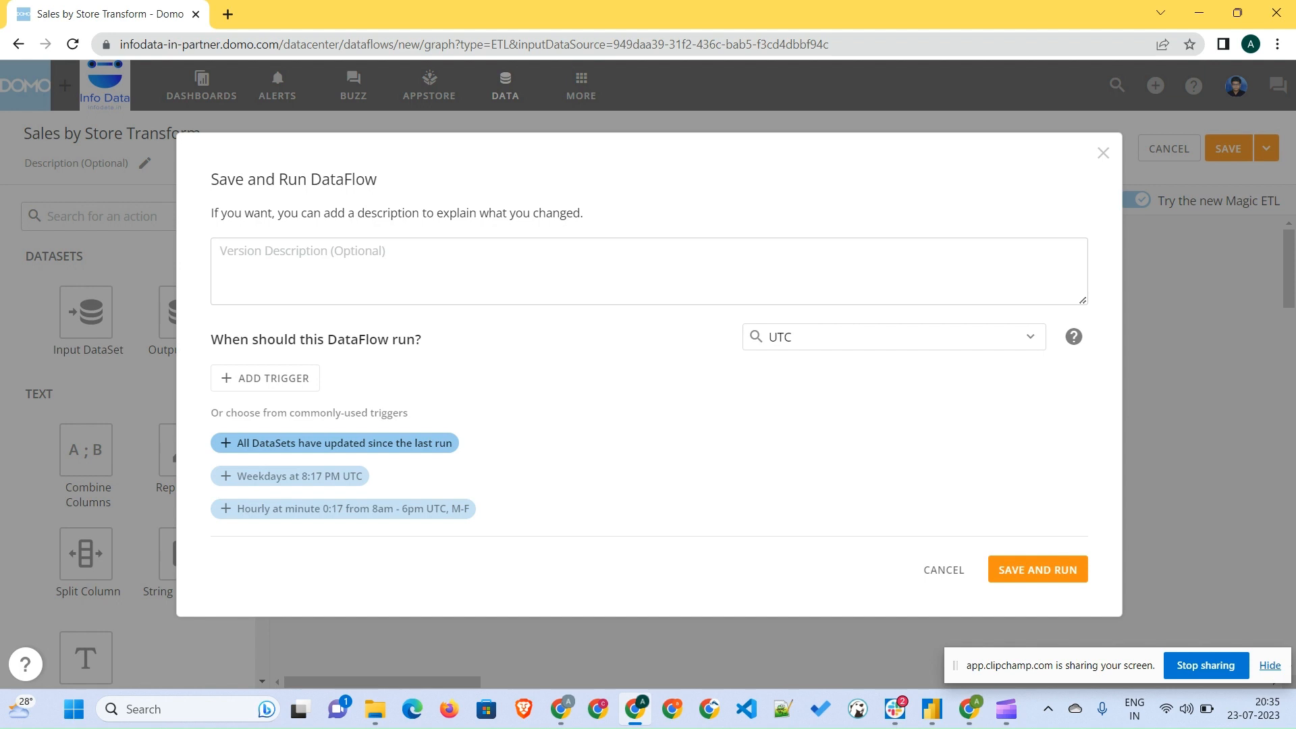
click(334, 442)
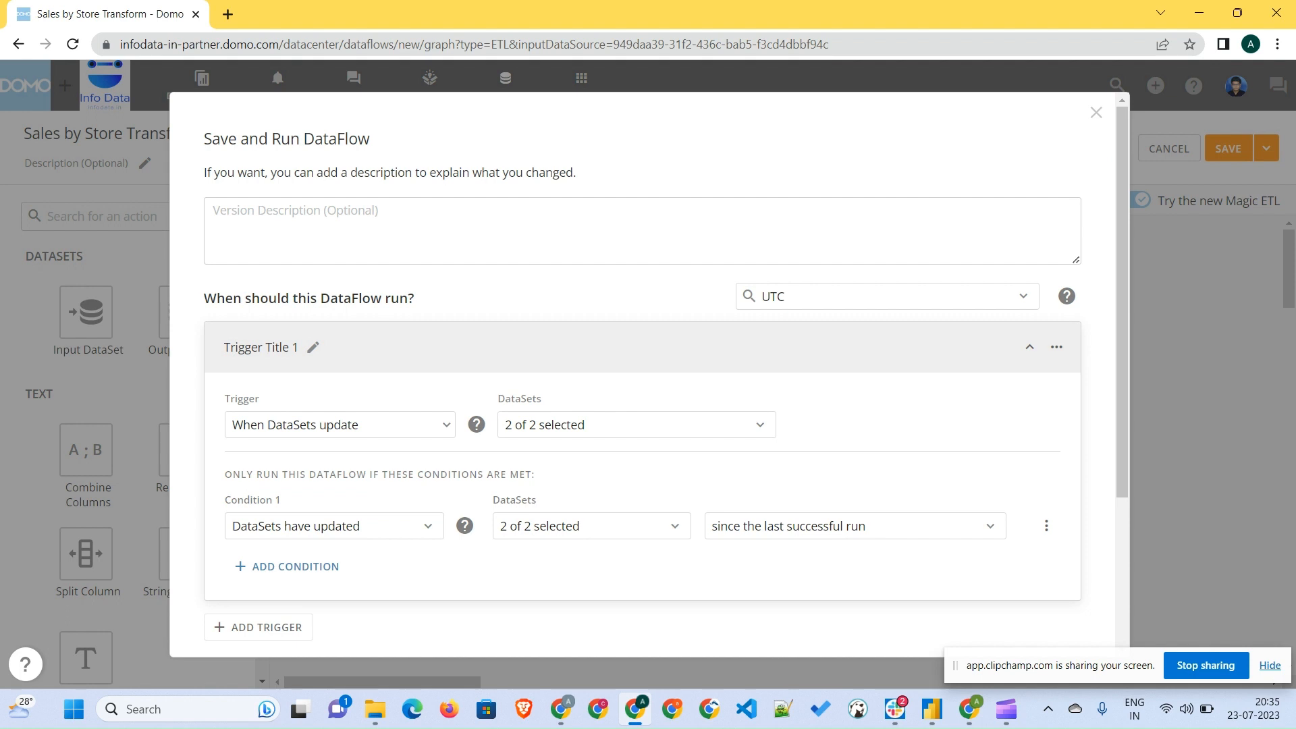
click(635, 424)
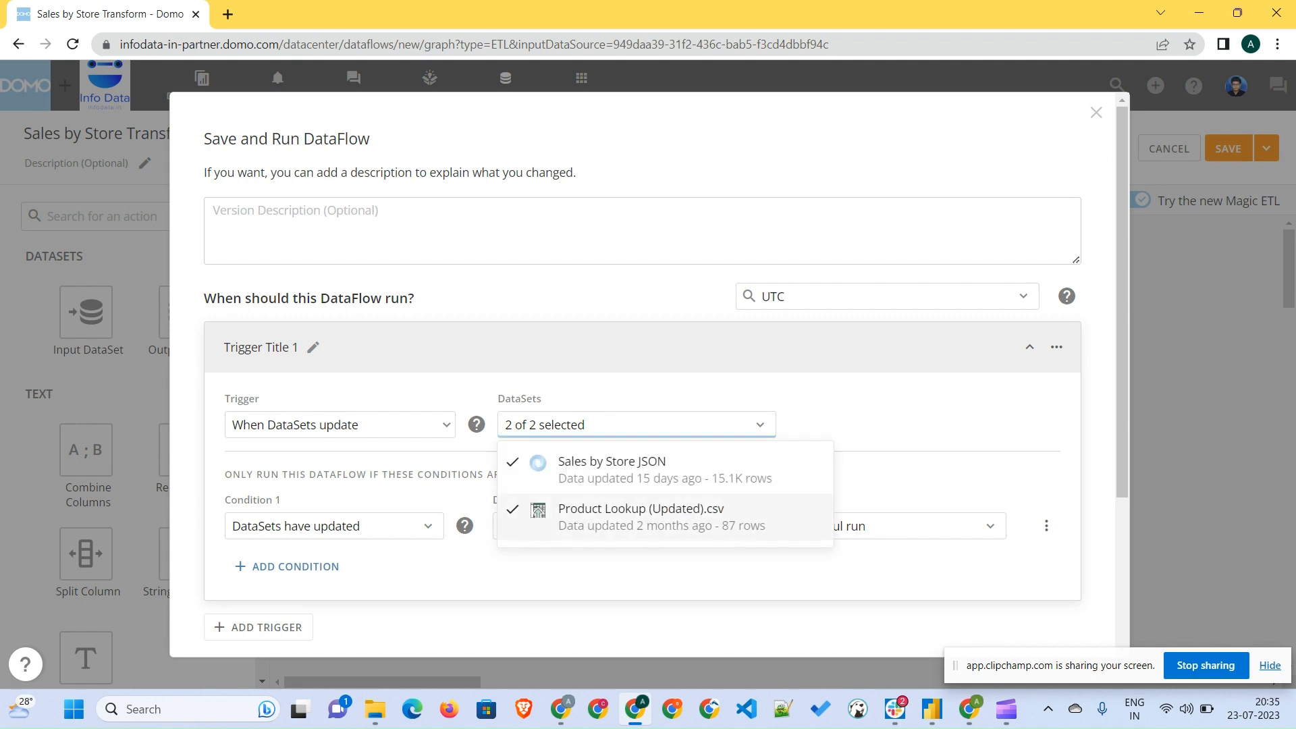
click(636, 425)
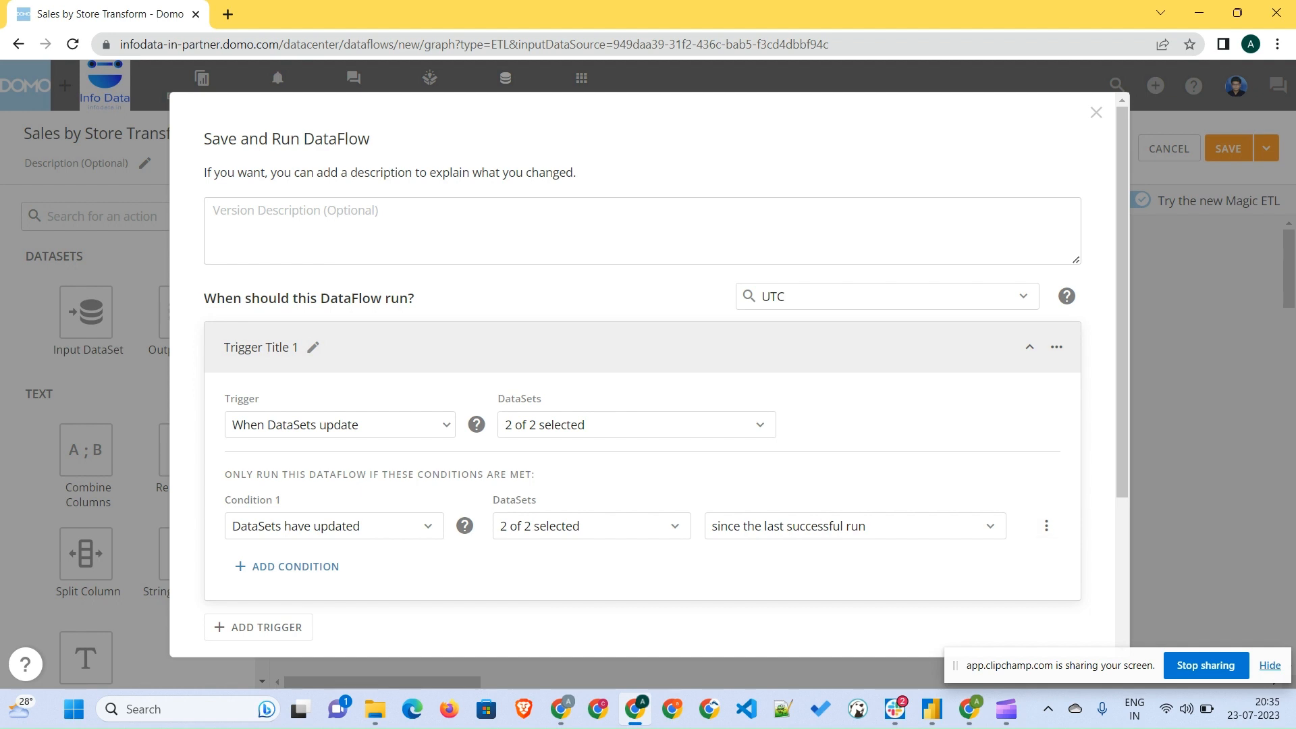
- Delete the trigger's DataSets have updated condition
scroll(648, 375, down, 1)
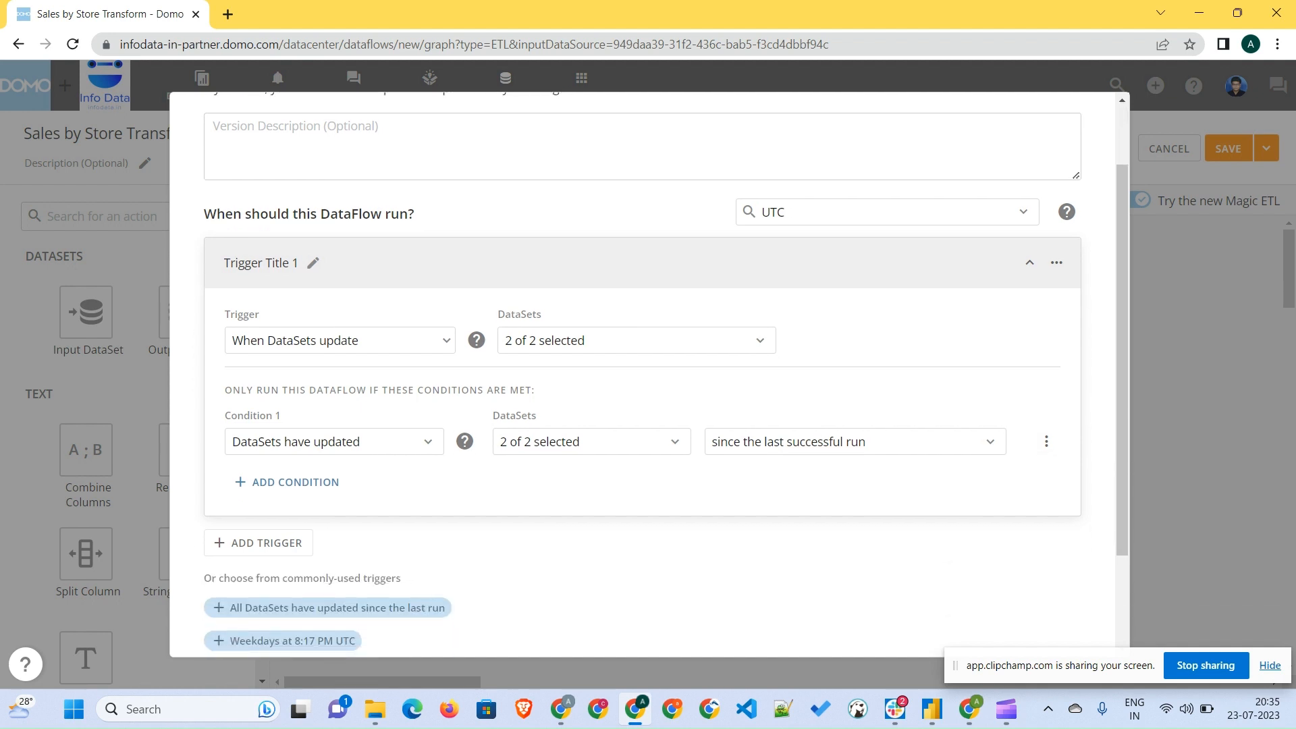
click(591, 441)
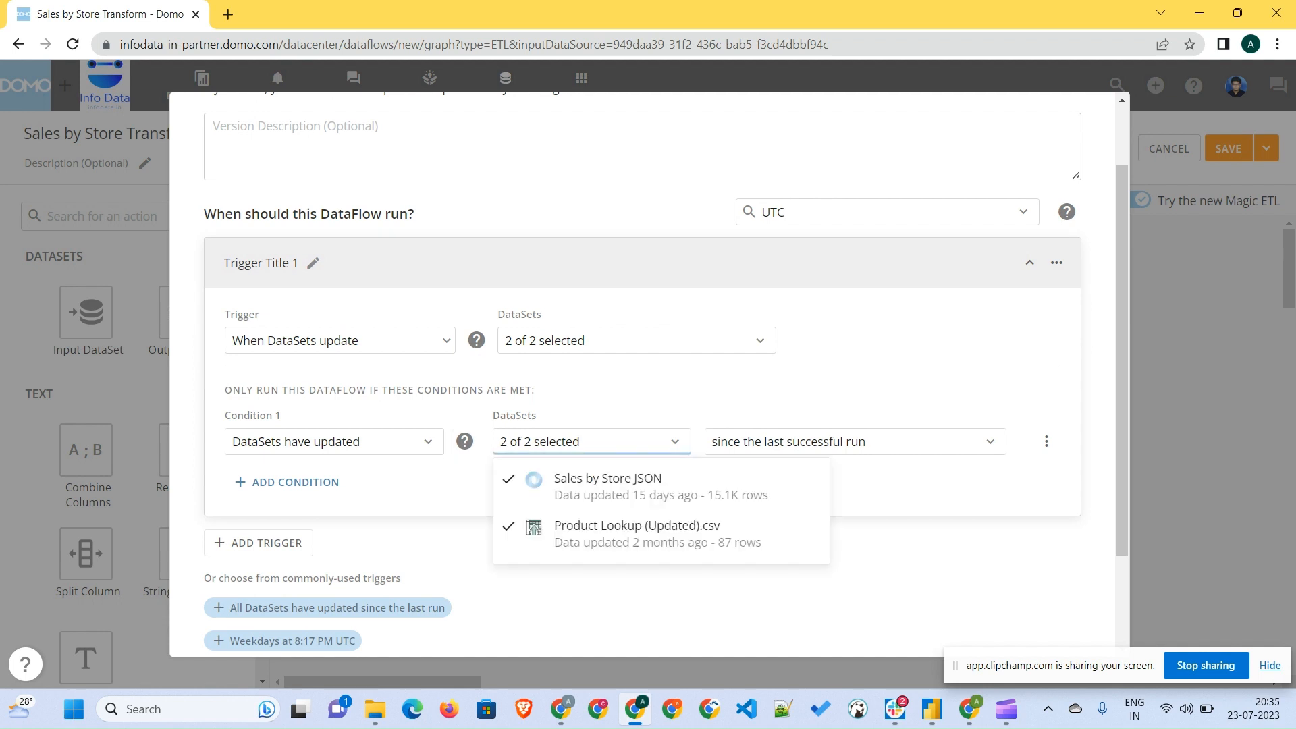
click(850, 441)
click(1046, 442)
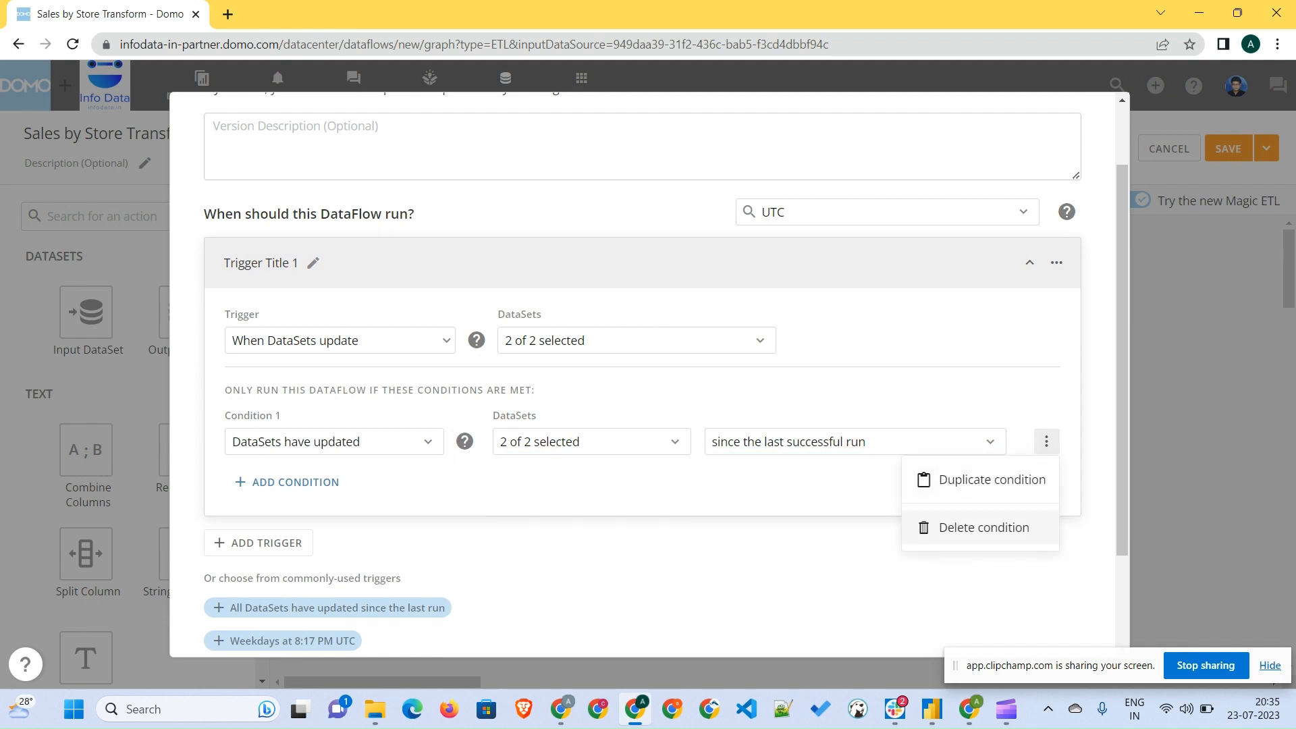
click(984, 527)
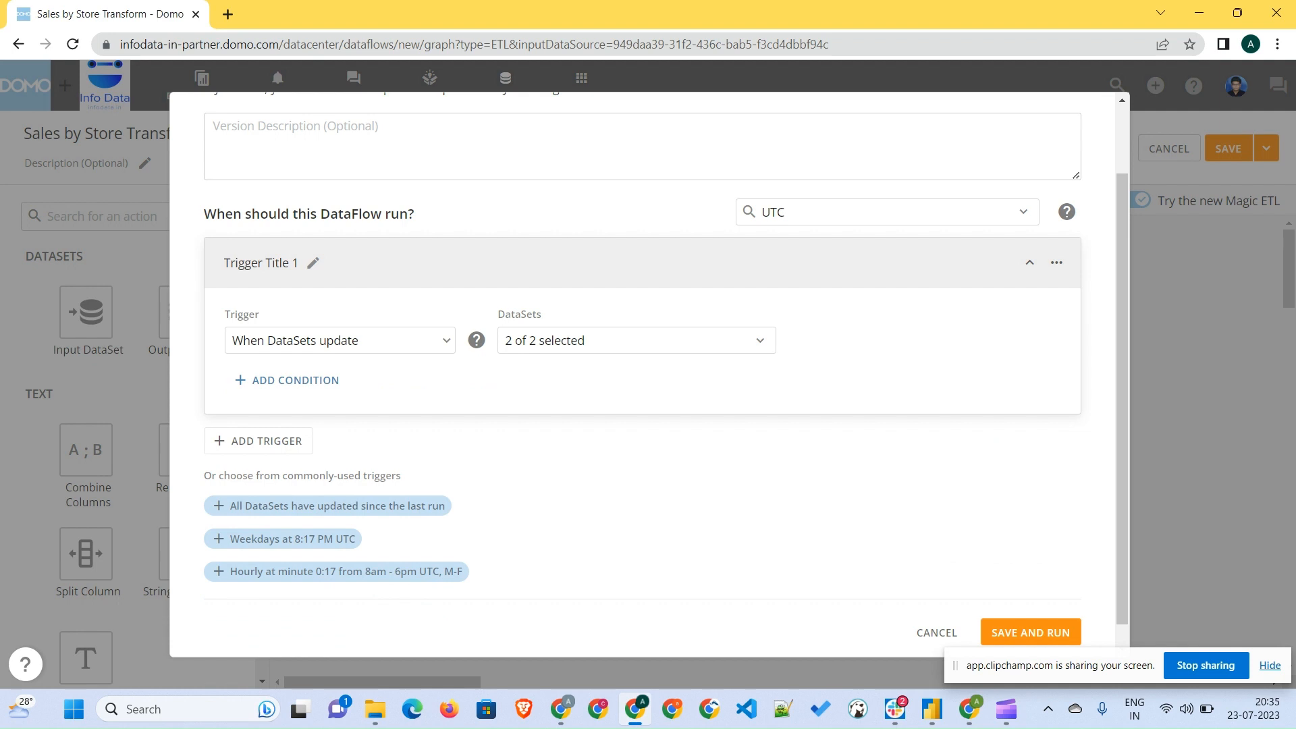
- Enter the version description First Run and save and run the dataflow
scroll(648, 378, up, 2)
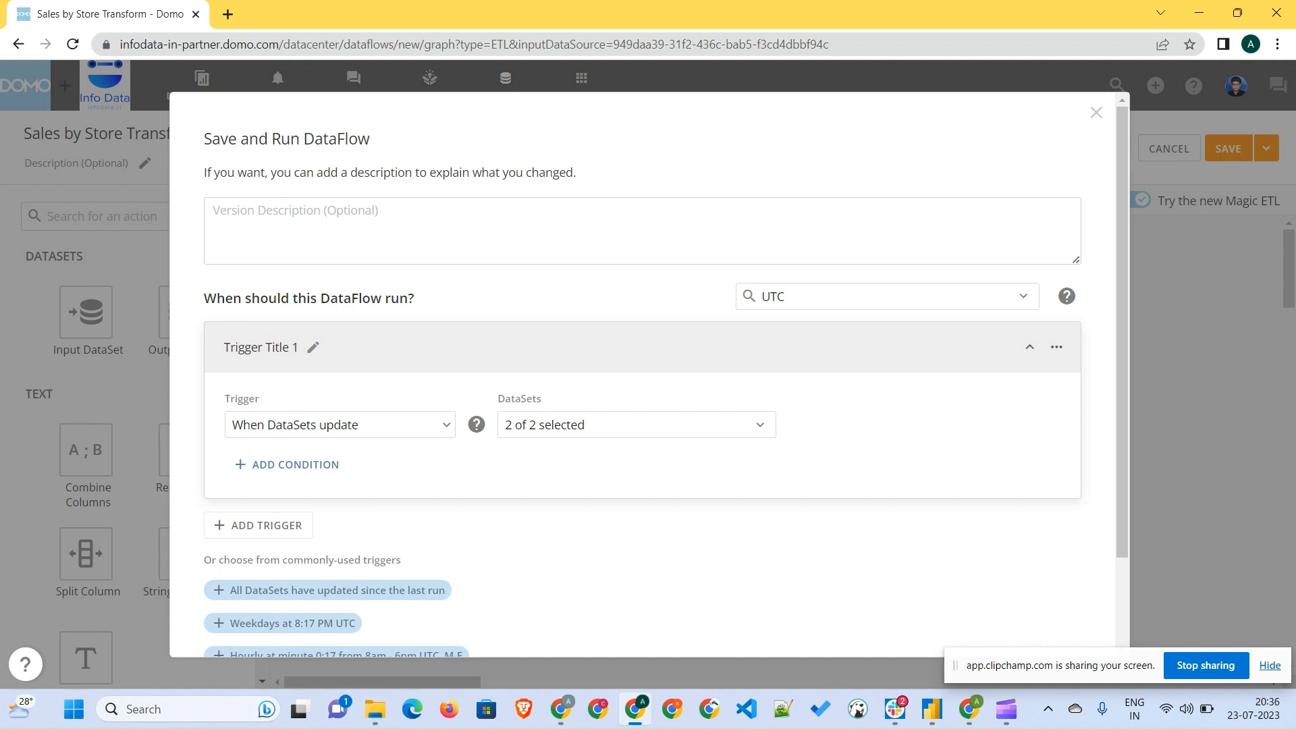
scroll(648, 375, down, 3)
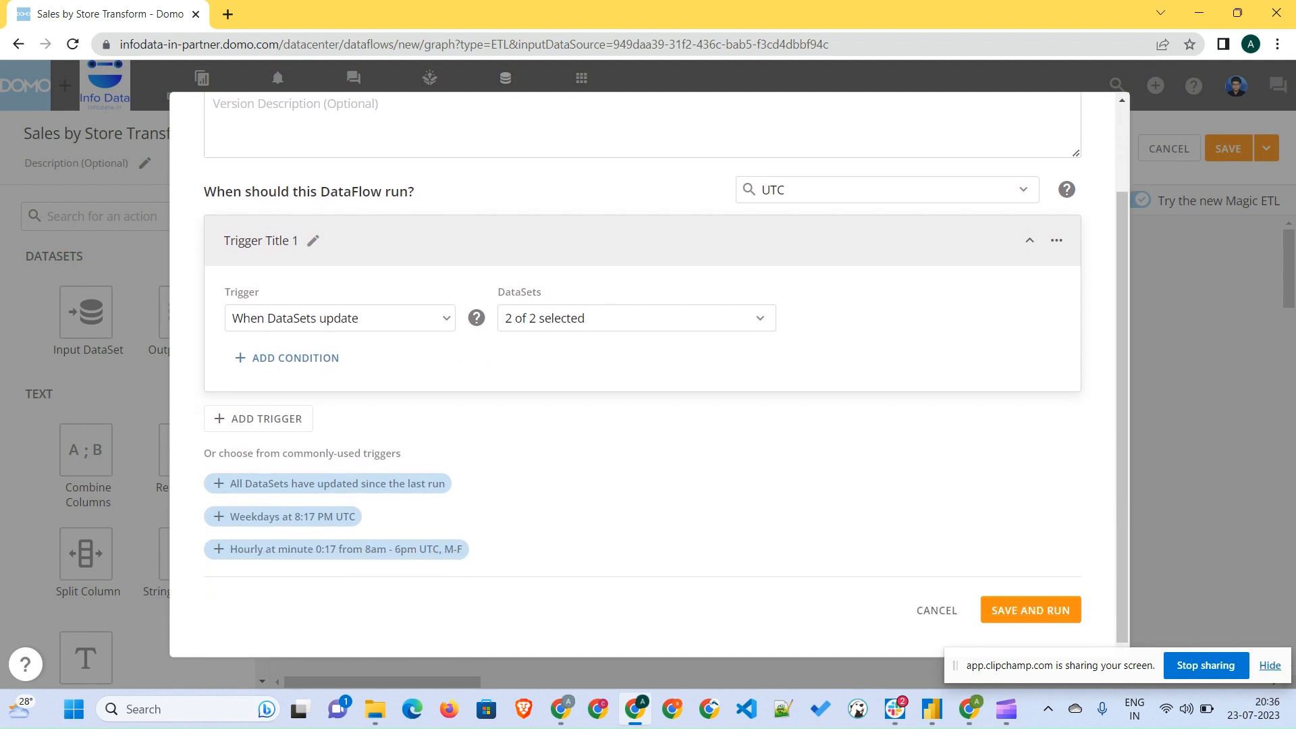
scroll(642, 375, up, 1)
click(432, 203)
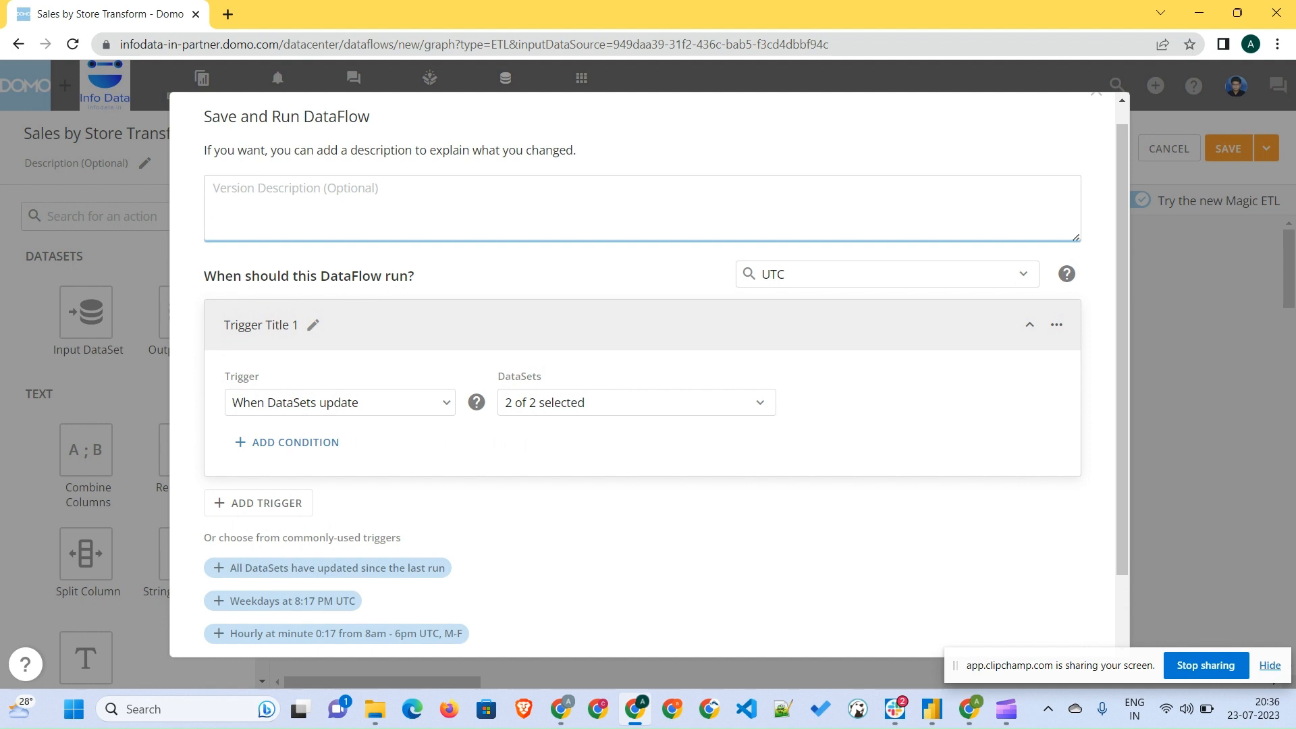
text(First Run)
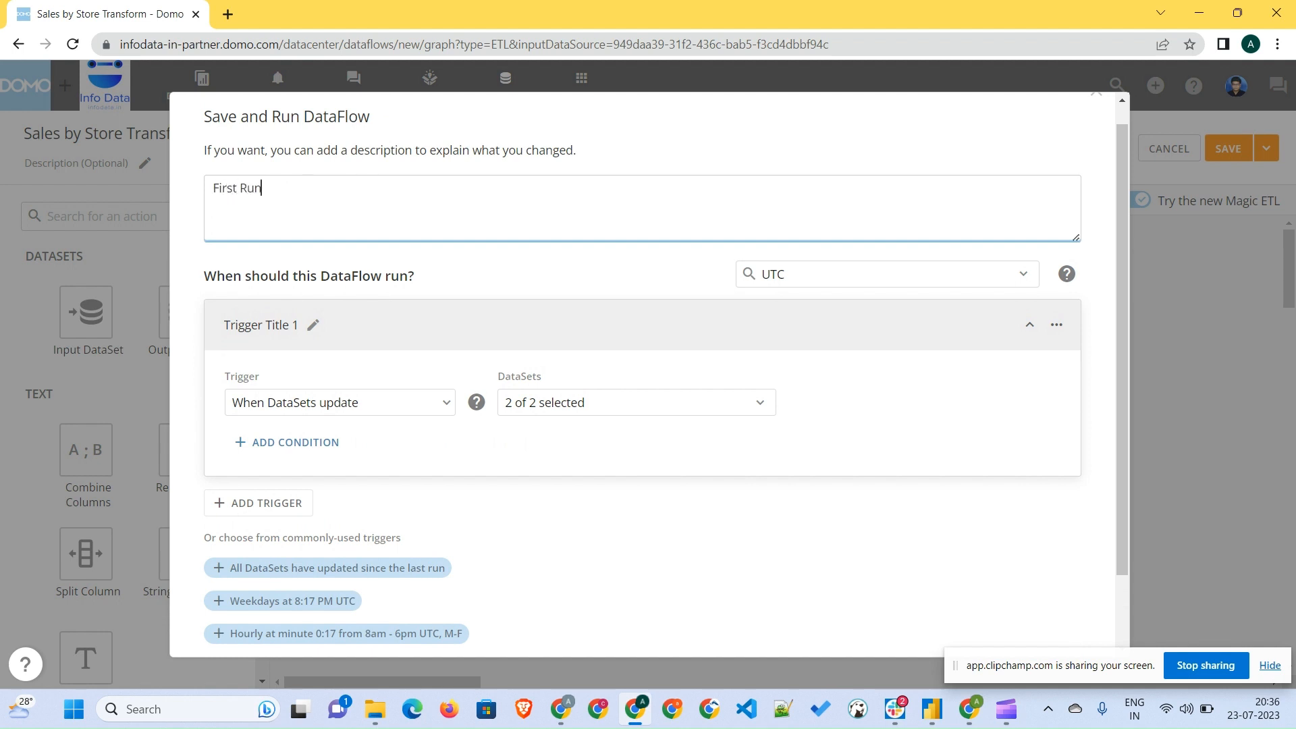
scroll(642, 375, down, 1)
click(1030, 612)
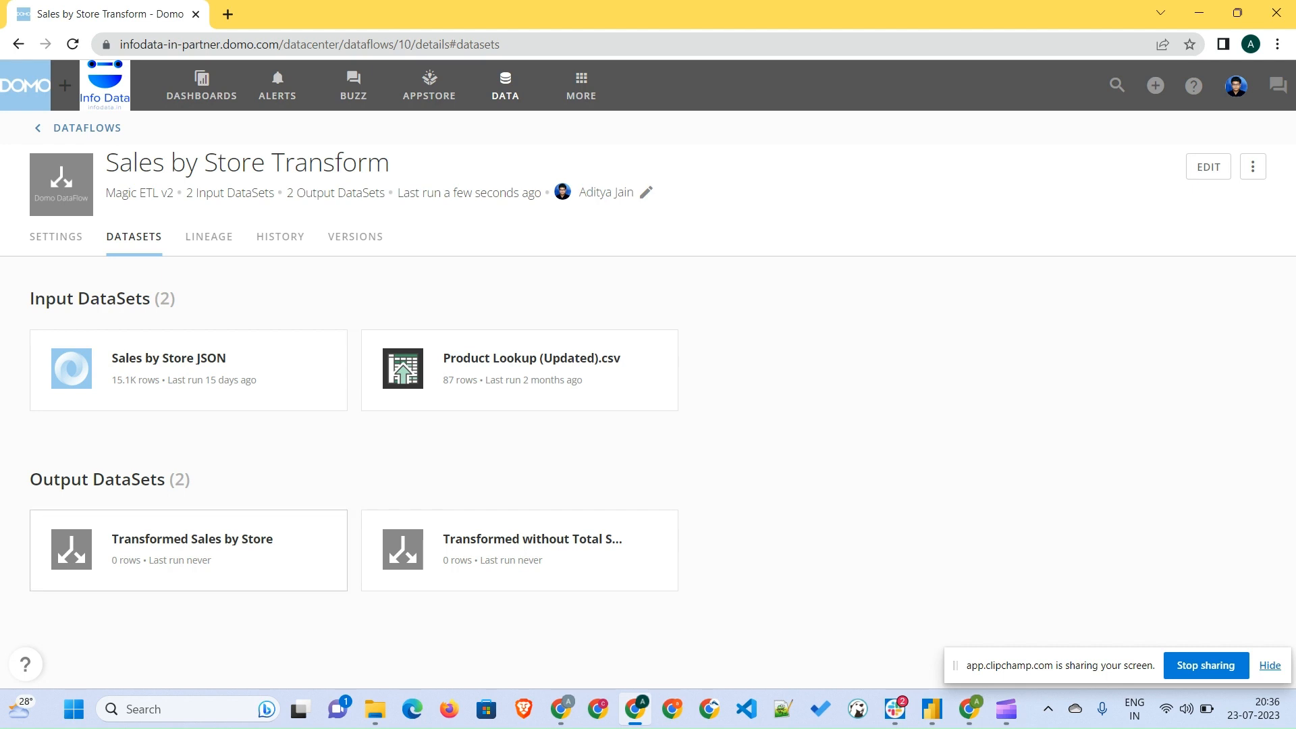
- Review the Transformed Sales by Store dataset, then the dataflow's lineage, run history and versions
click(192, 538)
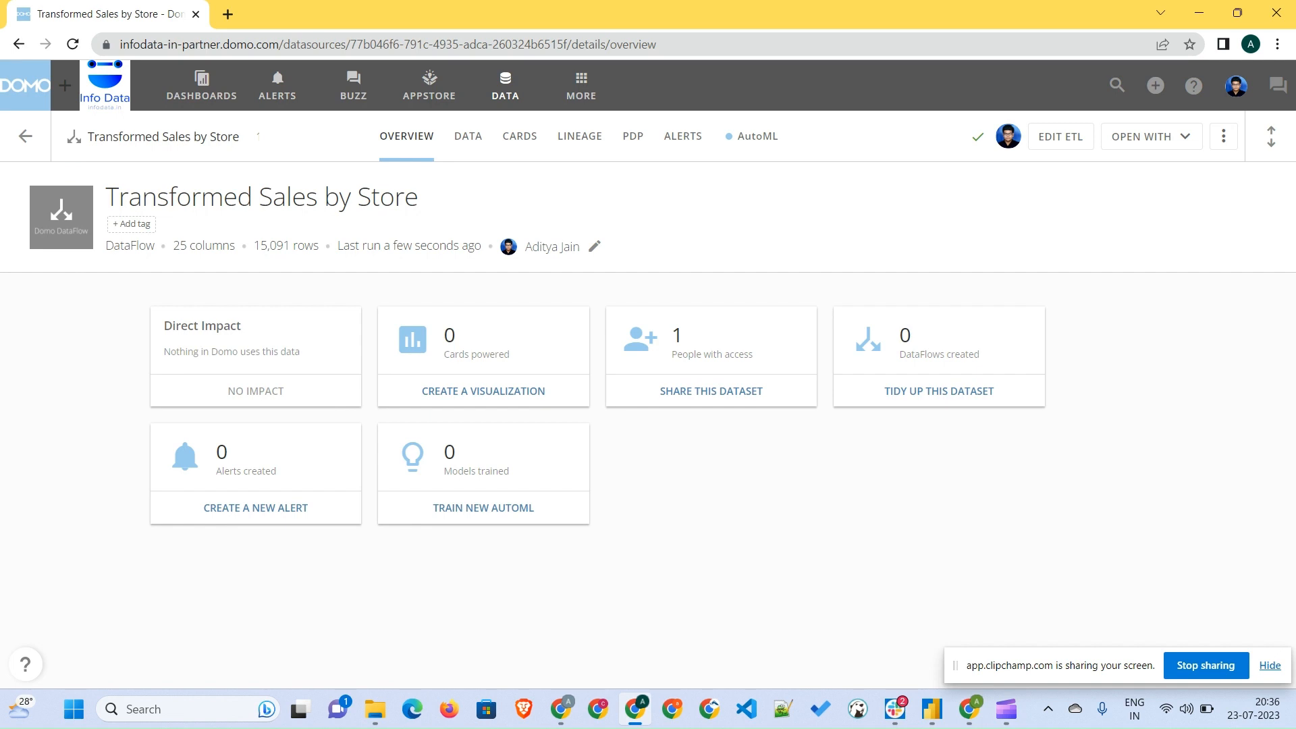
key(alt+Left)
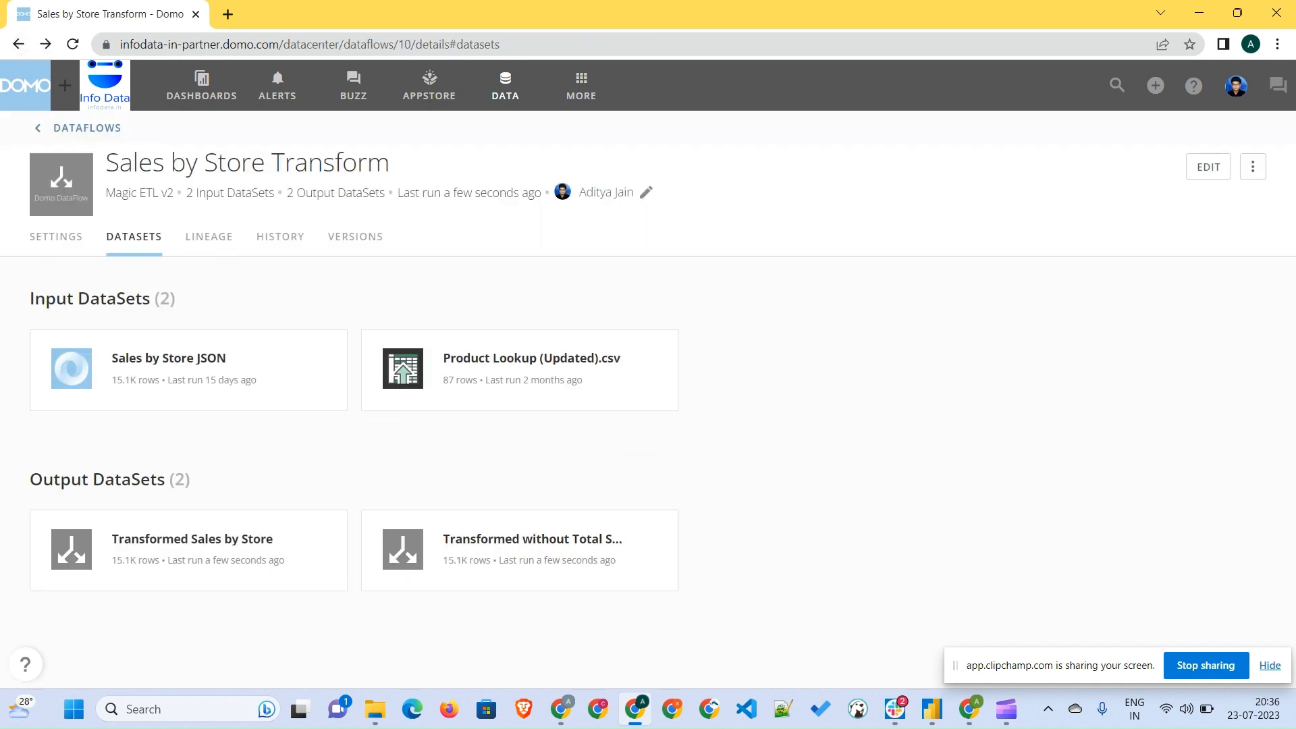
click(209, 236)
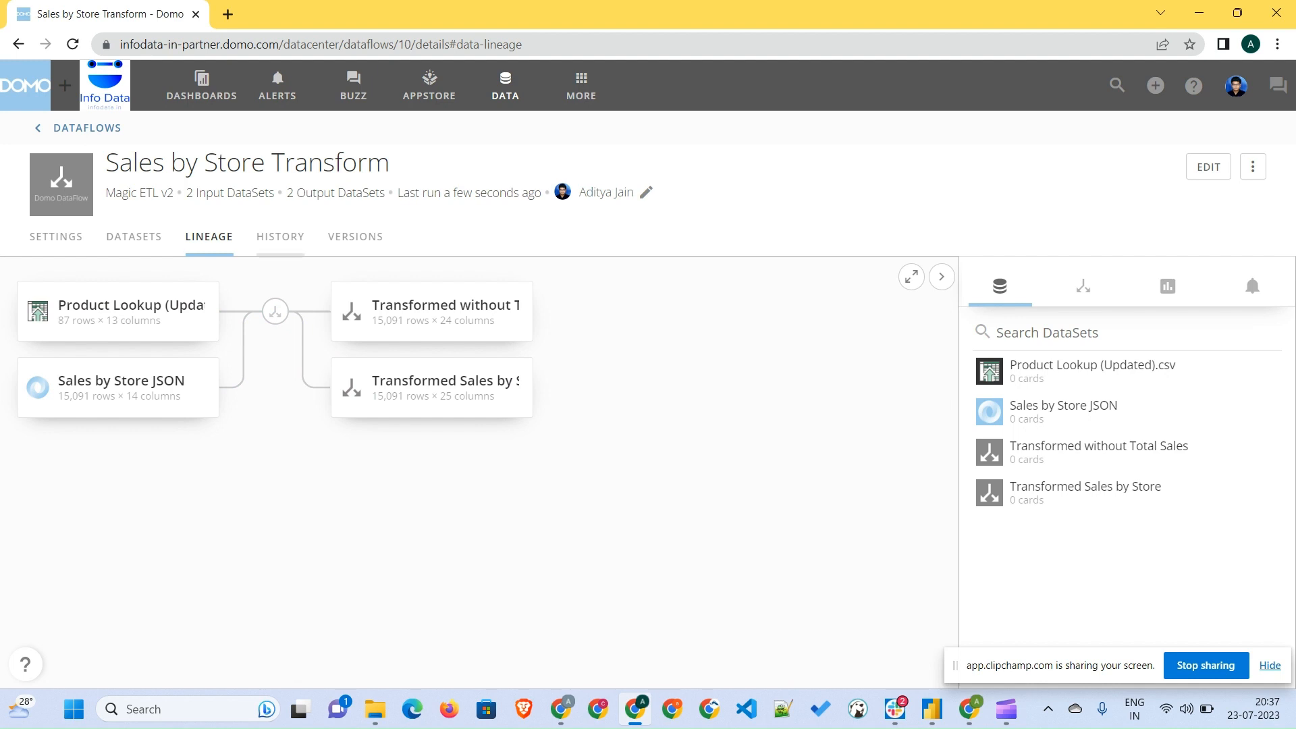
click(280, 237)
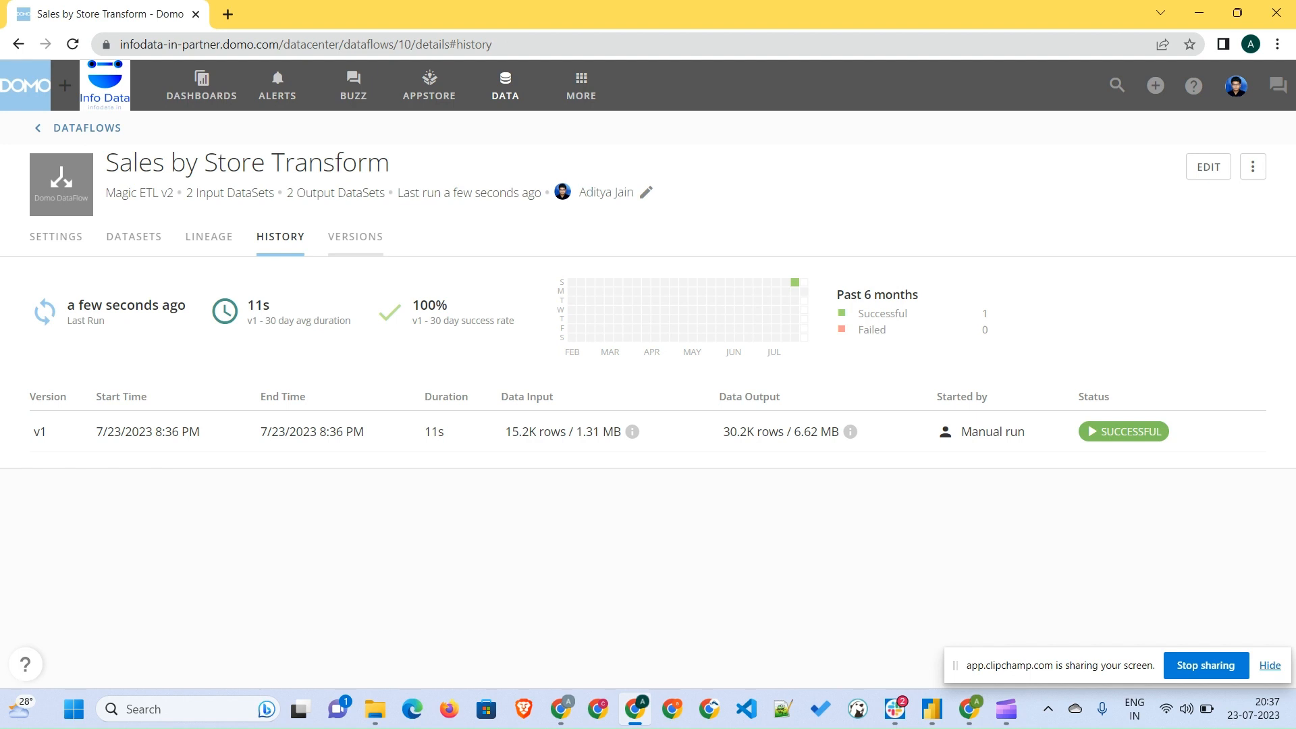
click(355, 236)
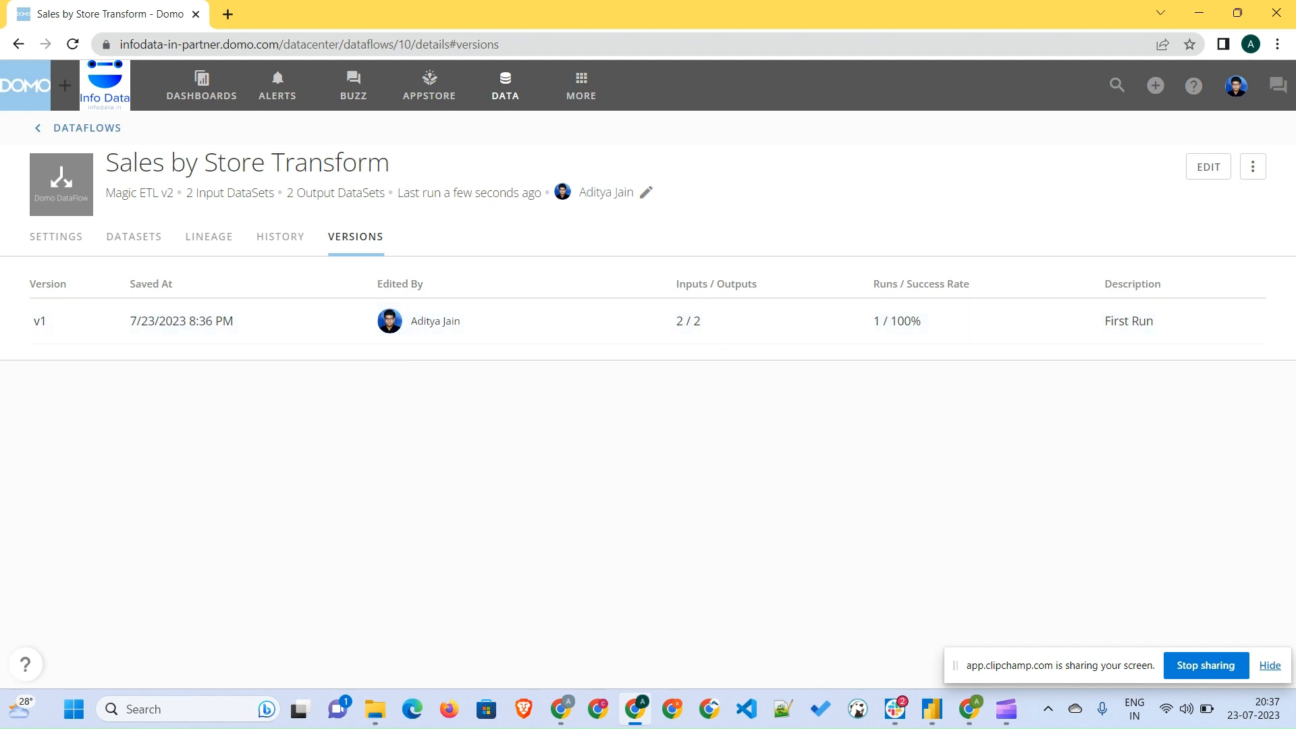
- Edit the dataflow and delete the Transformed without Total Sales output
click(1208, 167)
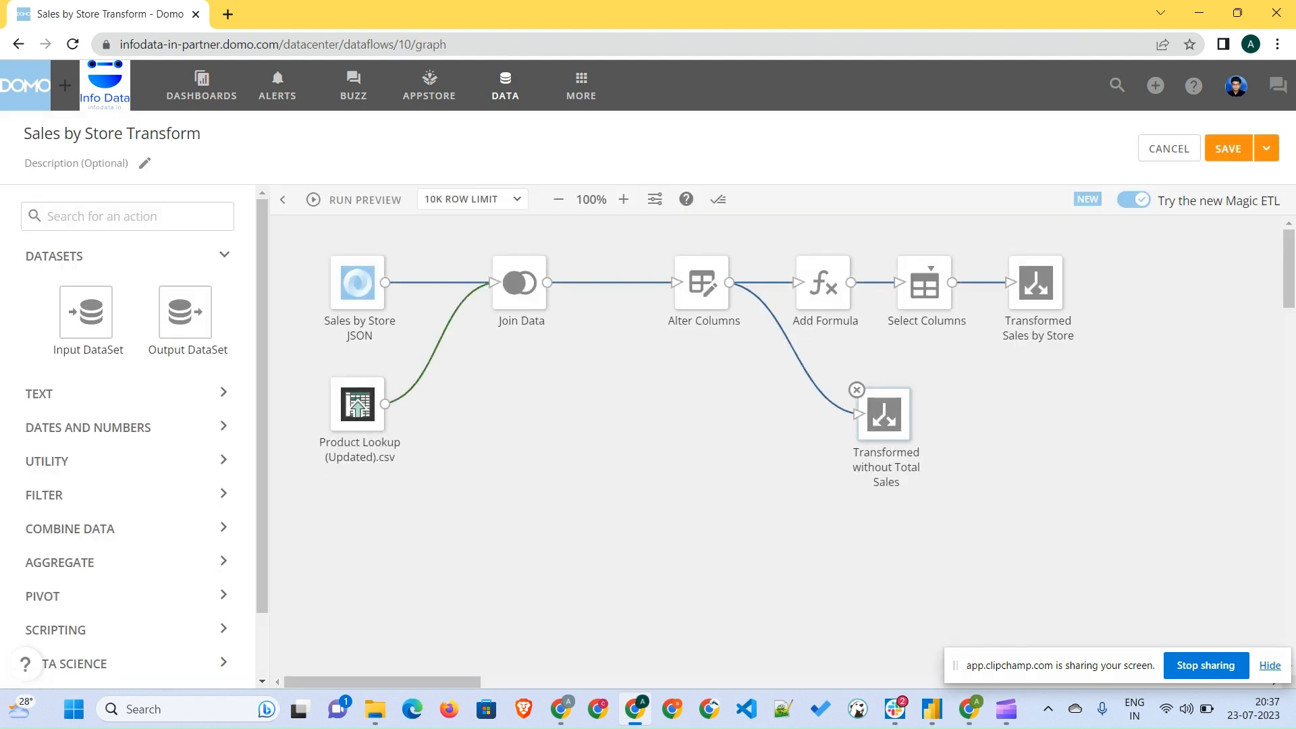
click(857, 389)
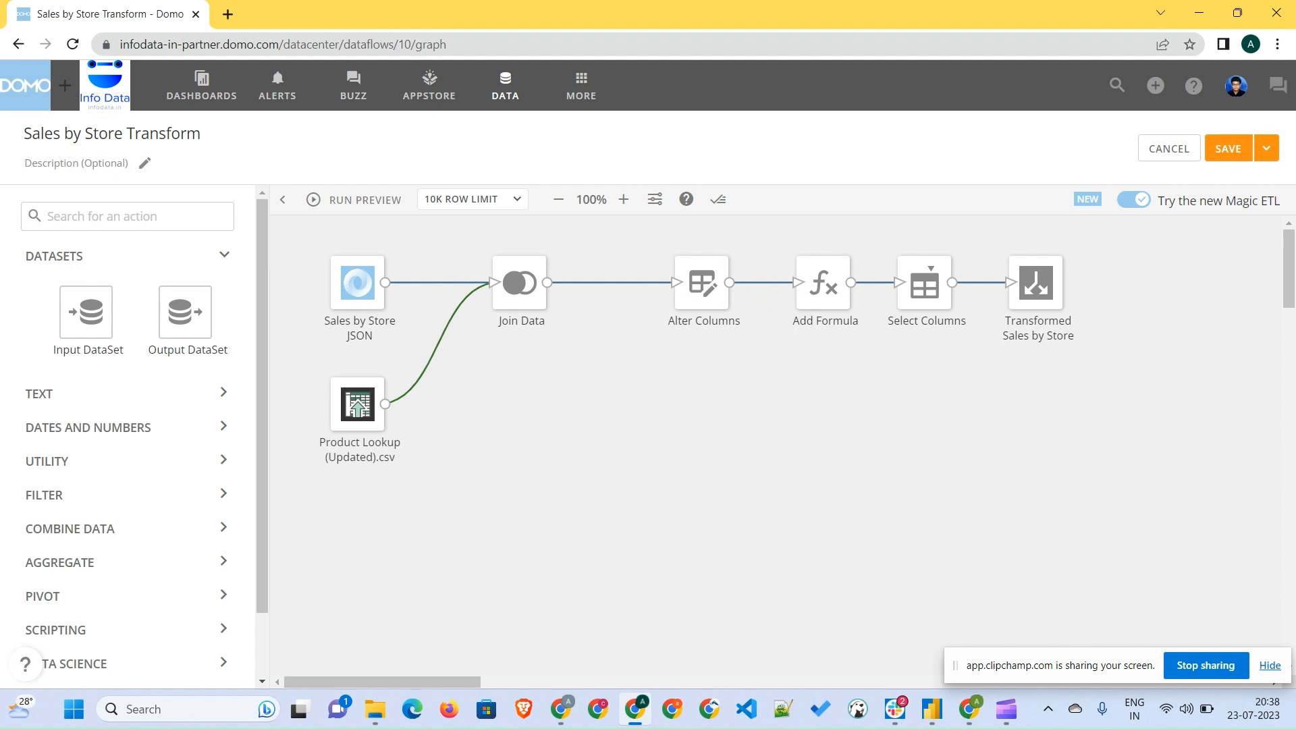
- Save and run the dataflow with the version description Branch removed
click(1266, 149)
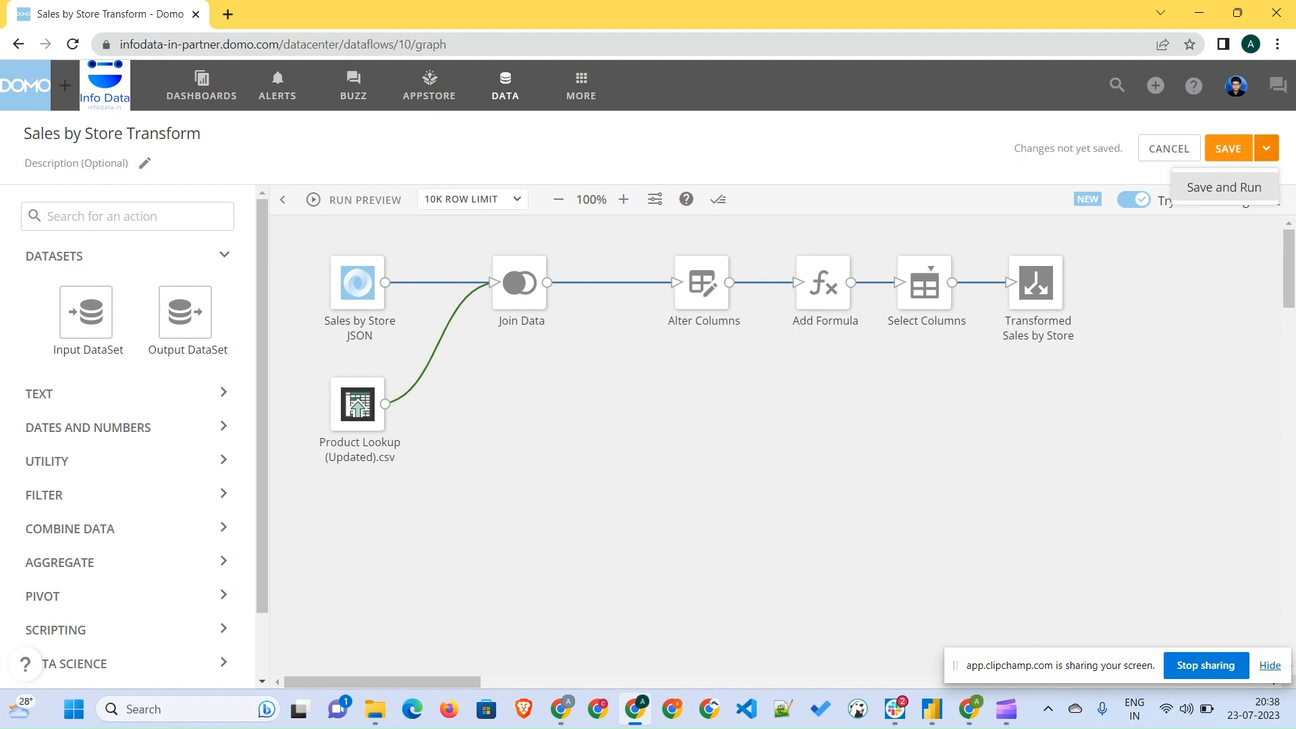
click(1232, 186)
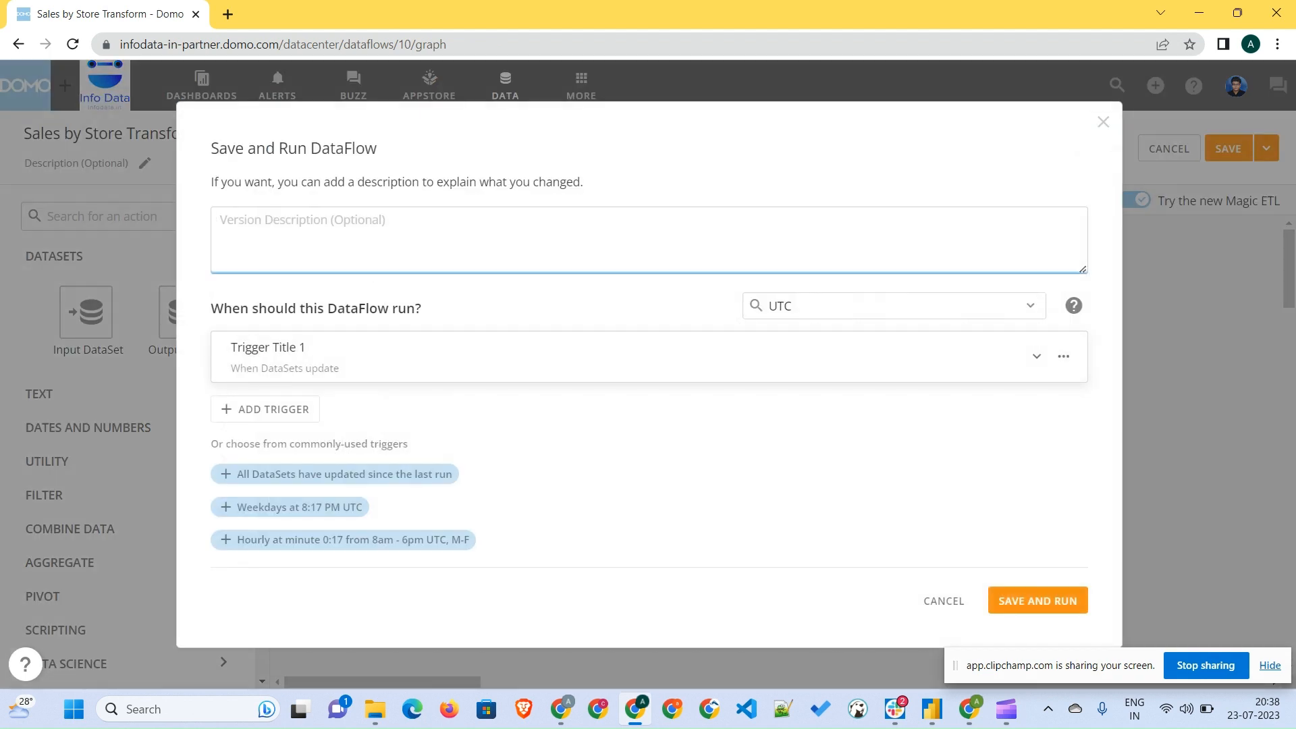
text(Branch removed)
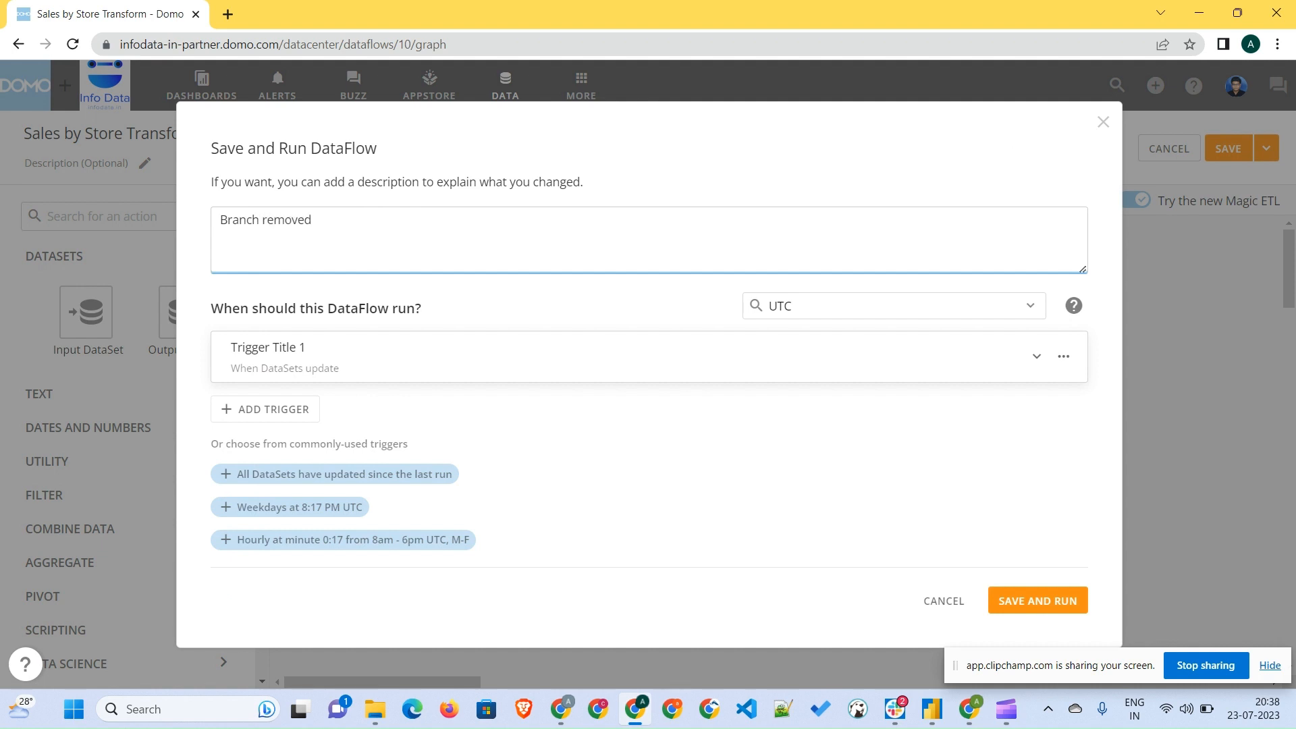
click(1038, 600)
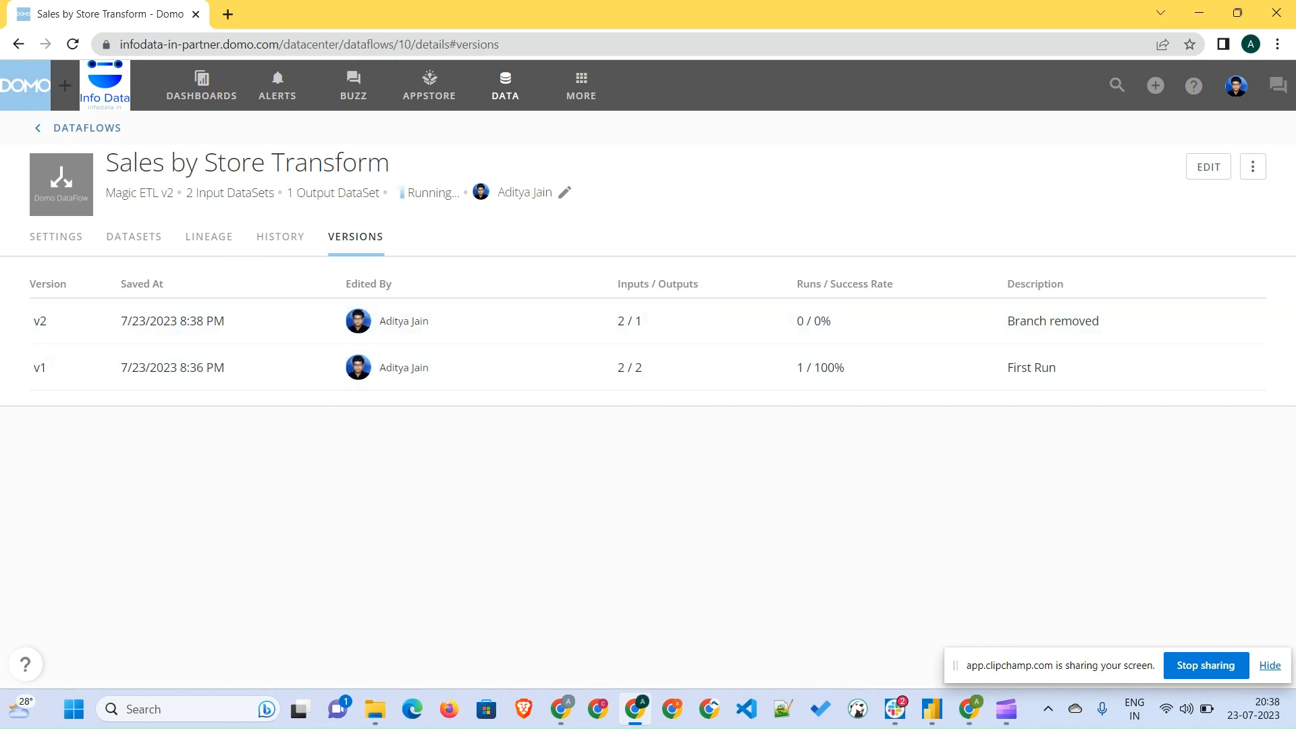
- Review the dataflow's output datasets, run history and versions, and open its graph in the editor
click(134, 237)
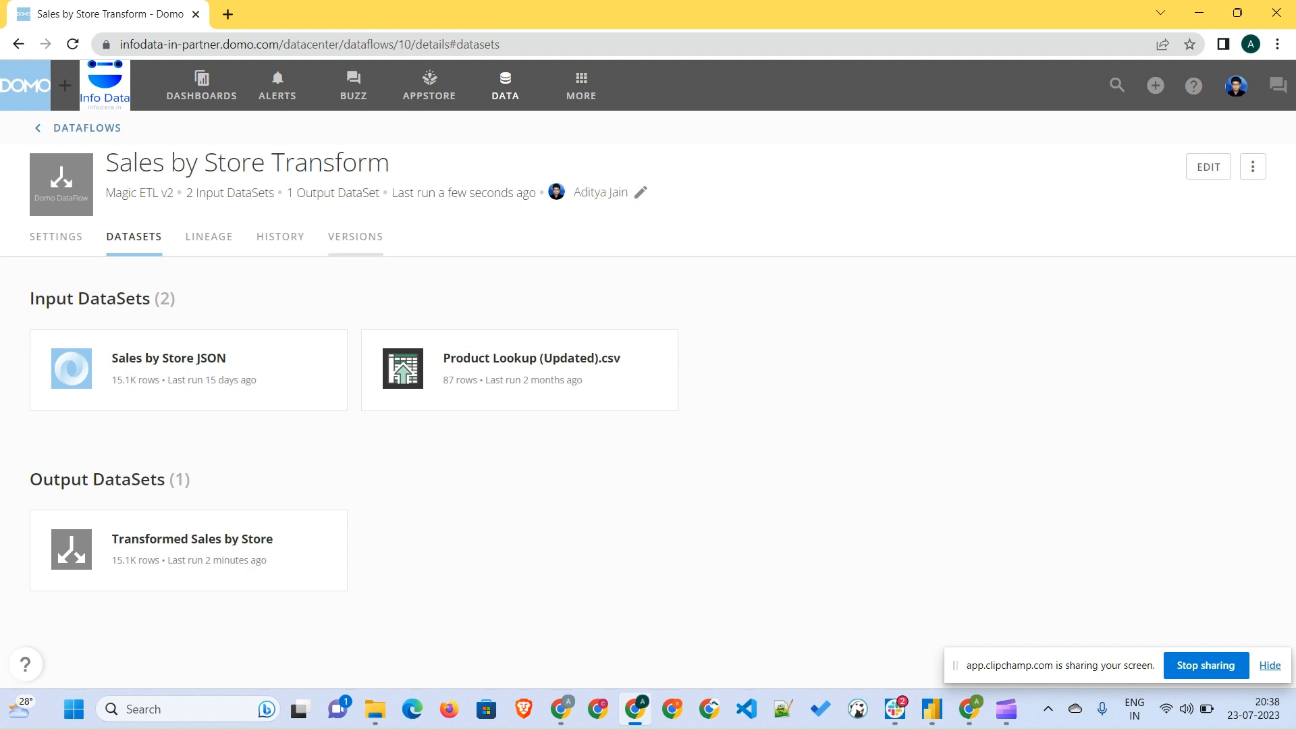
click(355, 237)
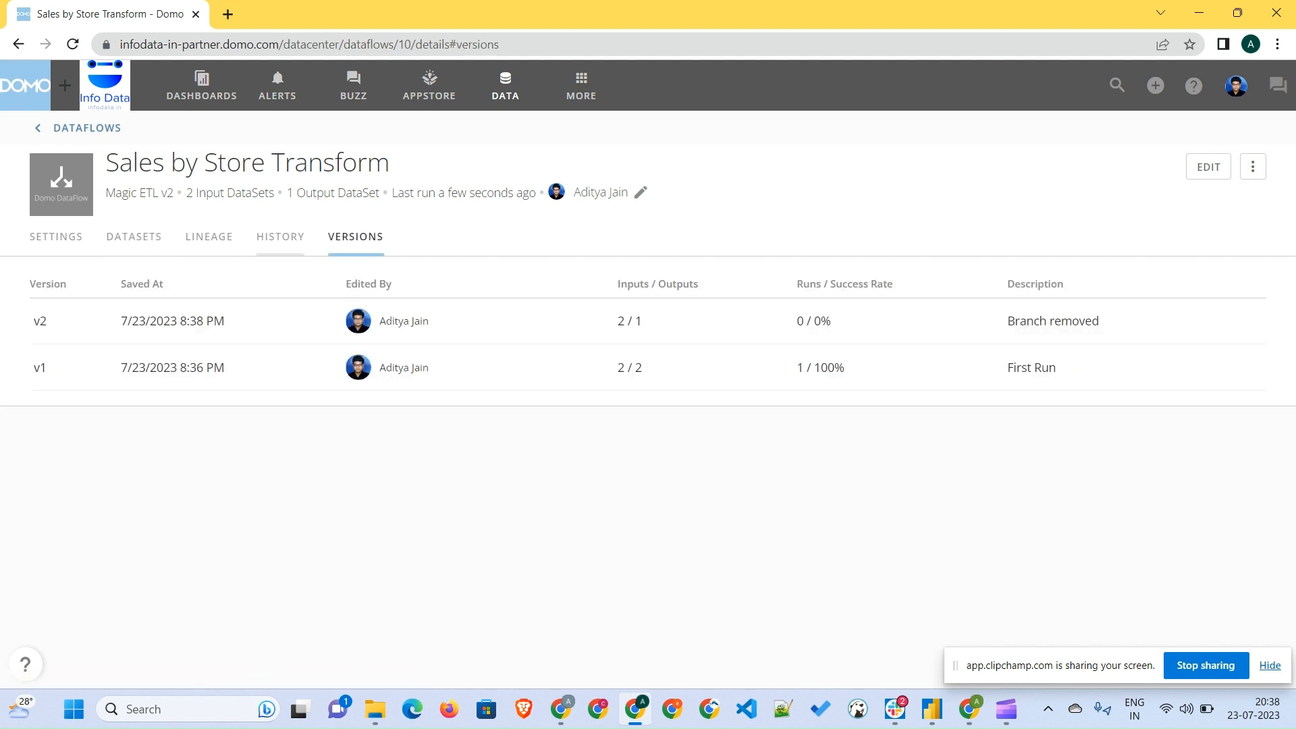
click(280, 236)
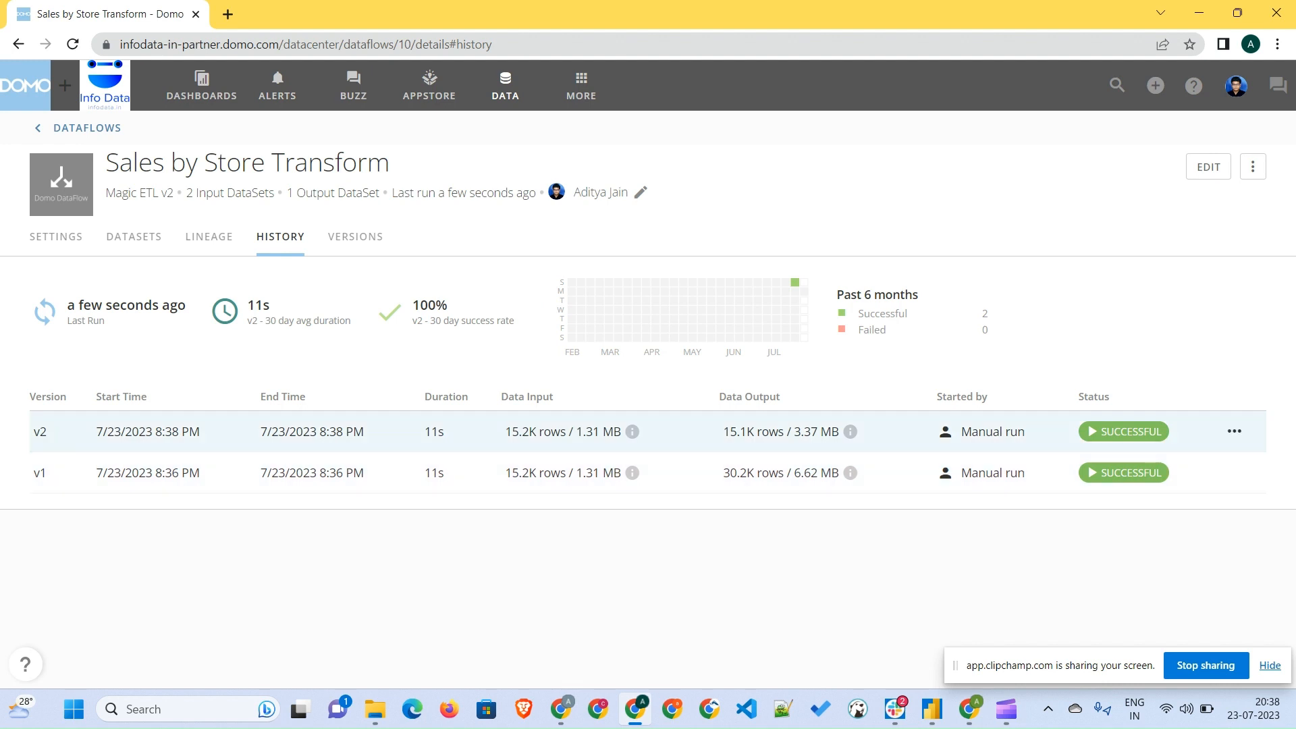
click(354, 236)
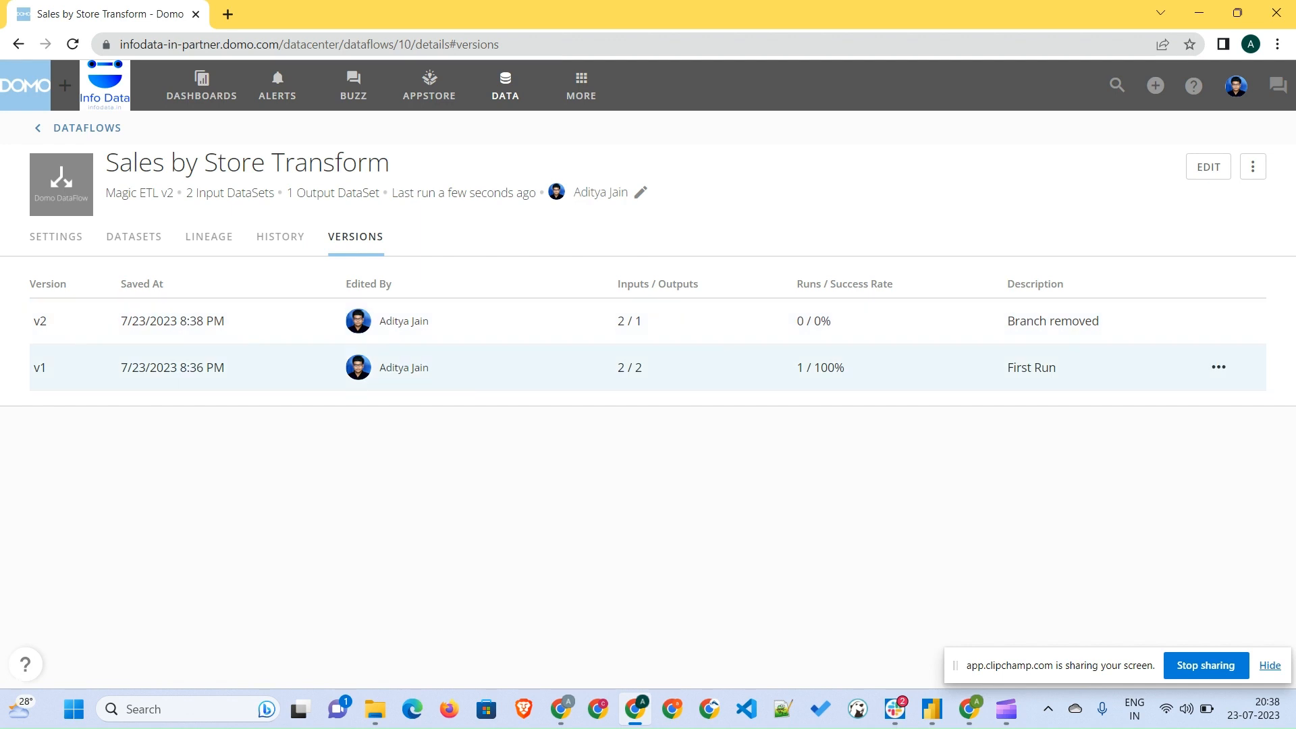
click(1208, 167)
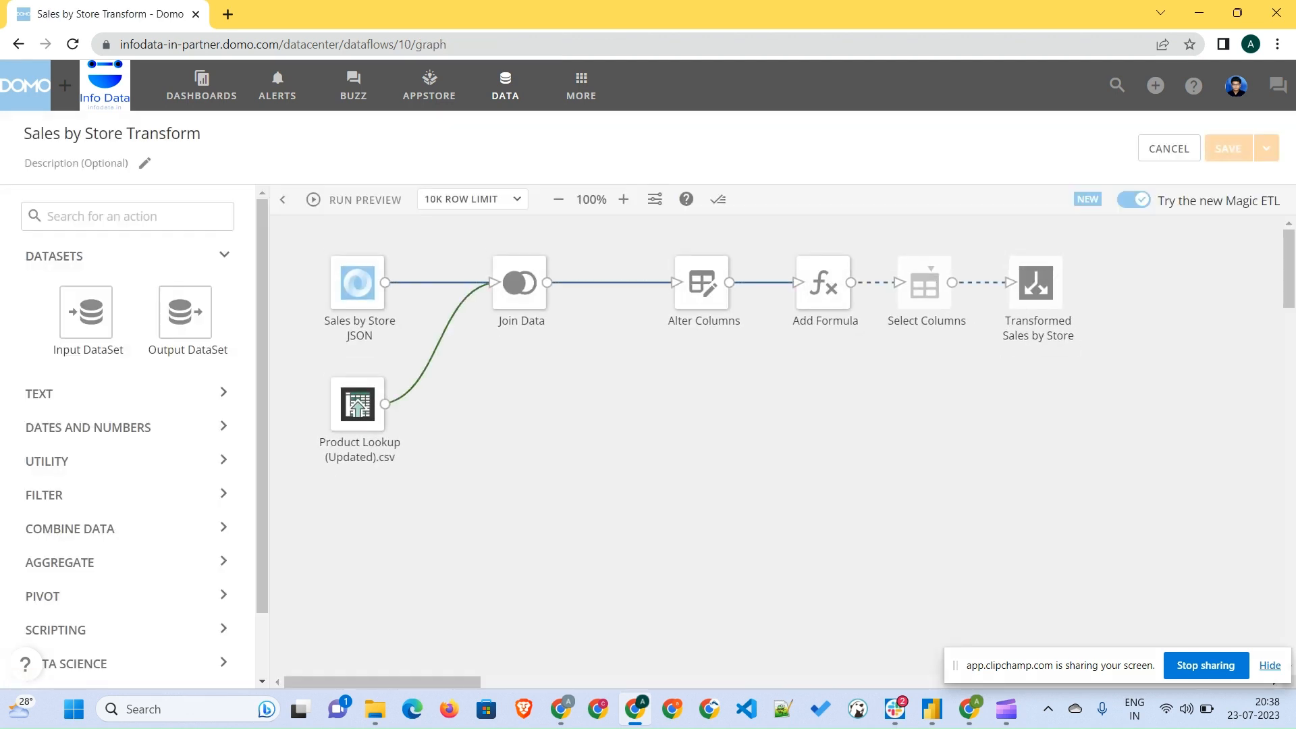
click(18, 44)
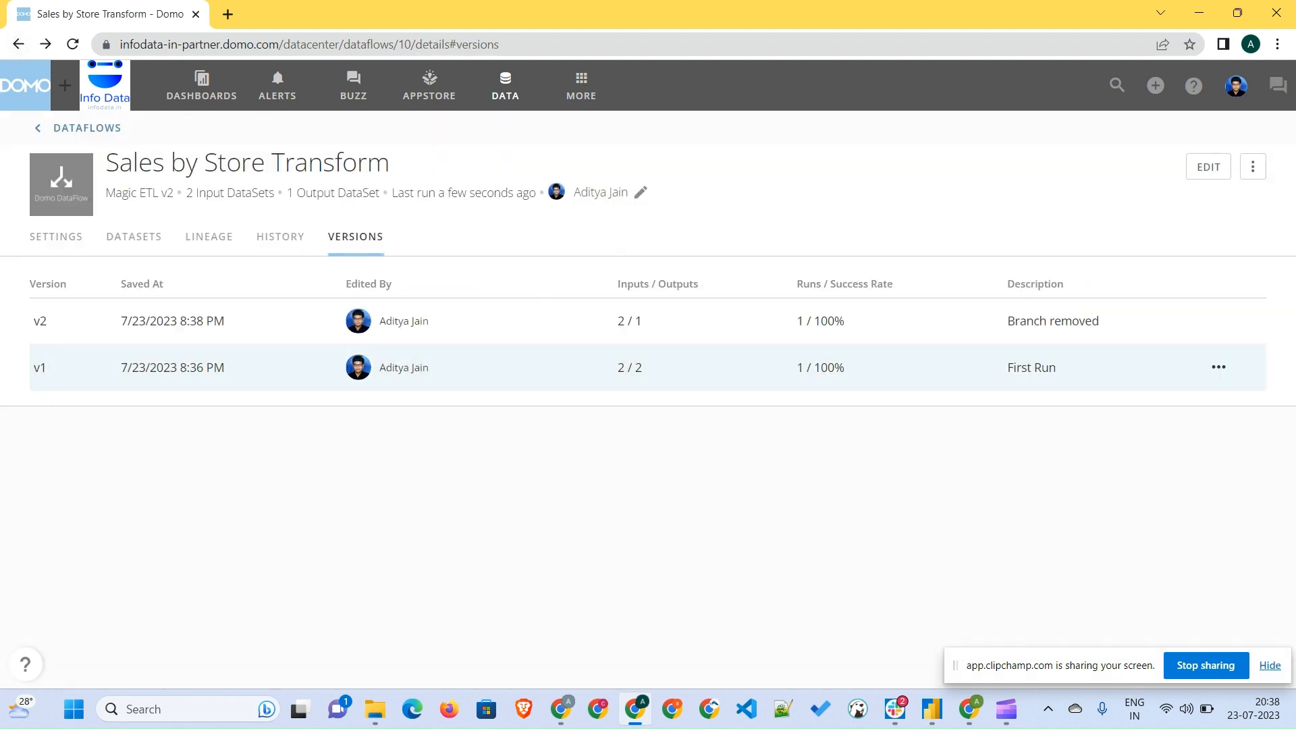
- Make version v1 the current version of the dataflow
click(1218, 367)
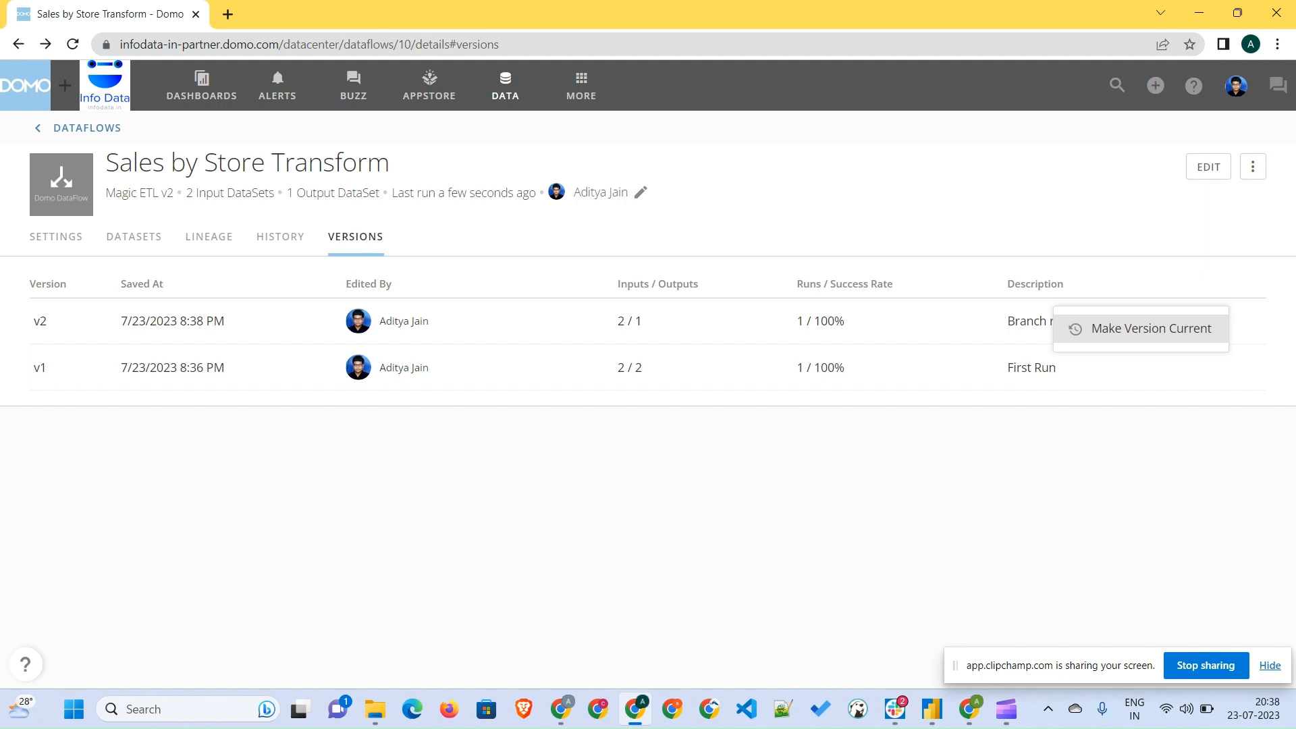
click(1150, 328)
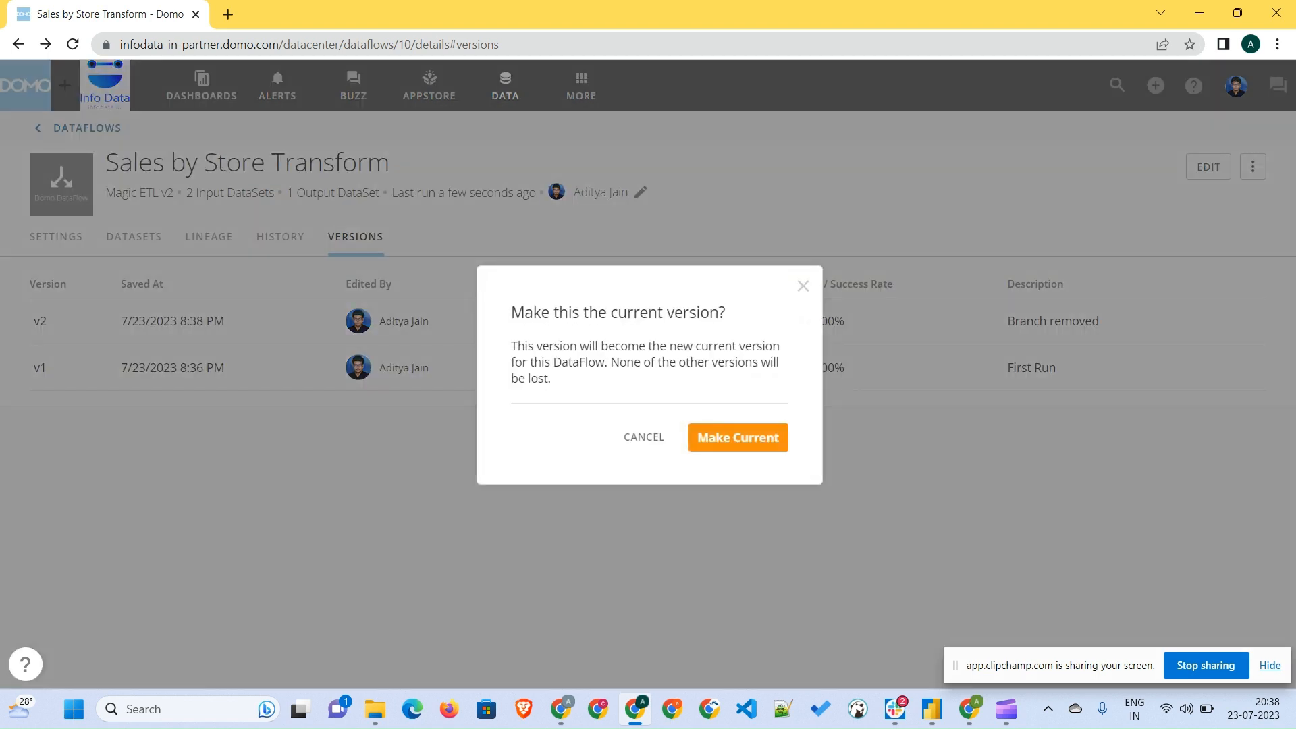
click(738, 438)
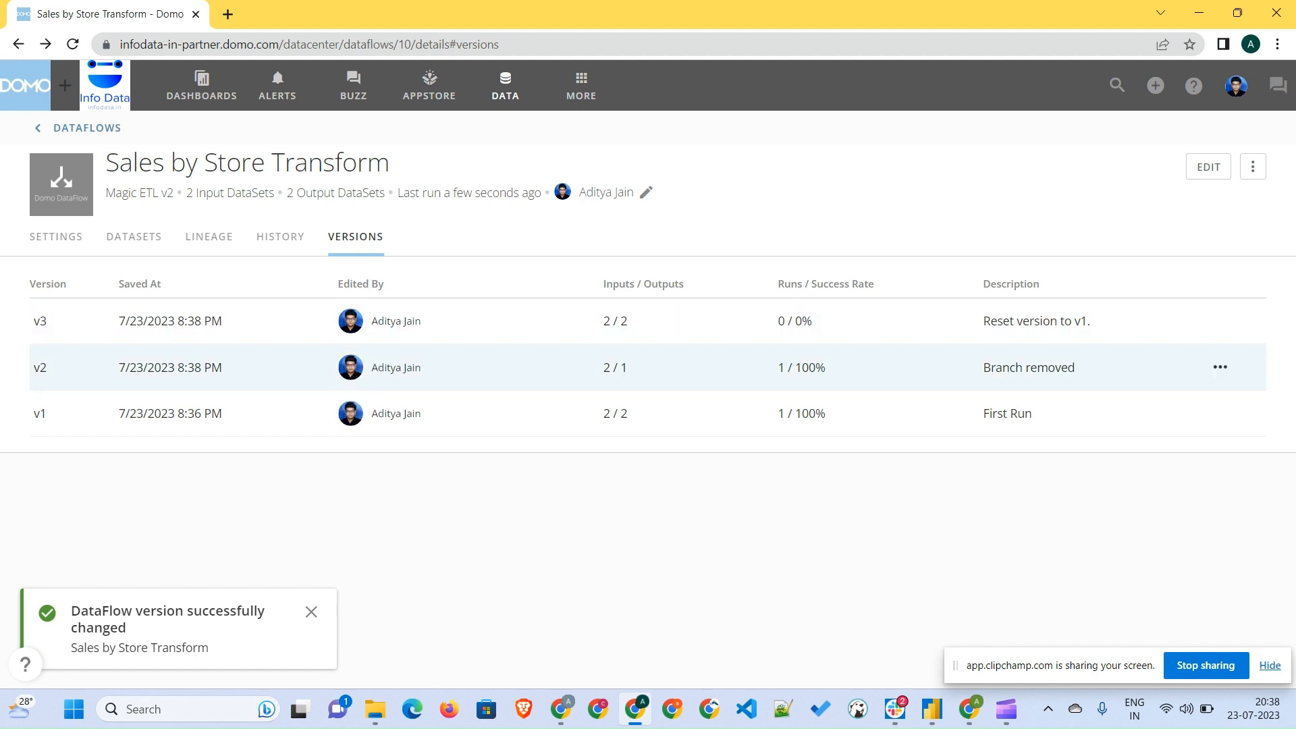
- Inspect the restored graph, the output datasets and the dataflow's run trigger settings
click(1207, 167)
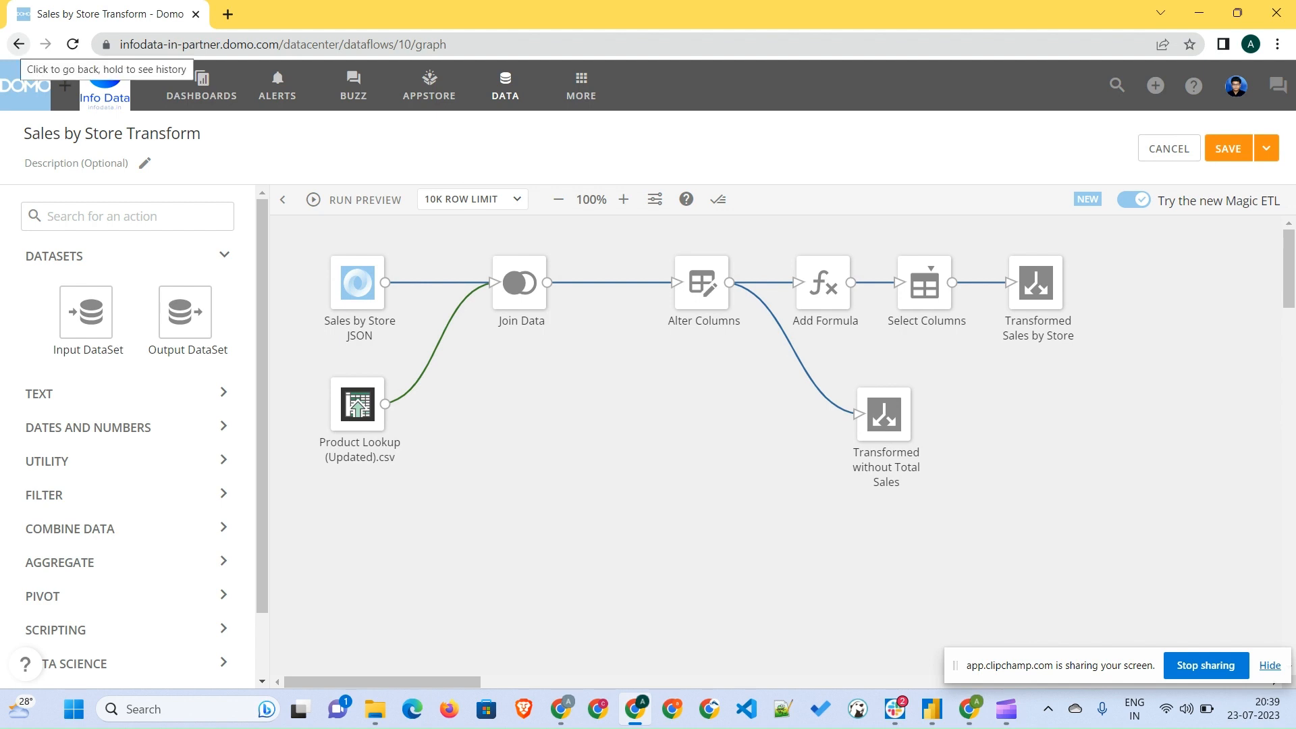
click(18, 44)
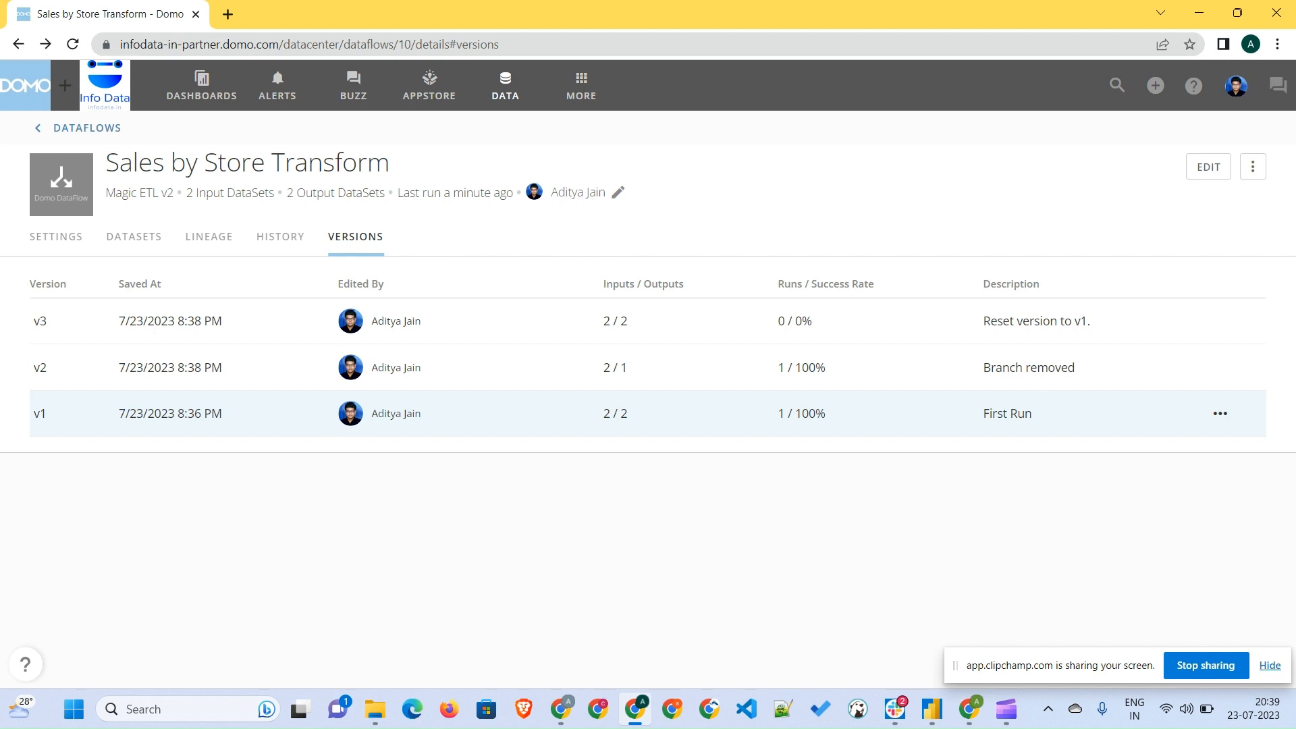
click(134, 236)
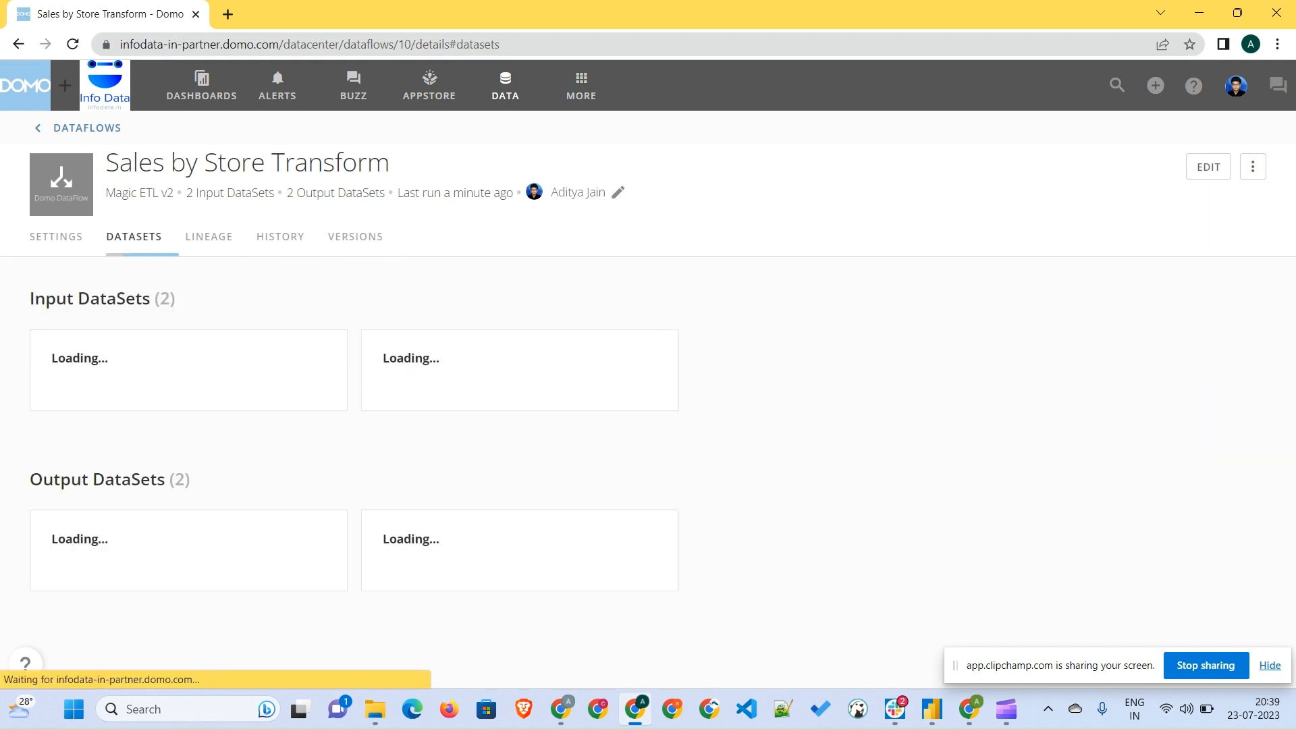
click(56, 237)
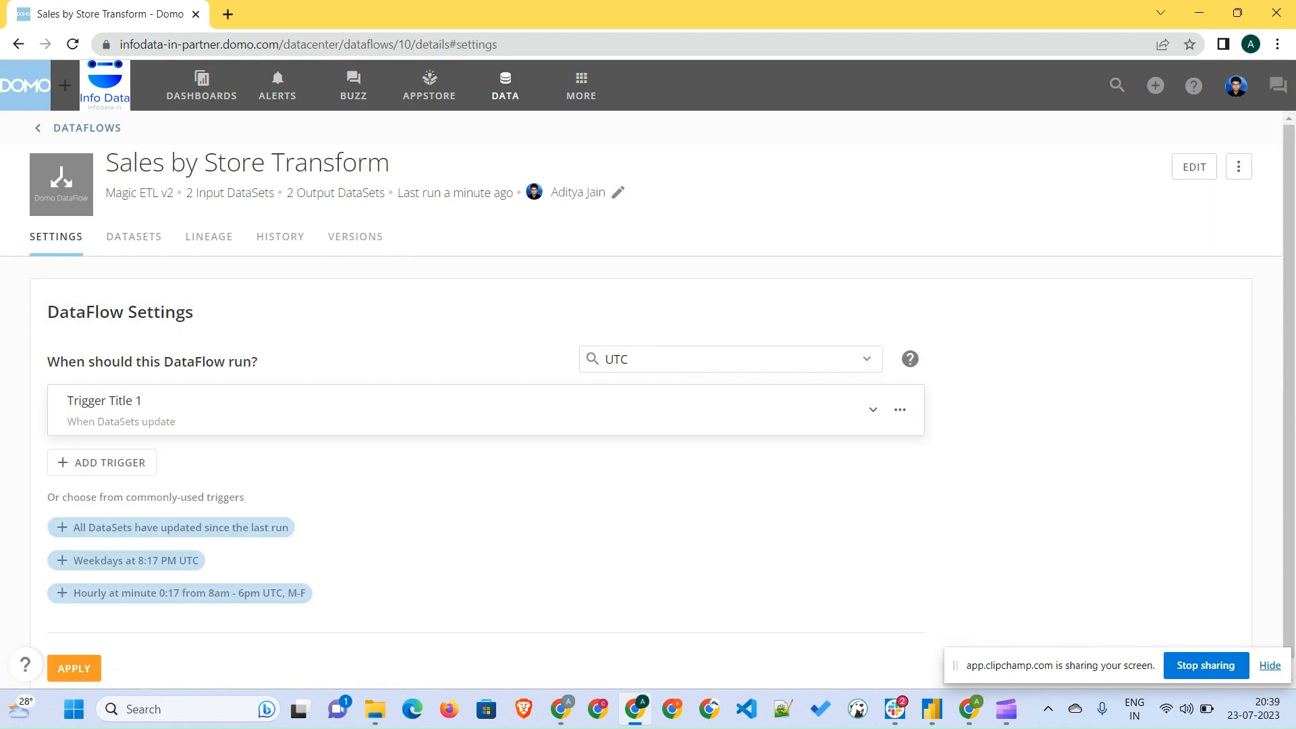
scroll(648, 395, down, 1)
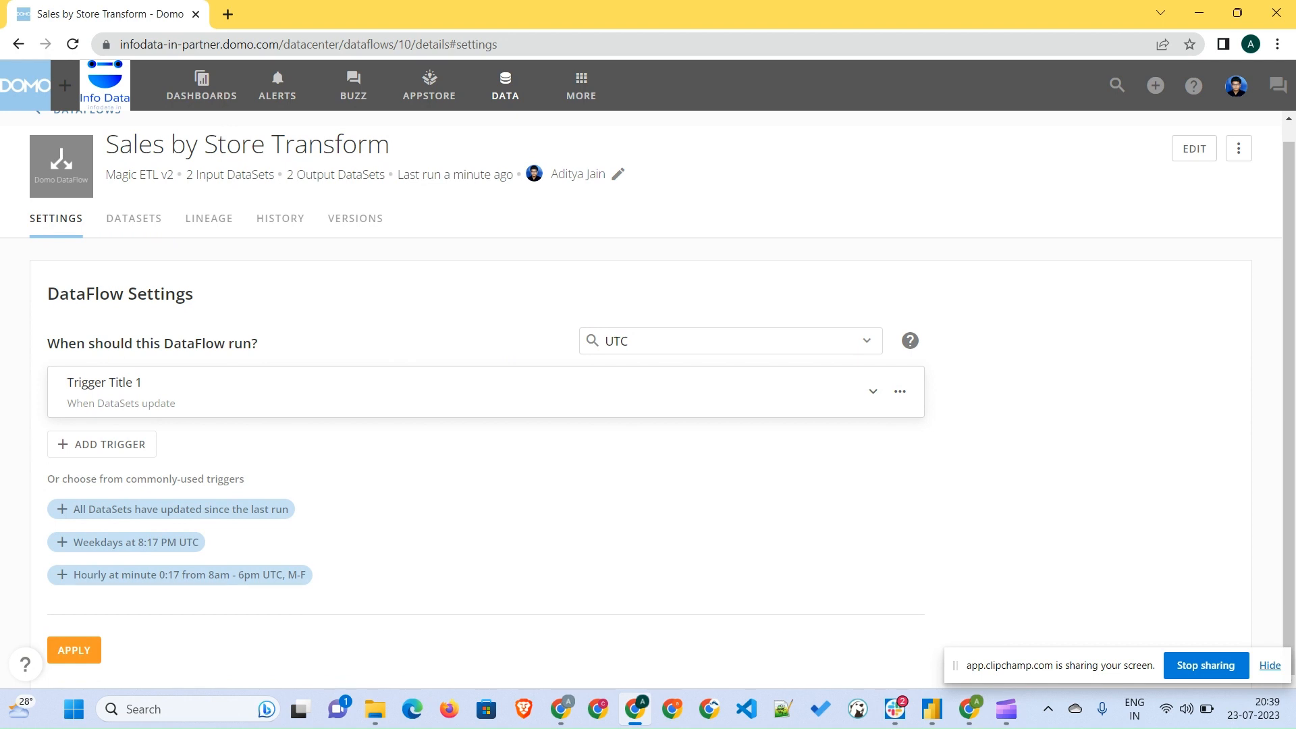
click(873, 391)
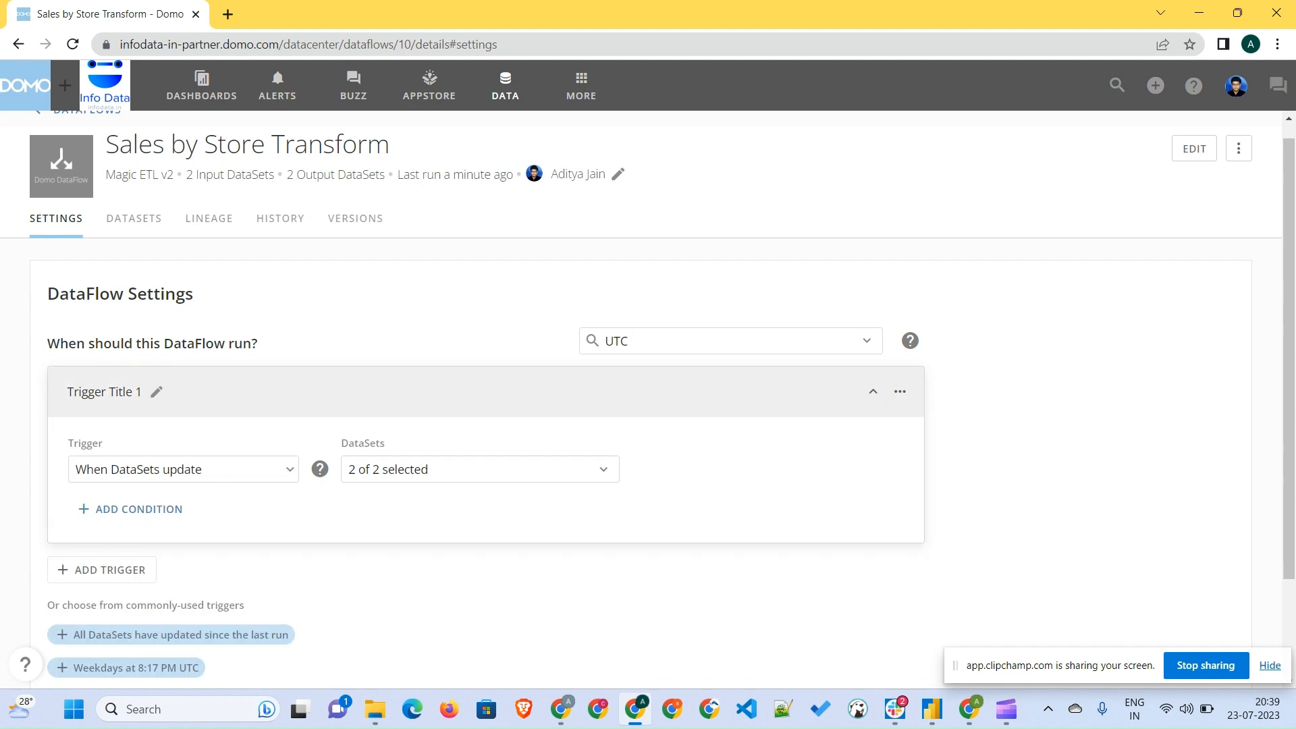
scroll(648, 395, down, 2)
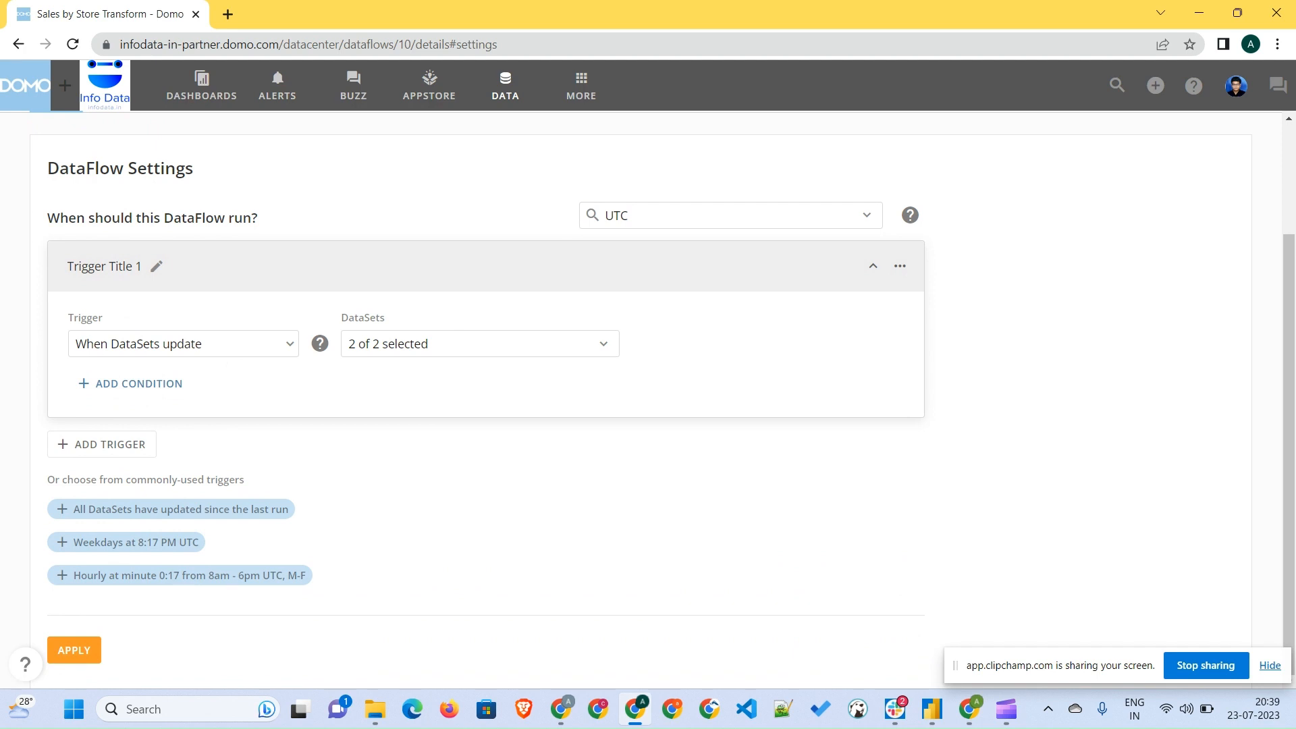
scroll(648, 398, up, 2)
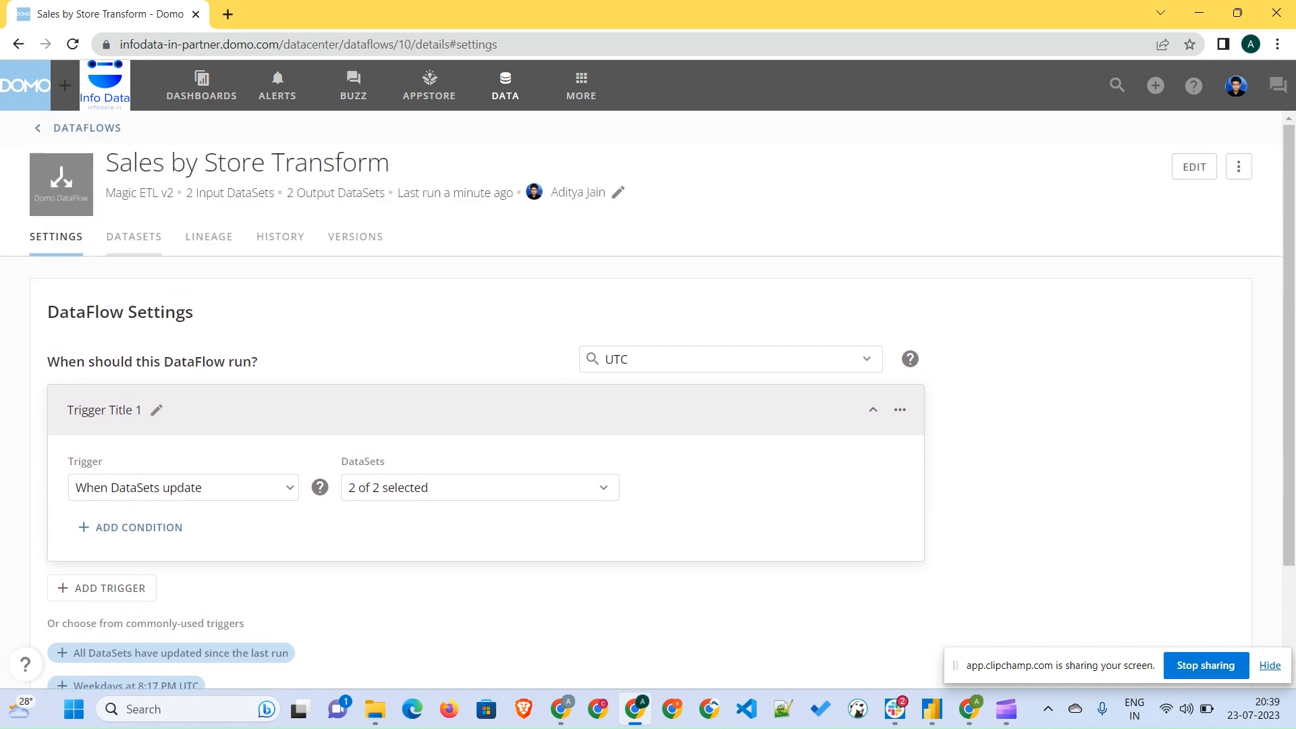
click(133, 236)
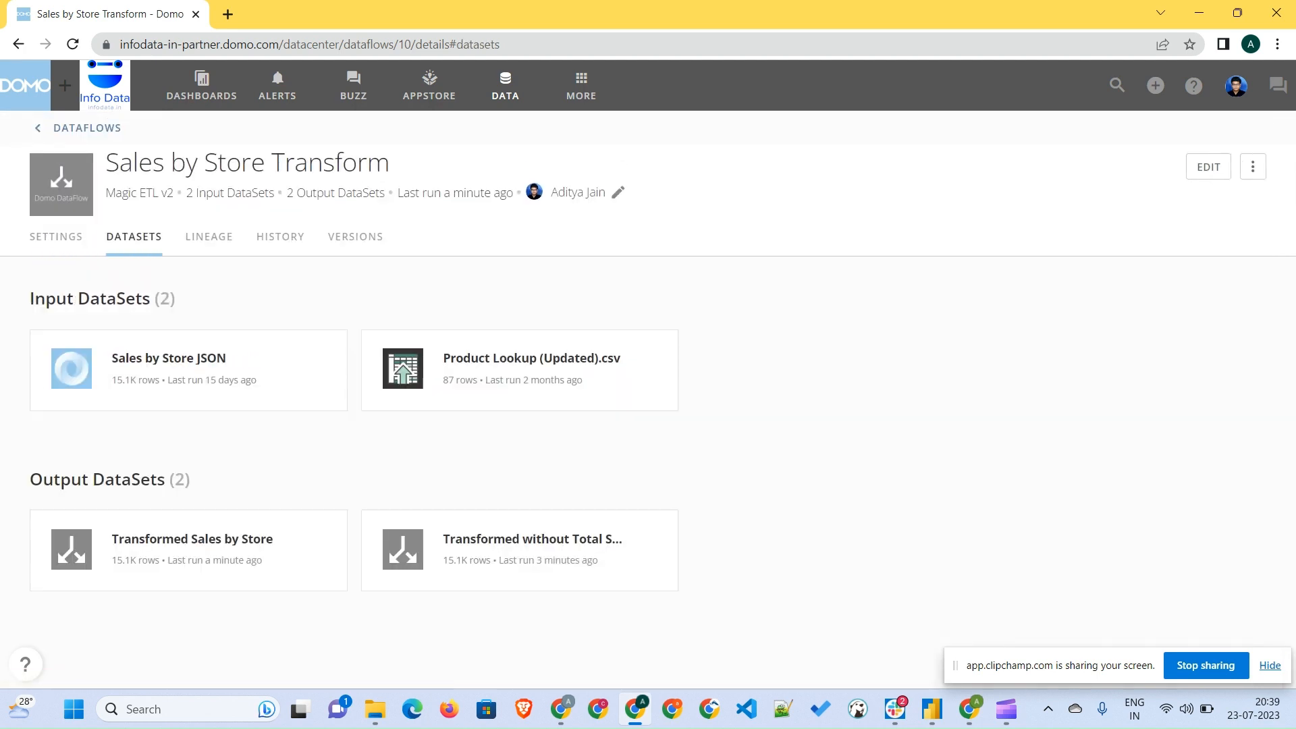